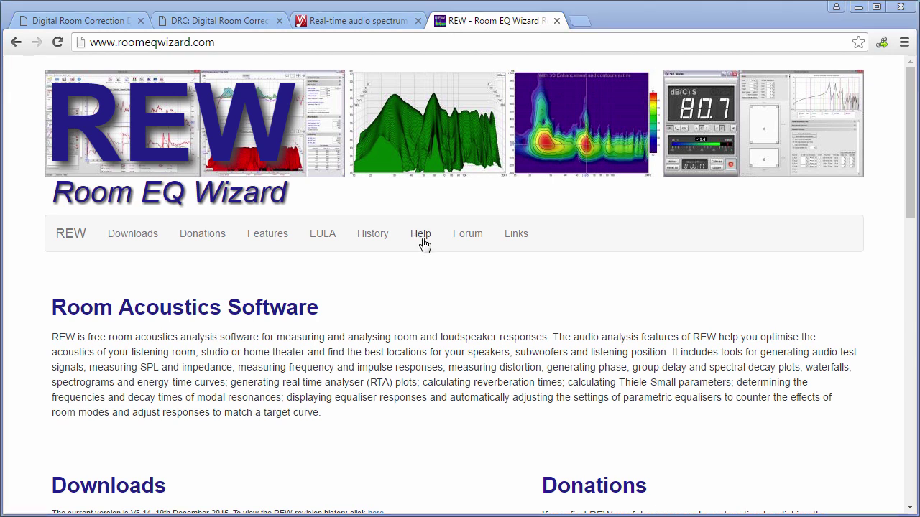
Step: Look over the Digital Room Correction Designer help page and the DRC 3.2.1 documentation in the browser
click(82, 20)
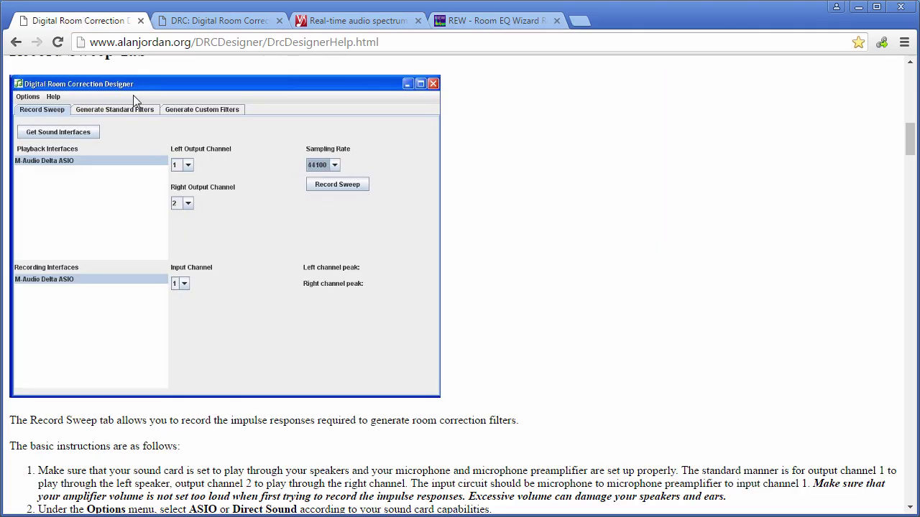
click(189, 20)
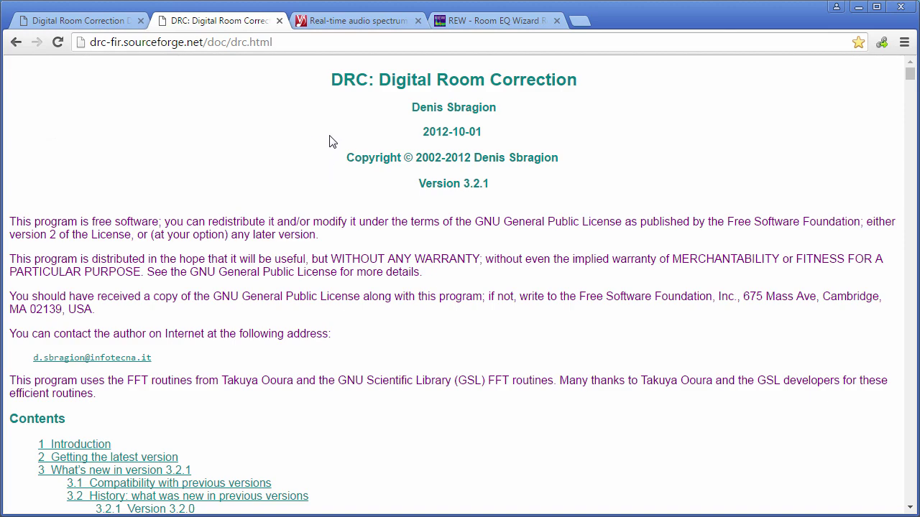
scroll(340, 148, down, 9)
scroll(343, 208, up, 9)
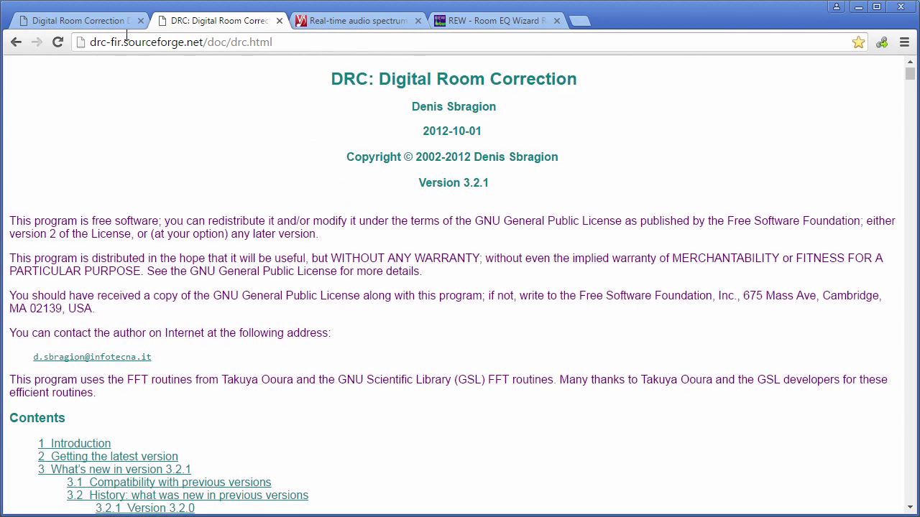
click(108, 20)
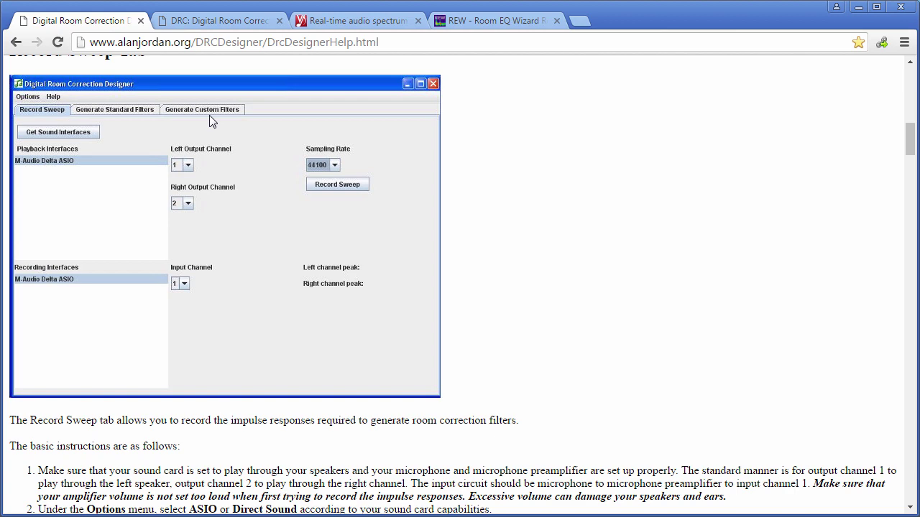
click(219, 20)
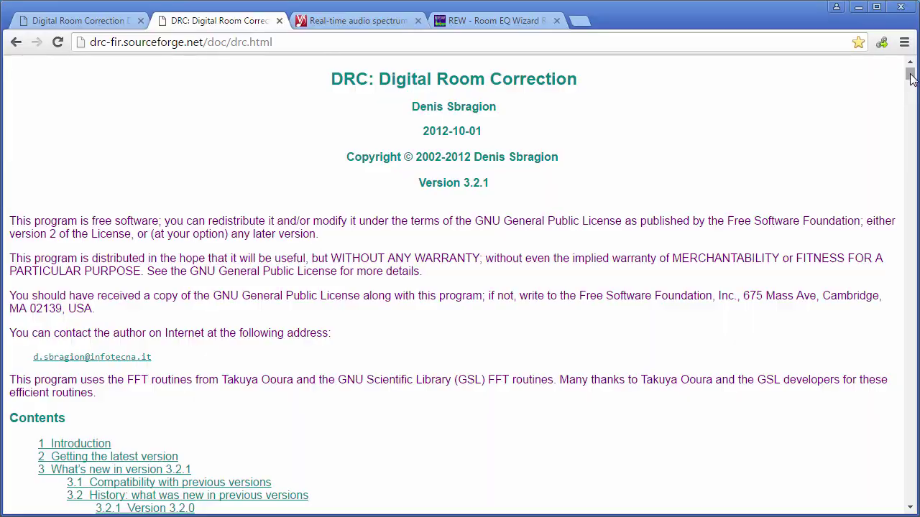
mouse_move(910, 78)
mouse_down()
mouse_move(910, 427)
mouse_move(910, 68)
mouse_up()
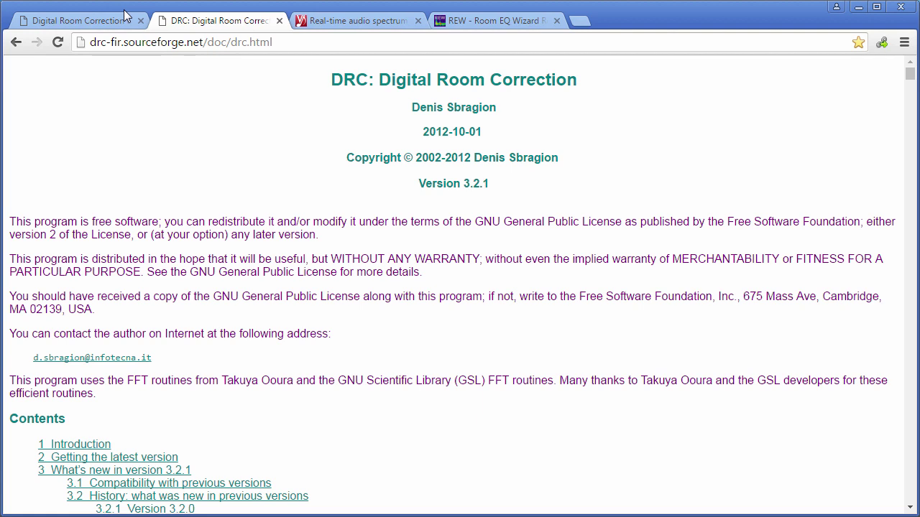
Step: In Digital Room Correction Designer, load the sound interfaces and choose the Realtek High Definition Audio speakers for playback and USB VoIP microphone for recording
key(alt+Tab)
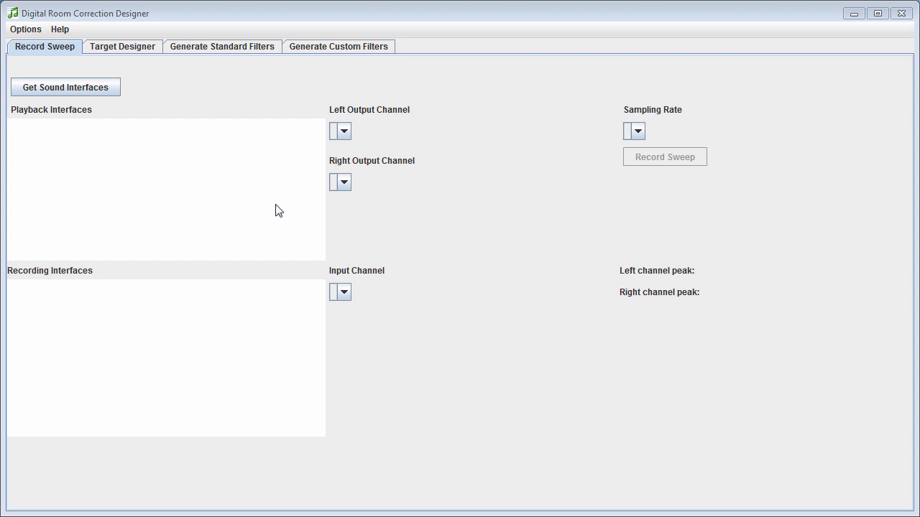
click(62, 86)
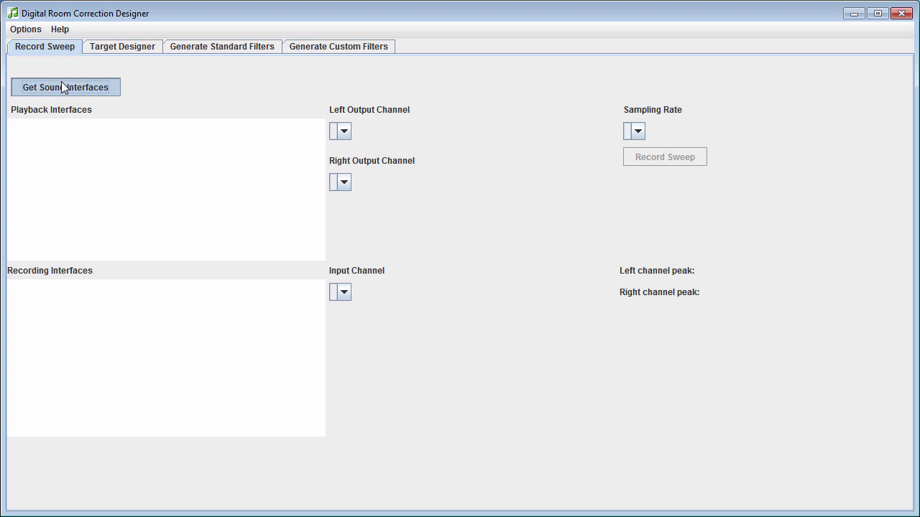
click(62, 150)
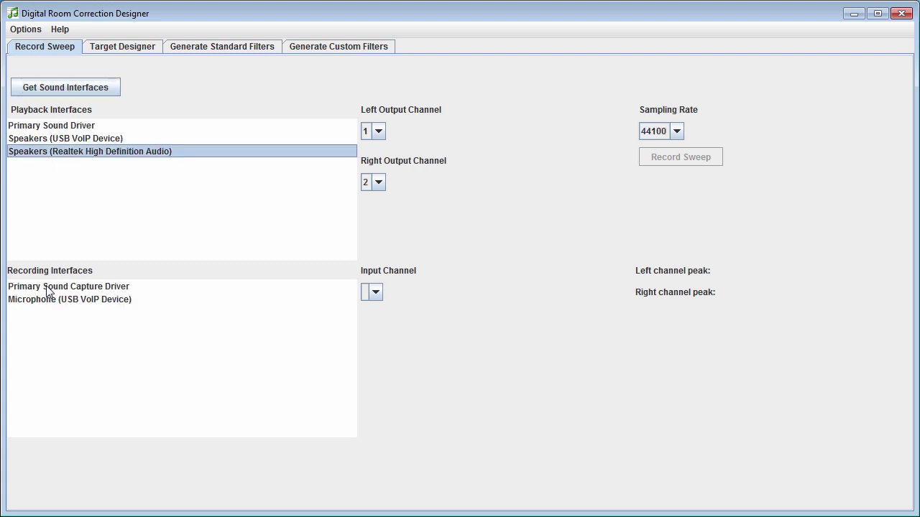
click(58, 290)
click(60, 299)
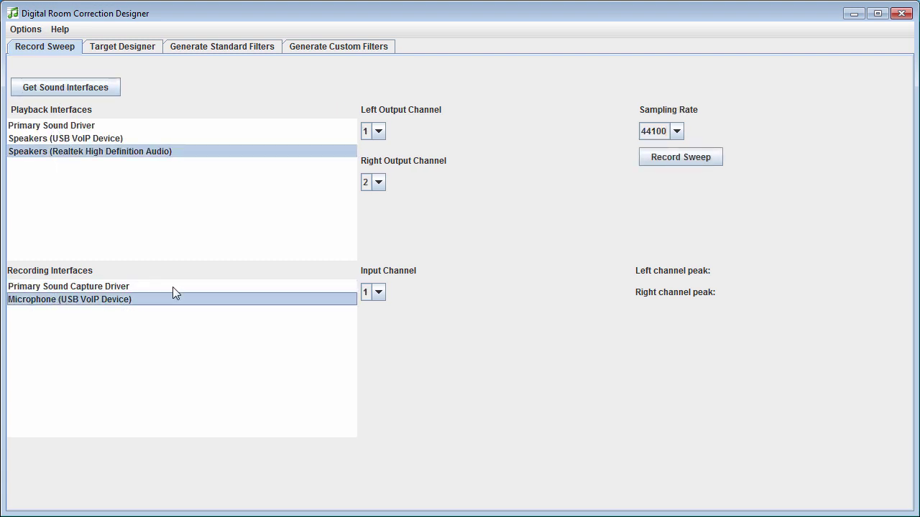
click(673, 158)
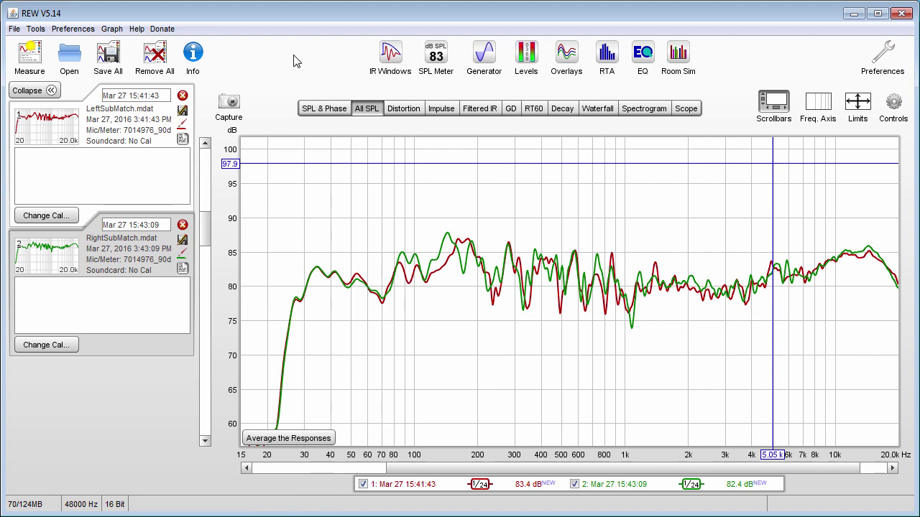
Step: In REW, set the SPL measurement's sweep length to 128k without calibrating the meter, and close the measurement setup without measuring
click(30, 68)
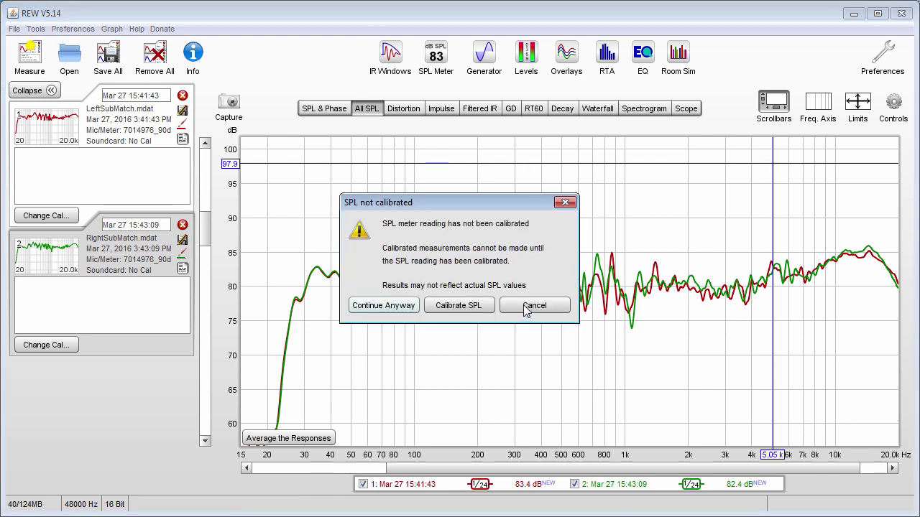
click(384, 306)
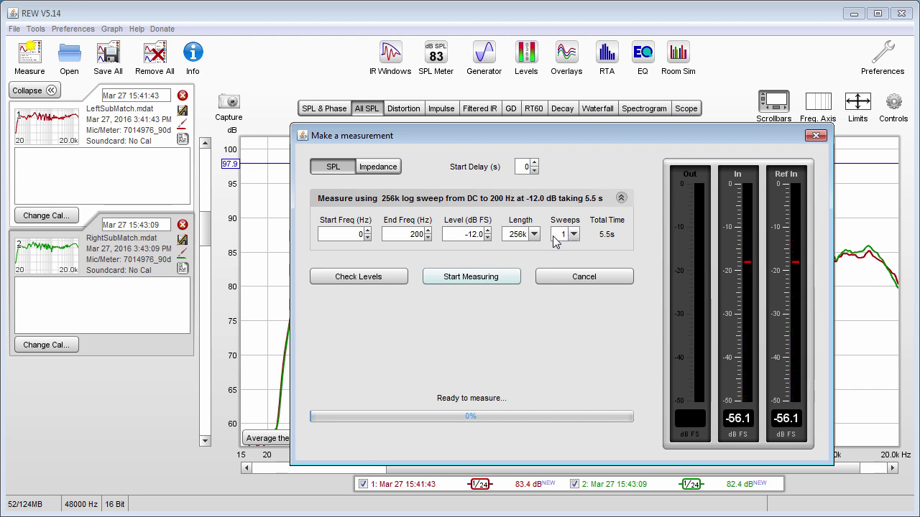
click(526, 237)
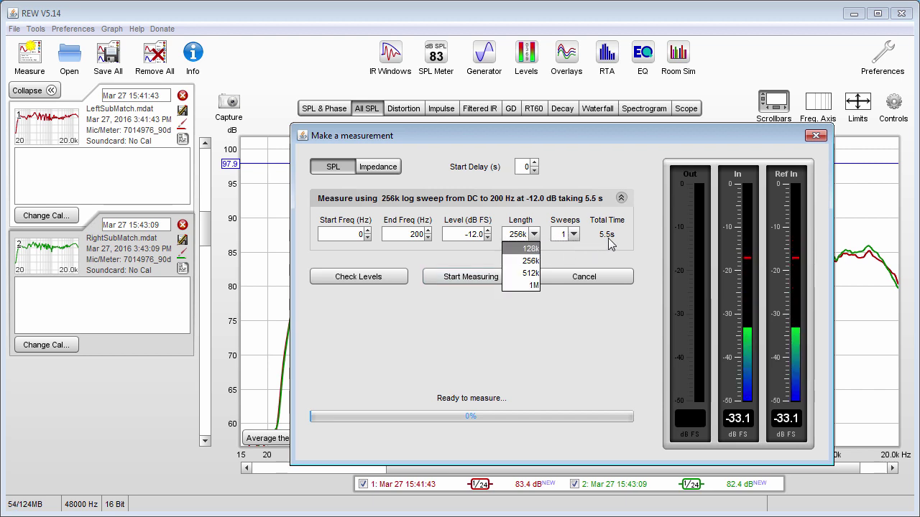
click(523, 250)
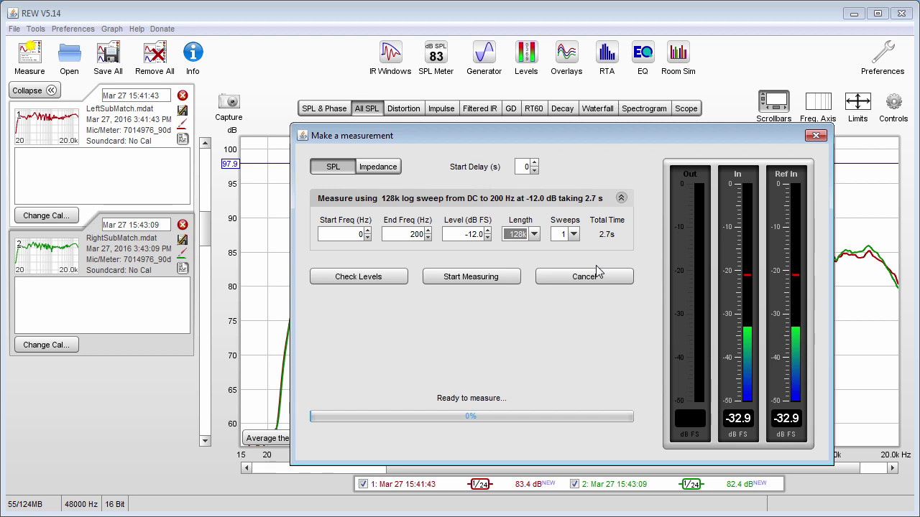
click(815, 135)
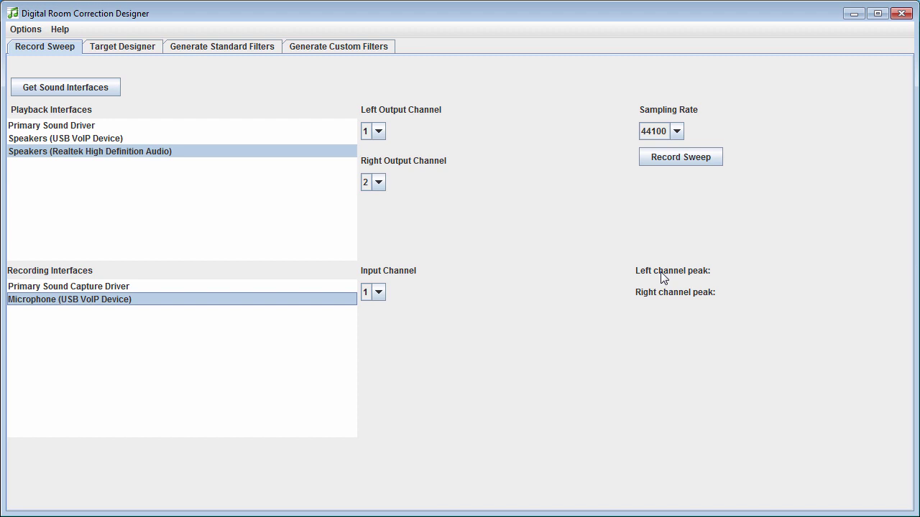
Step: Review the SOX conversion notes in SOXcommand.txt in Notepad, and return to REW
key(alt+Tab)
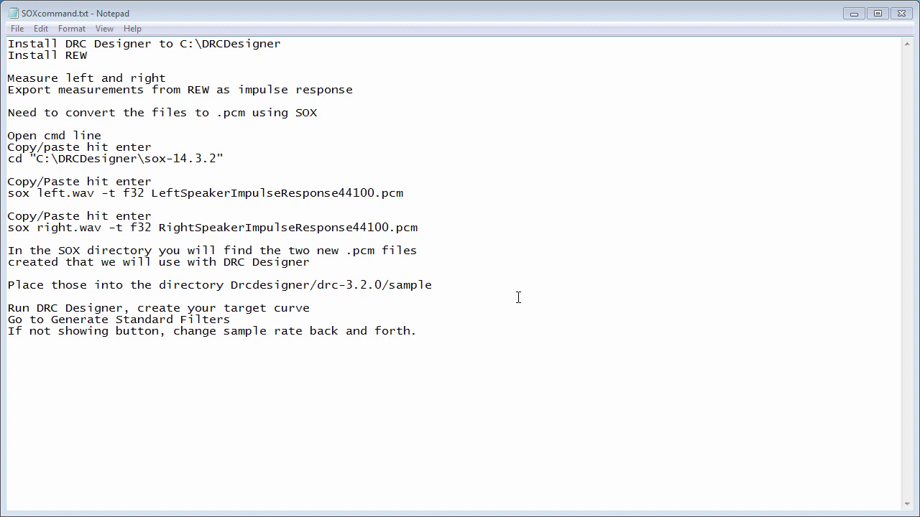
key(alt+Tab)
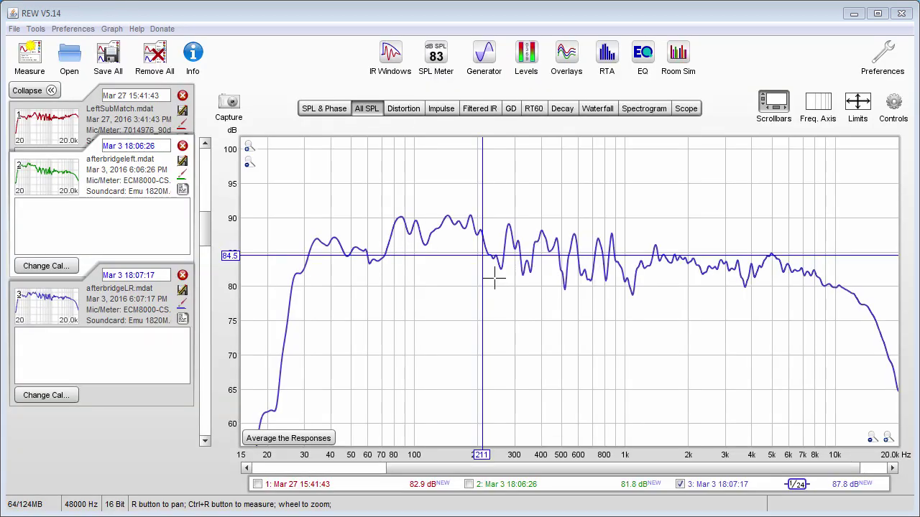
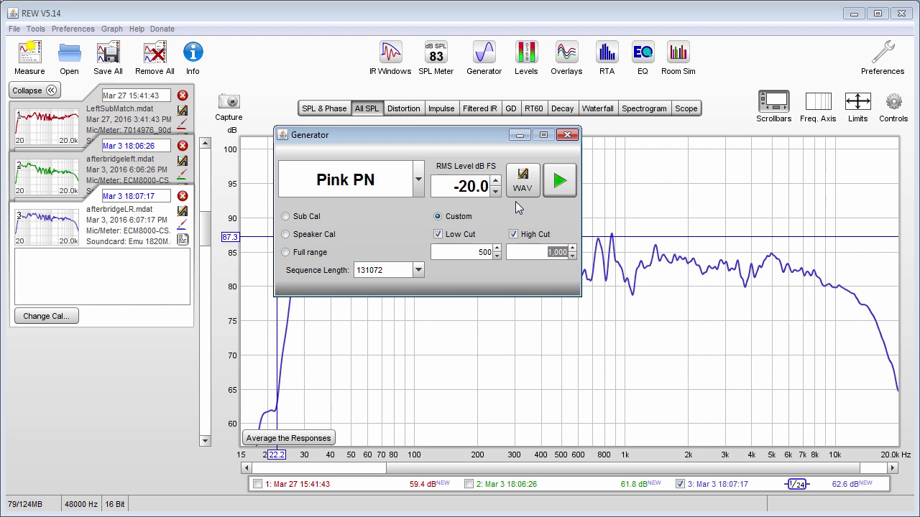
Step: Set the pink noise generator's custom band to a 30 Hz low cut and a 70 Hz high cut, and close it
drag(431, 135, 479, 102)
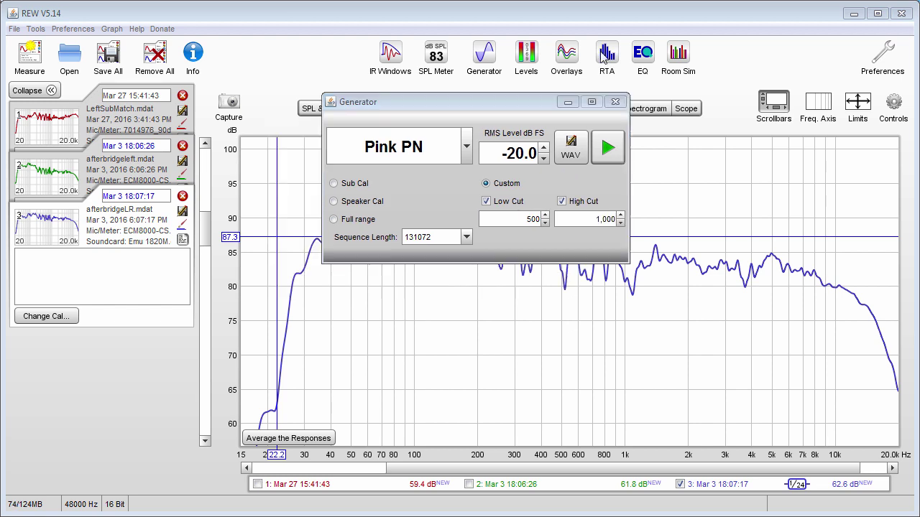
click(533, 219)
text(30)
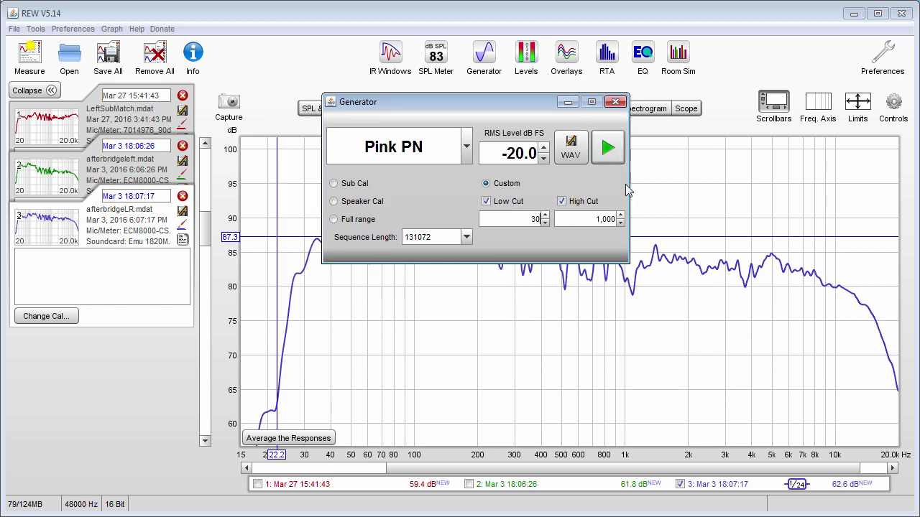
key(Tab)
text(70)
click(335, 184)
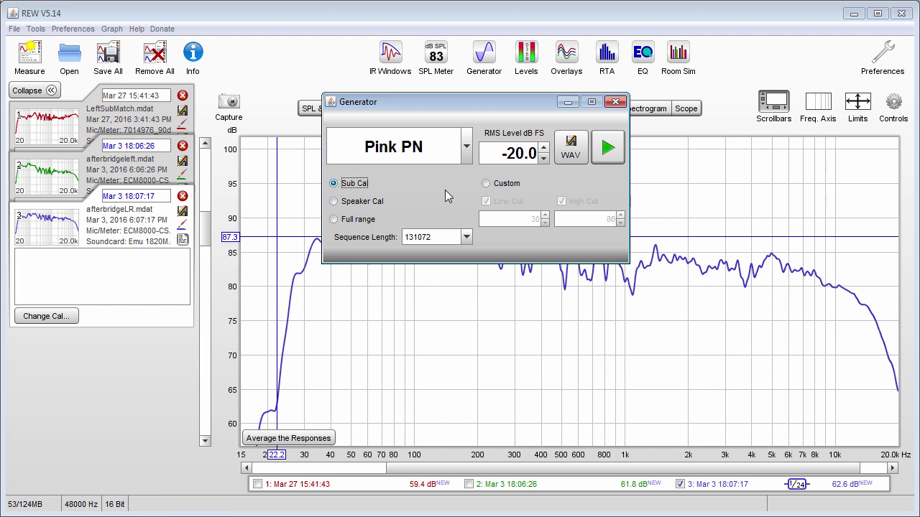
click(486, 183)
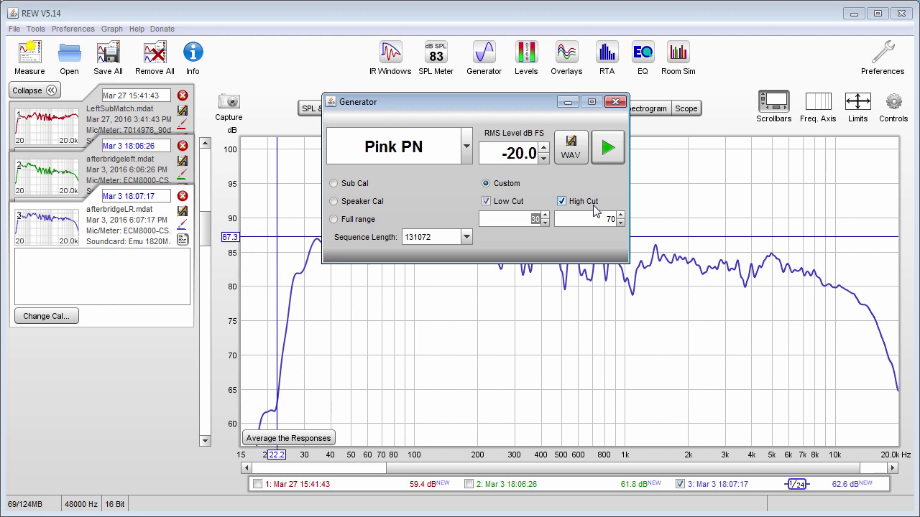
click(615, 102)
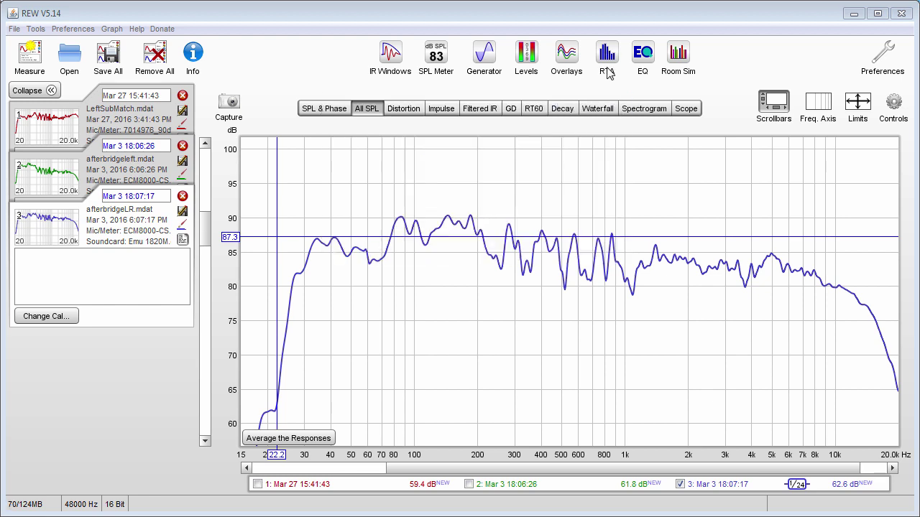
Step: View the real-time analyser (RTA) window, move it lower on the screen and close it
click(608, 72)
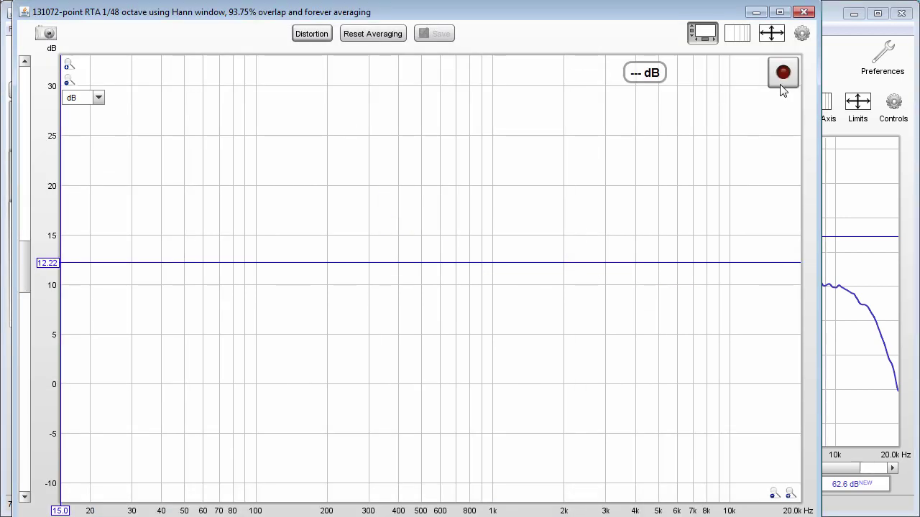
drag(723, 14, 739, 185)
click(823, 183)
Step: Switch the generator's pink noise to full range and bring up the real-time analyser before closing both windows
click(489, 54)
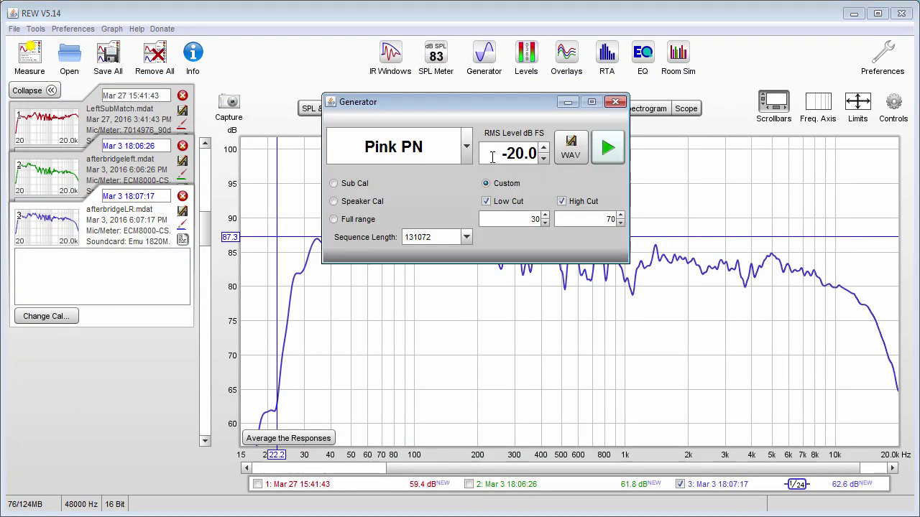
click(340, 219)
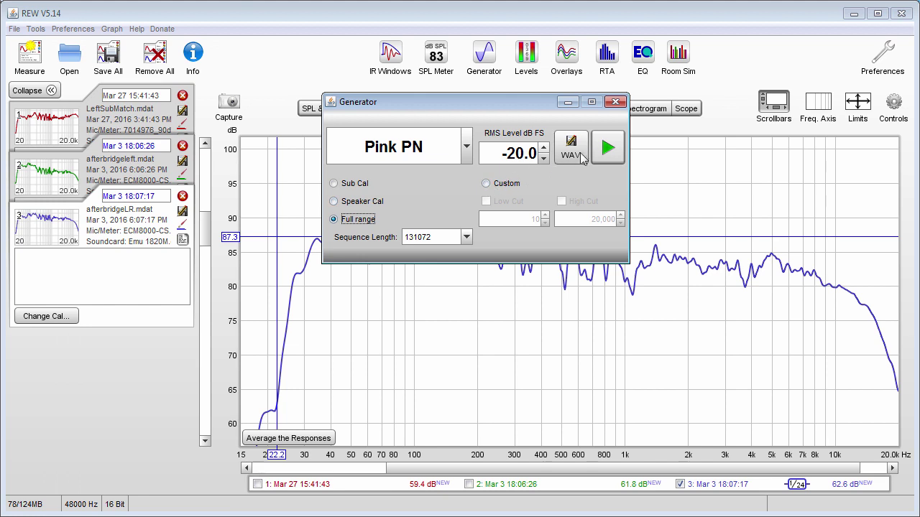
click(616, 102)
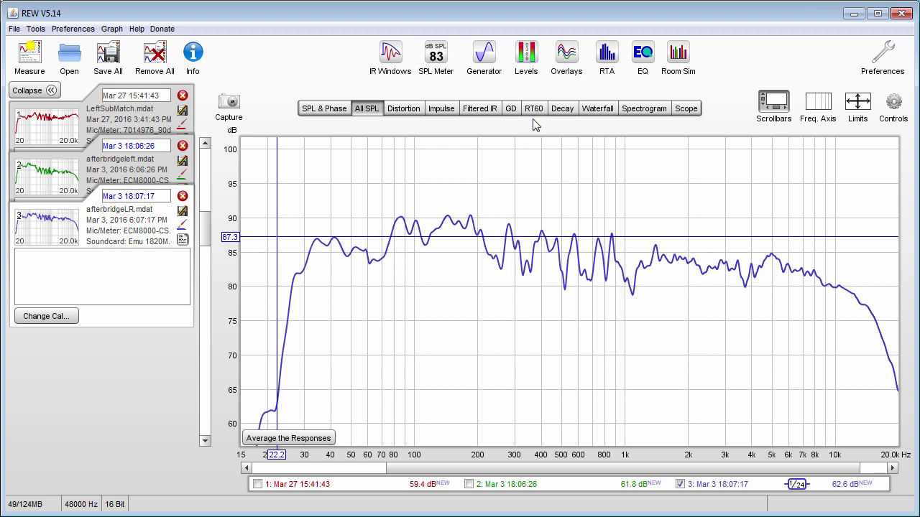
click(613, 69)
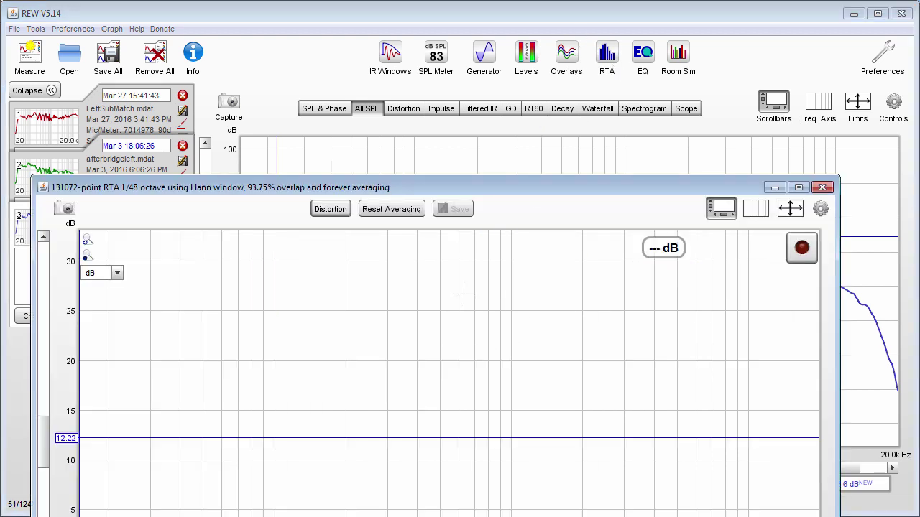
click(822, 187)
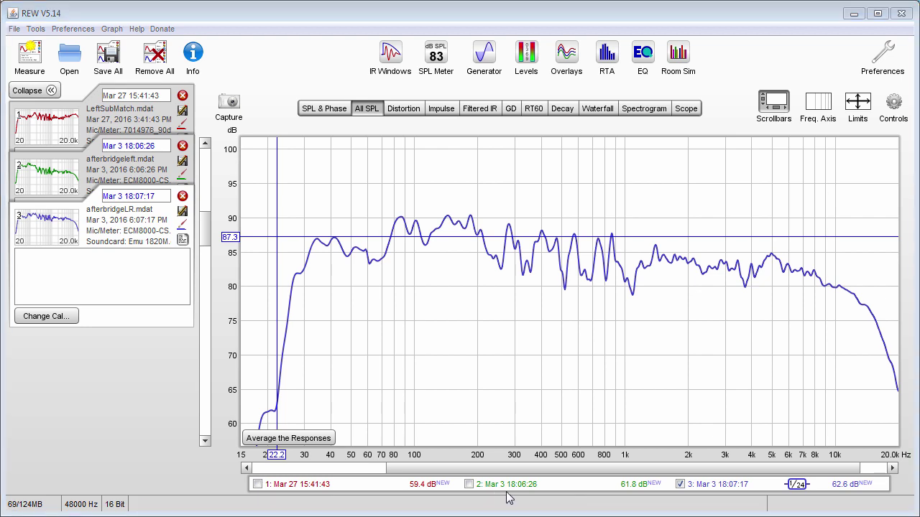
Step: Show only the second measurement's trace on the All SPL graph and place the cursor at about 40 Hz
click(469, 486)
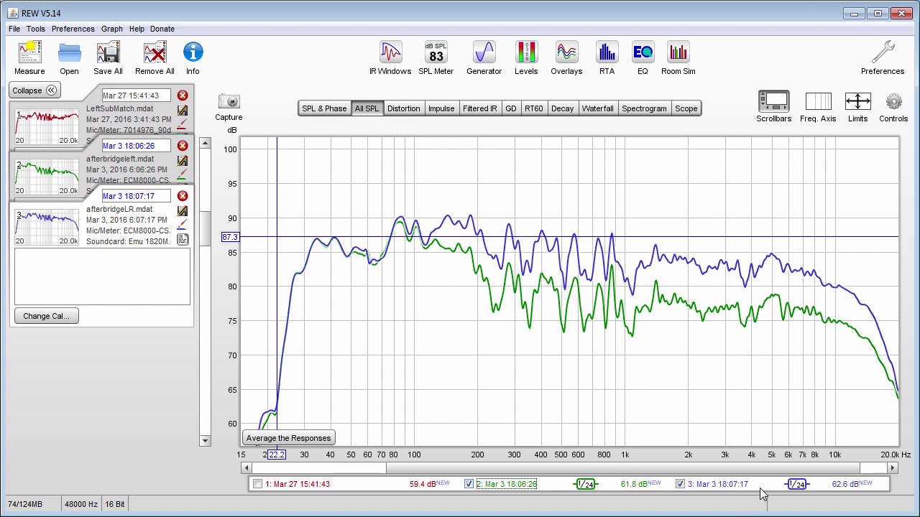
click(679, 485)
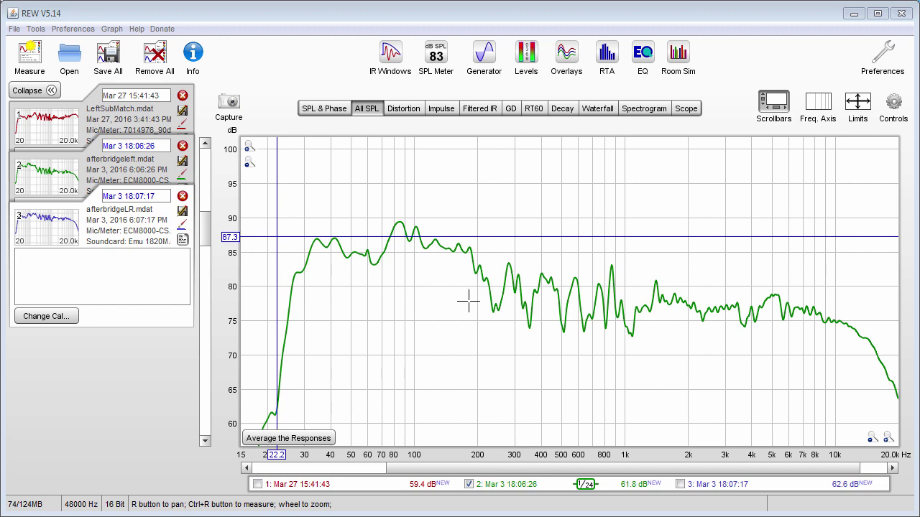
click(331, 287)
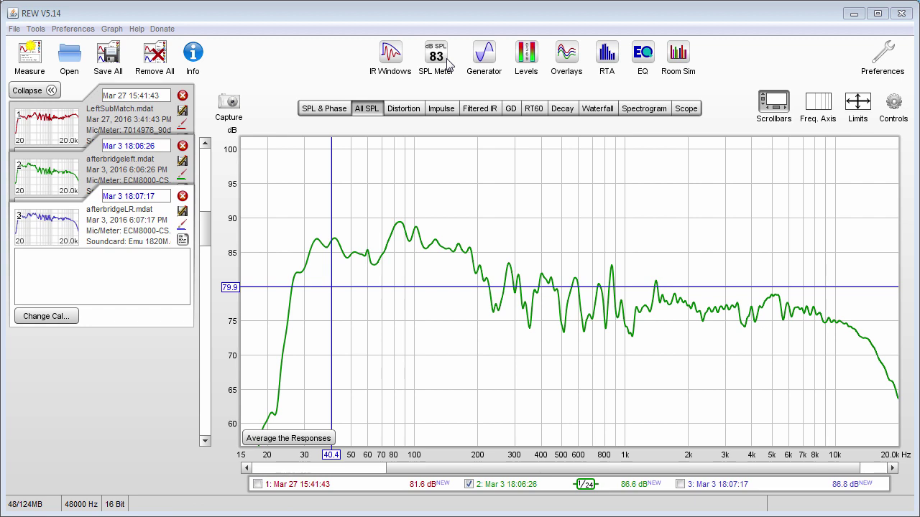
Step: Set the generator's pink noise signal to Speaker Cal
click(484, 61)
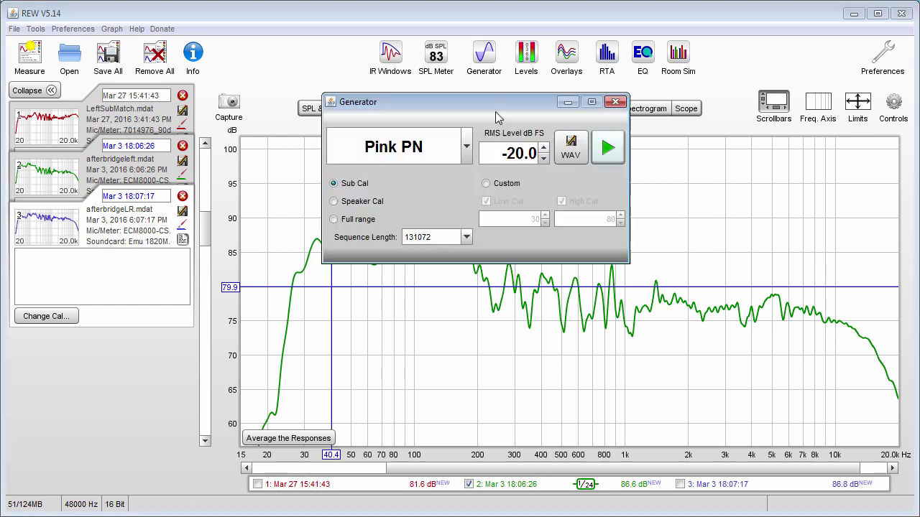
click(337, 219)
click(335, 202)
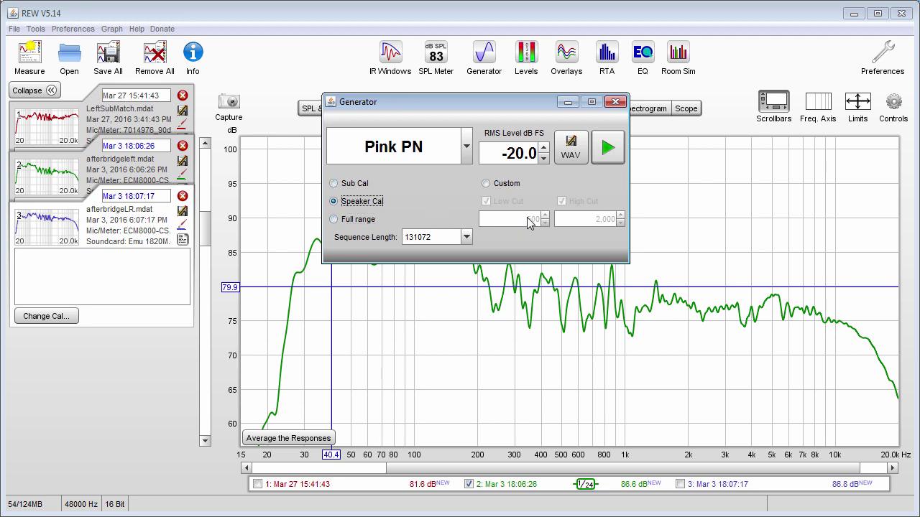
Step: Switch the generator's pink noise to Sub Cal, then bring up the real-time analyser and close it
click(615, 103)
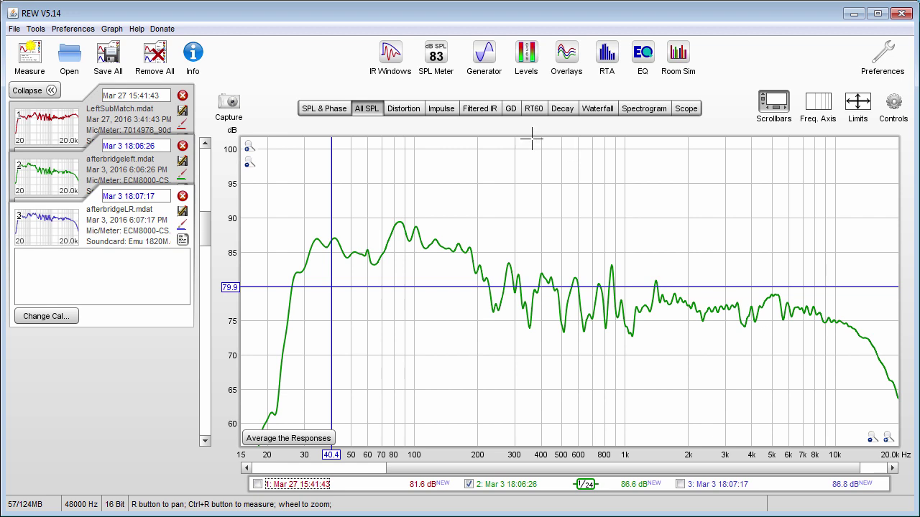
click(477, 57)
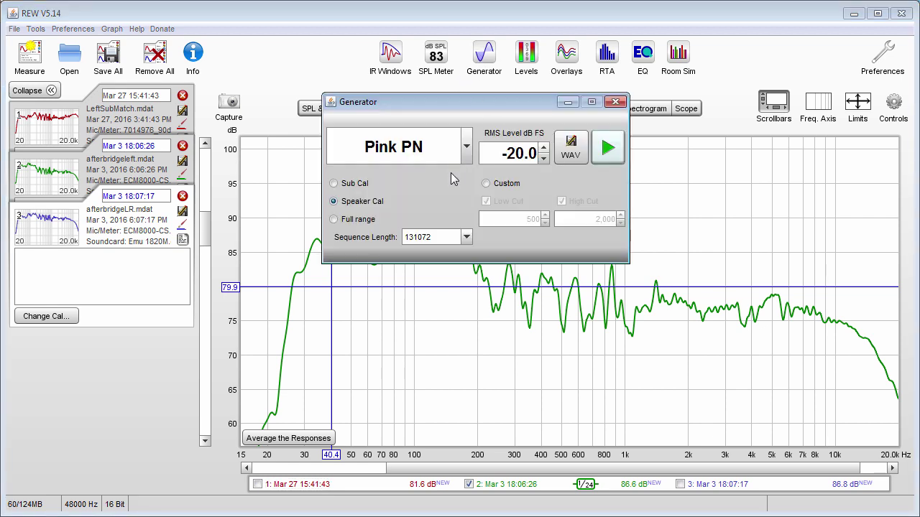
click(335, 184)
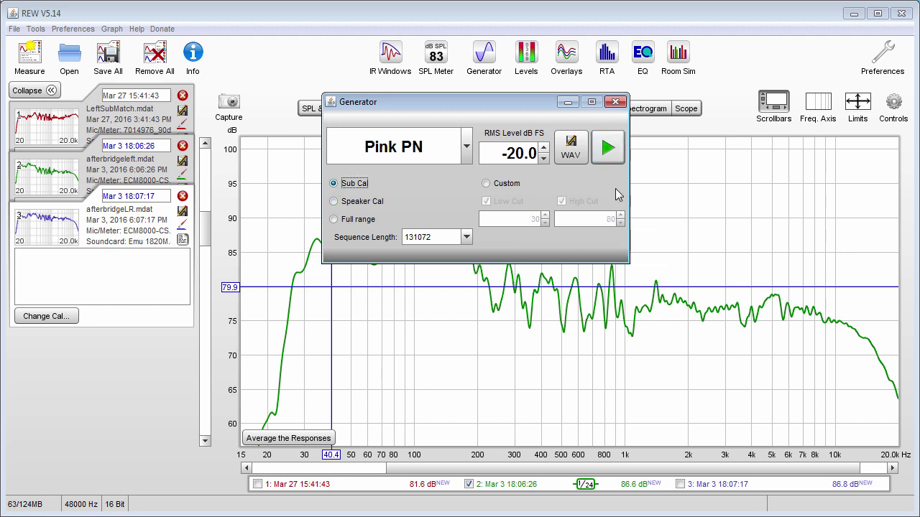
click(616, 102)
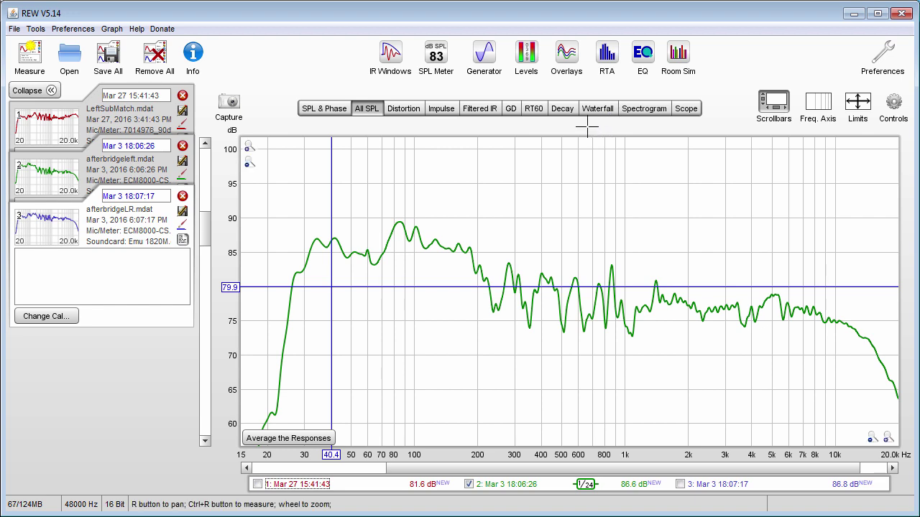
click(605, 63)
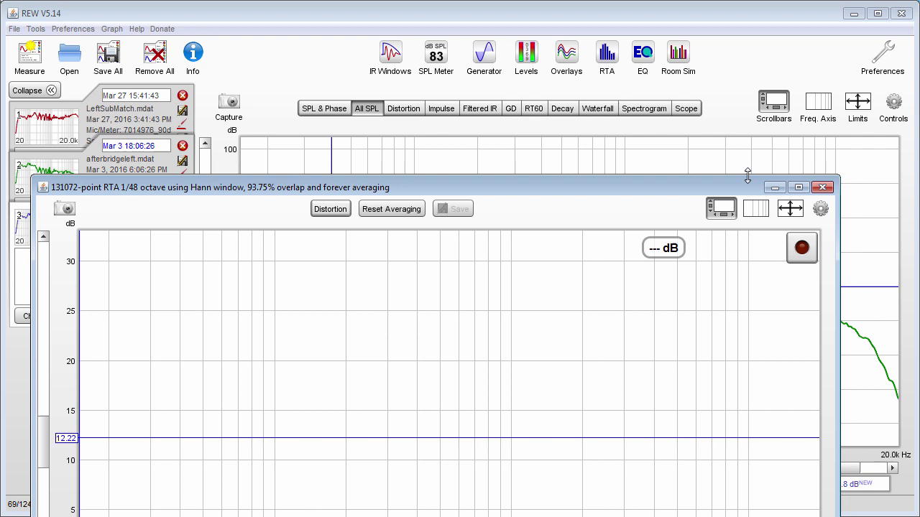
click(819, 185)
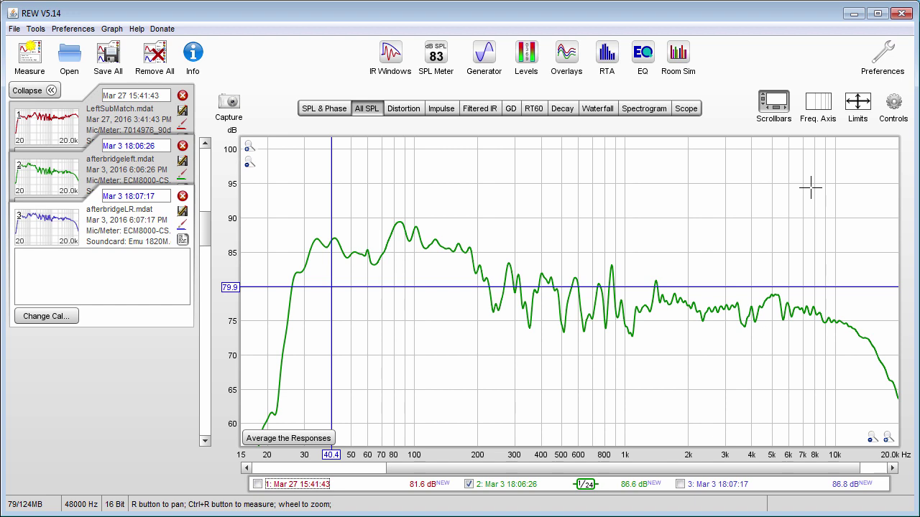
Step: Show the first measurement's trace on the All SPL graph and hide the second measurement's trace
click(258, 485)
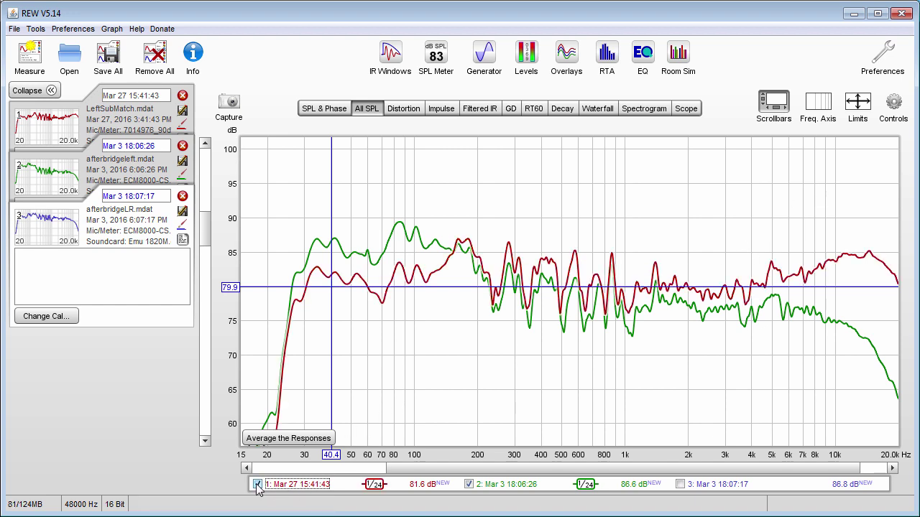
click(468, 484)
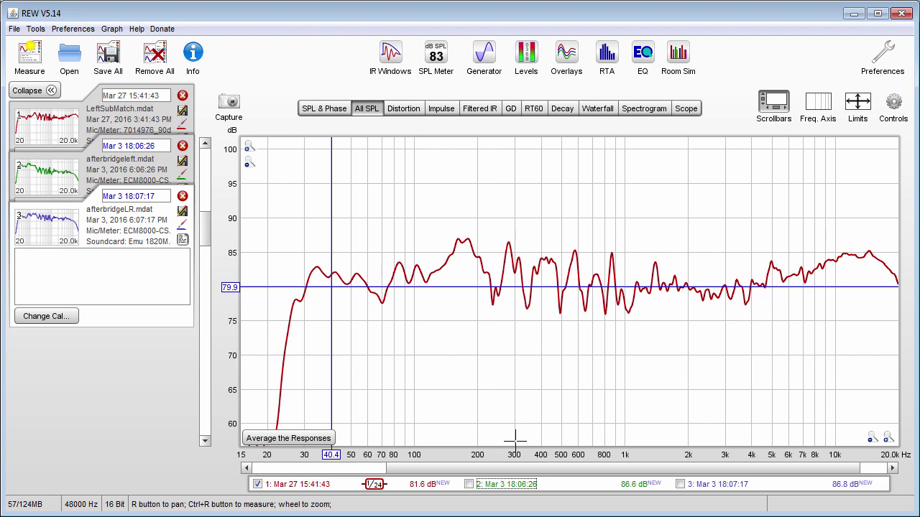
key(Down)
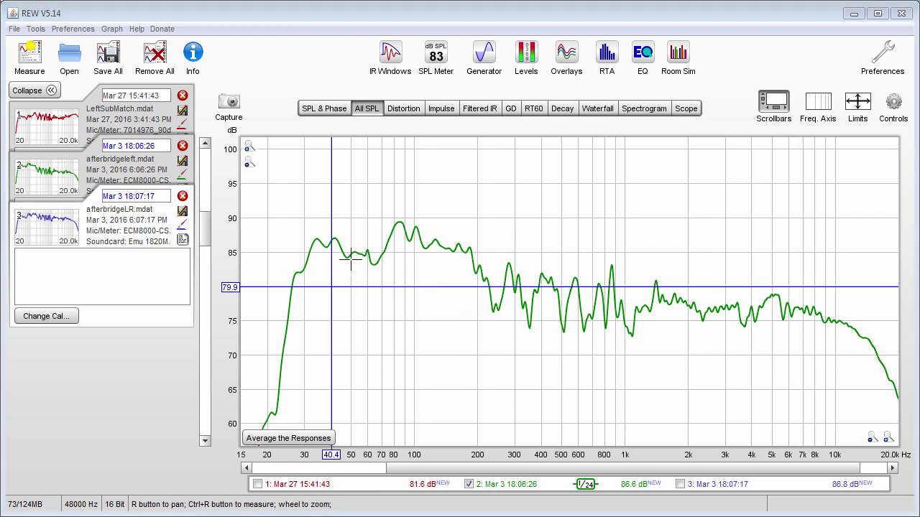
click(295, 484)
click(469, 484)
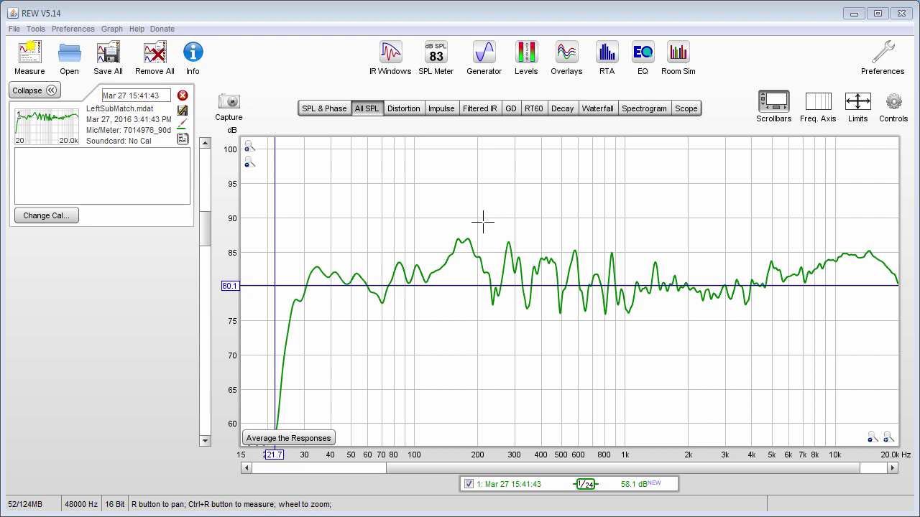
Step: Set the generator's pink noise to a custom band with a low cut of 500 Hz and a high cut of 1000 Hz
click(493, 46)
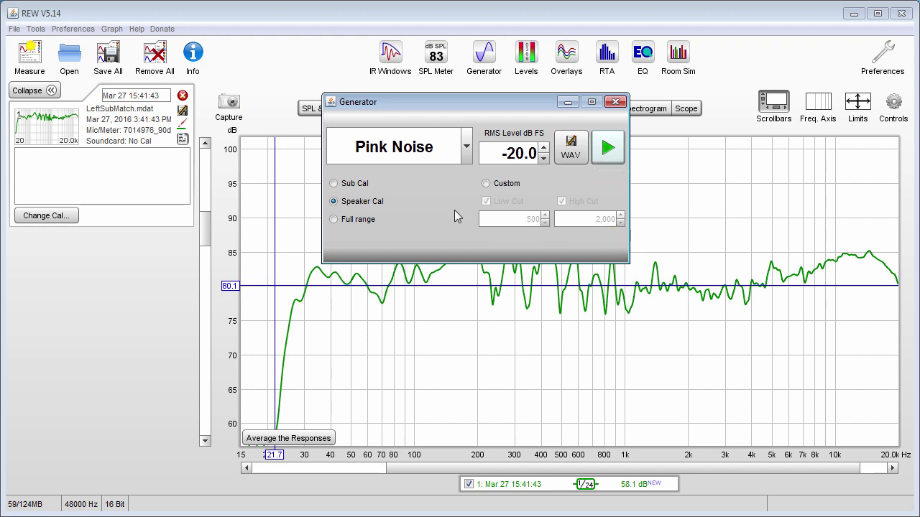
click(486, 184)
double_click(536, 219)
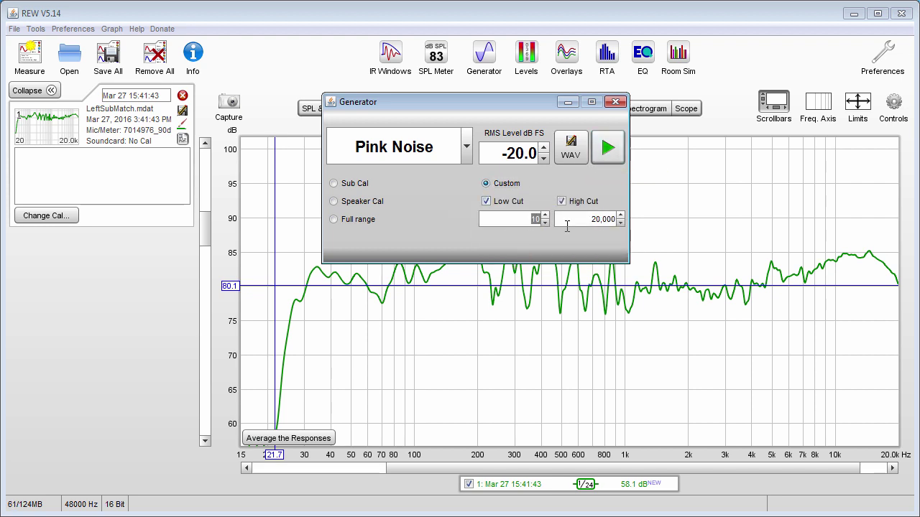
text(5000)
key(BackSpace)
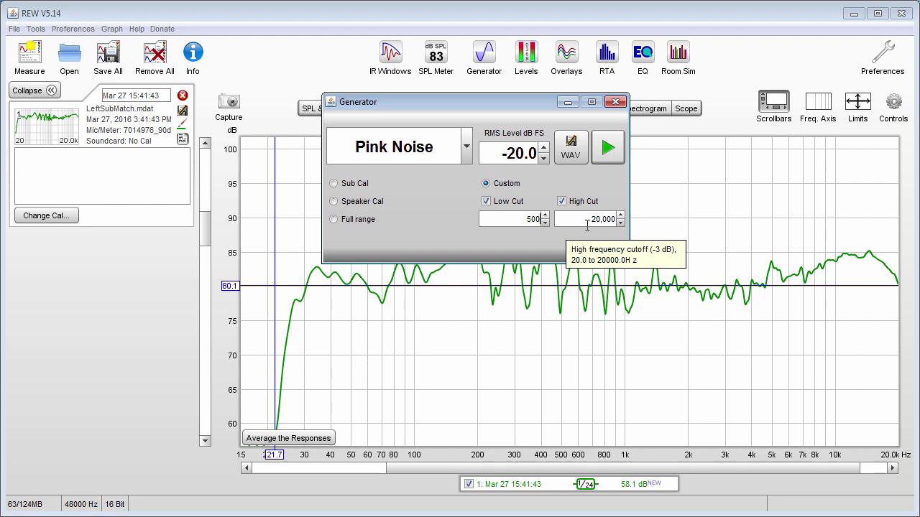
key(Tab)
text(1000)
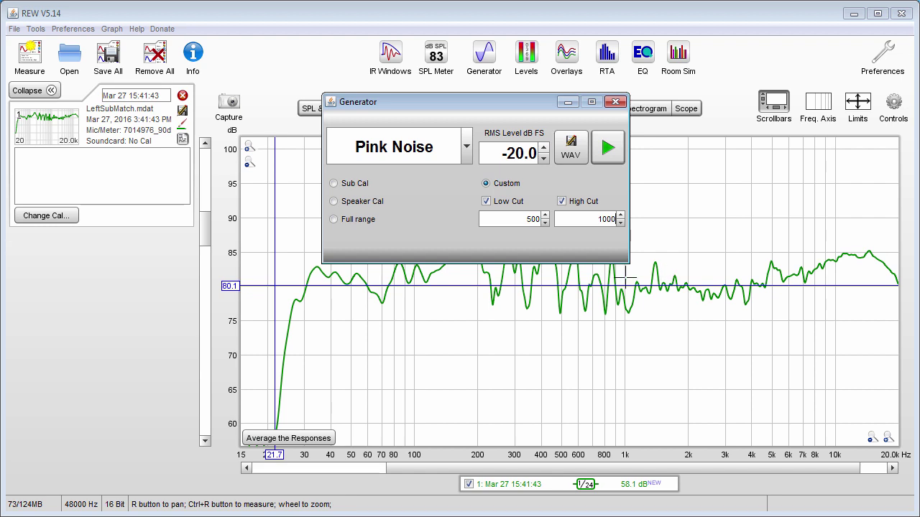
click(562, 201)
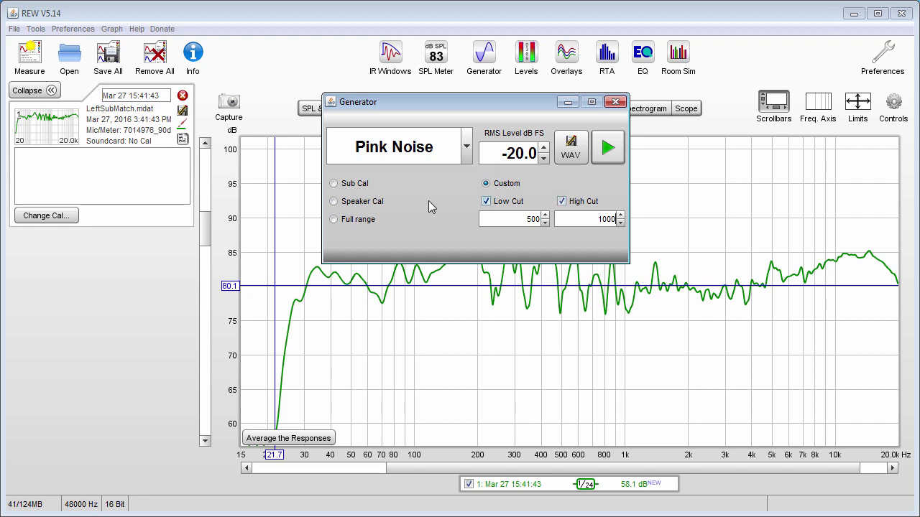
Step: Set the generator's custom pink noise band to a 30 Hz low cut and 70 Hz high cut, and briefly view the real-time analyser
click(335, 183)
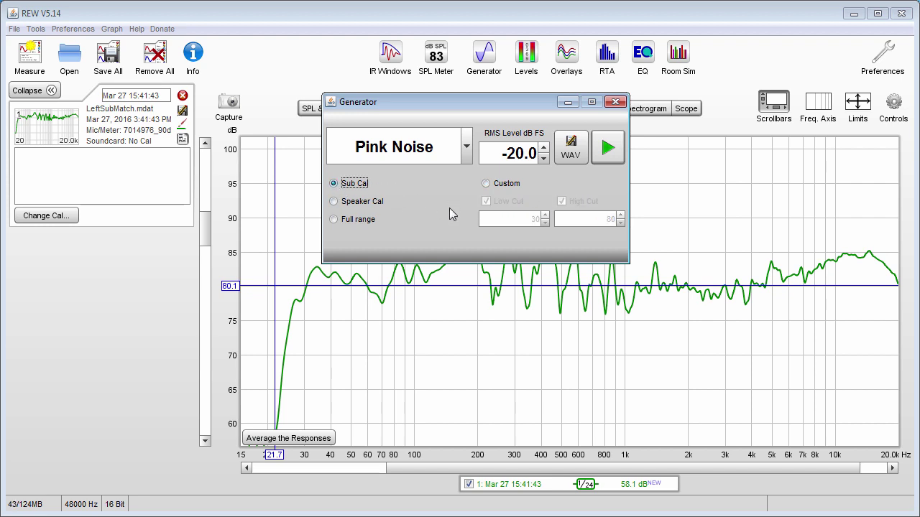
click(485, 183)
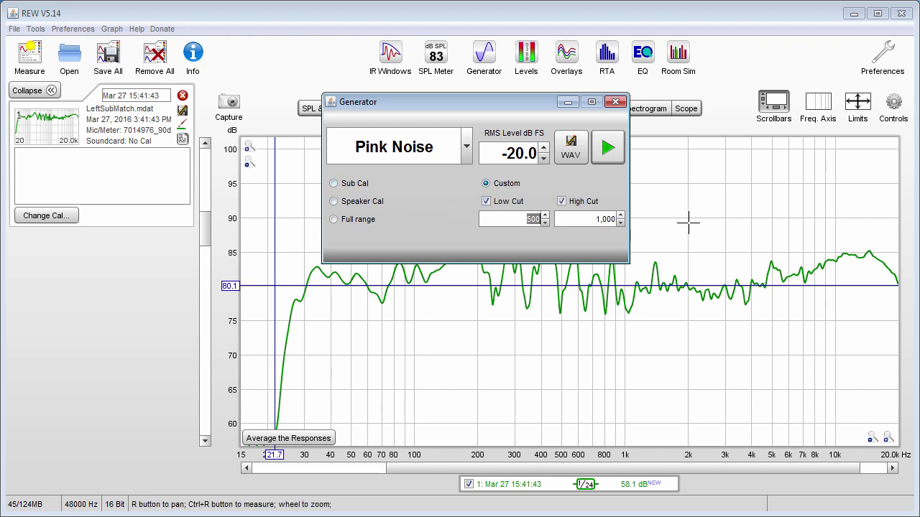
text(30)
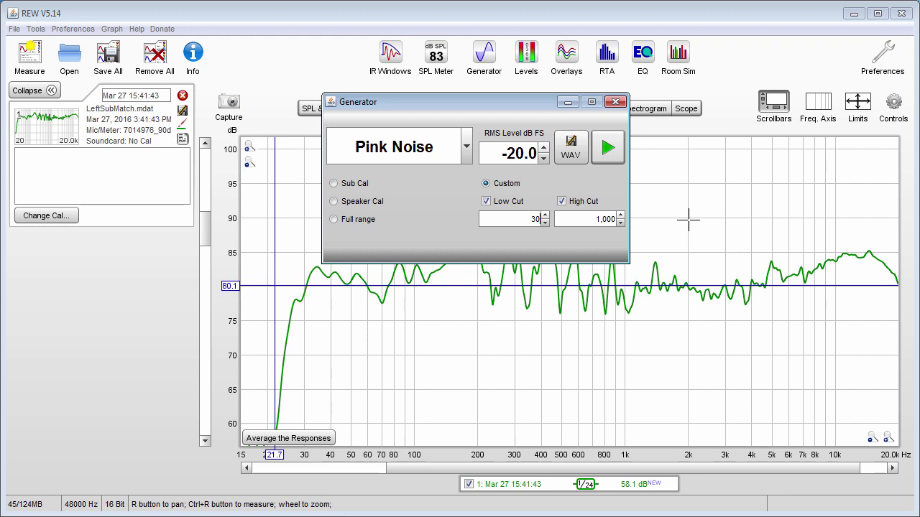
click(607, 219)
text(70)
click(616, 102)
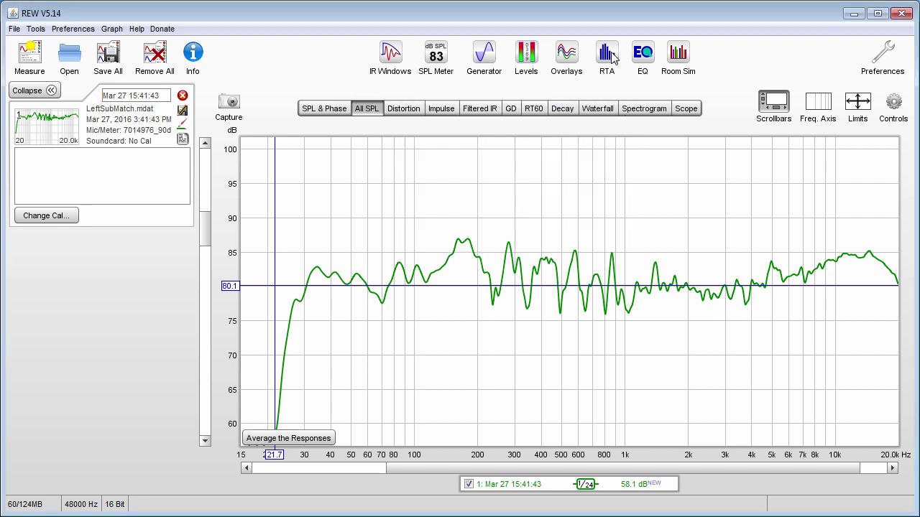
click(607, 55)
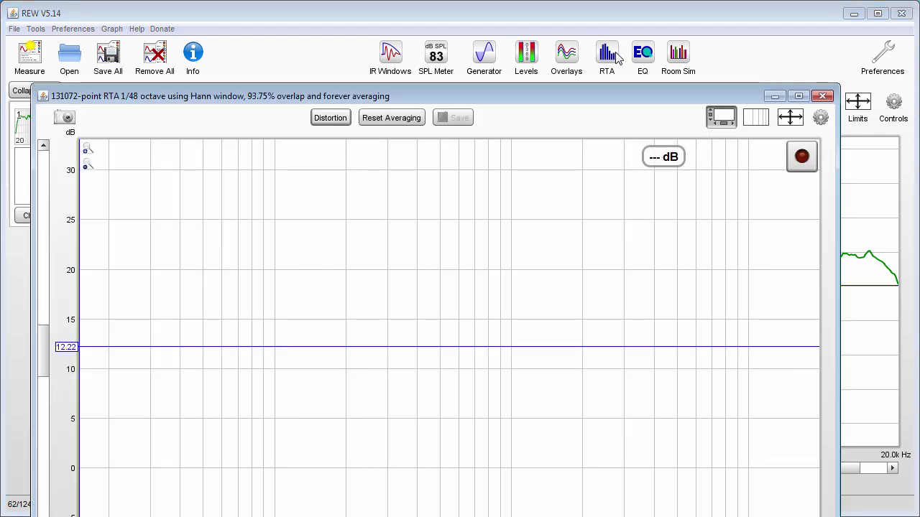
click(823, 96)
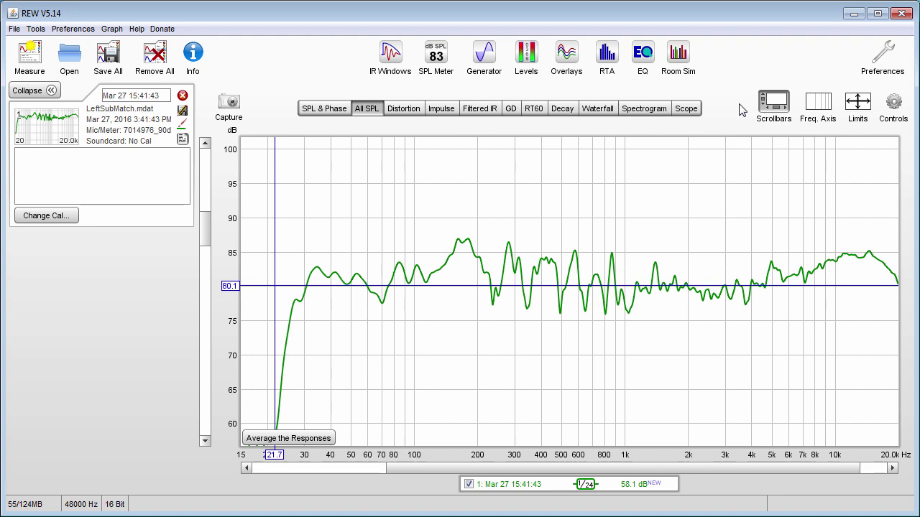
Step: Switch to the browser and look through the Voxengo SPAN, Room EQ Wizard and DRC Designer help pages
key(alt+Tab)
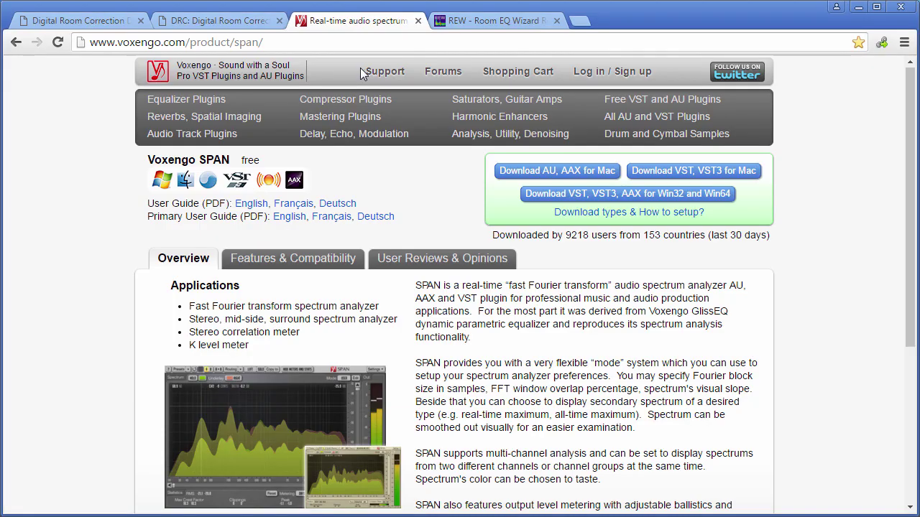
click(509, 24)
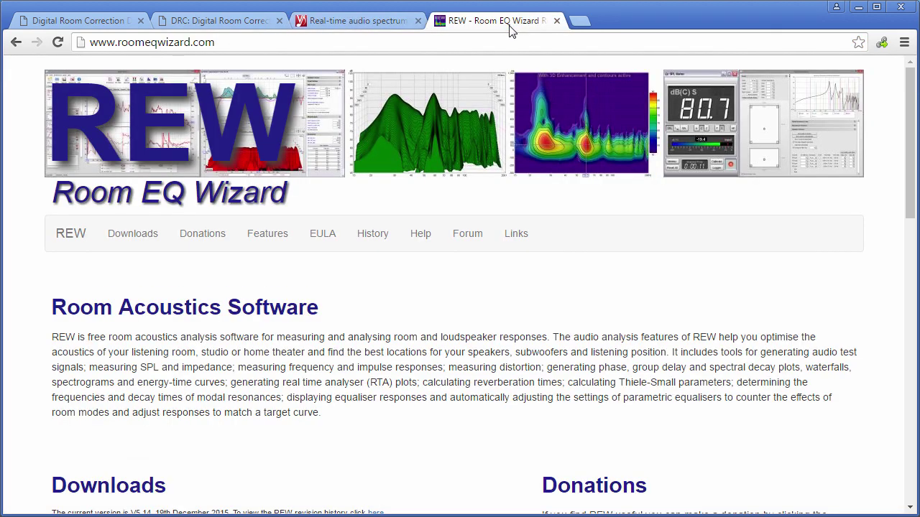
click(101, 23)
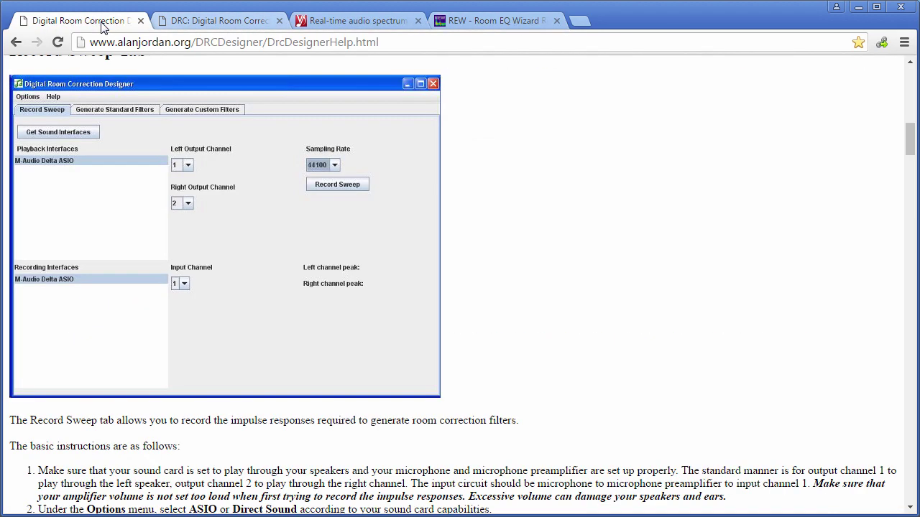
click(346, 30)
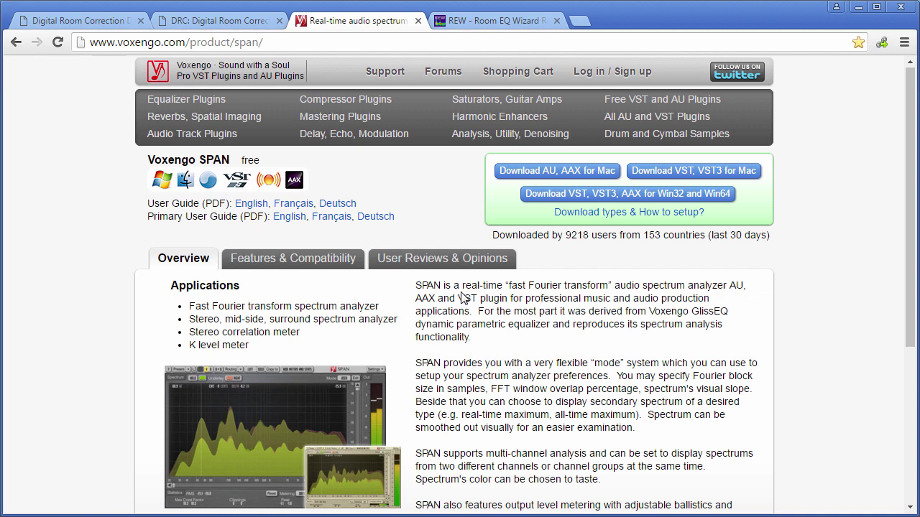
key(ctrl+1)
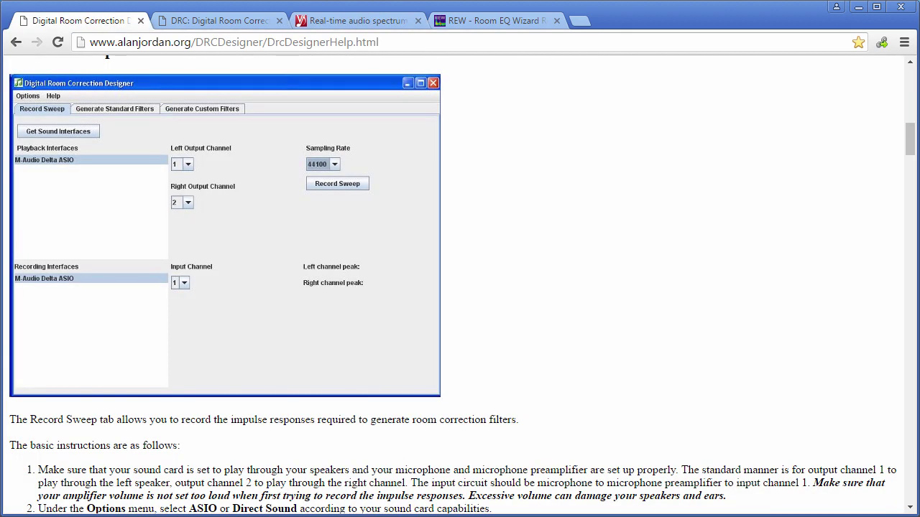
Step: Switch to the SOXcommand.txt notes in Notepad and highlight the drive letter of the DRC Designer install path
key(alt+Tab)
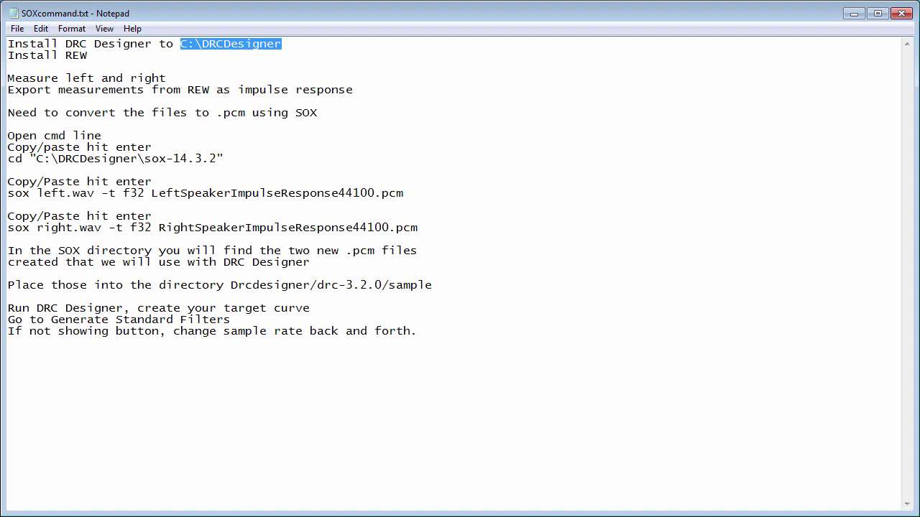
click(179, 44)
drag(179, 44, 188, 45)
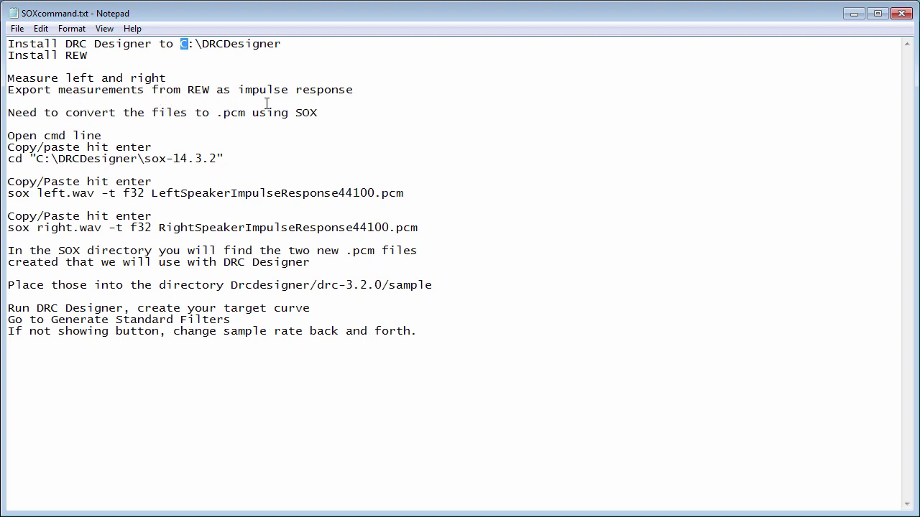
Step: Return to REW and apply 1/24 smoothing to the left and right subwoofer-matched measurements
key(alt+Tab)
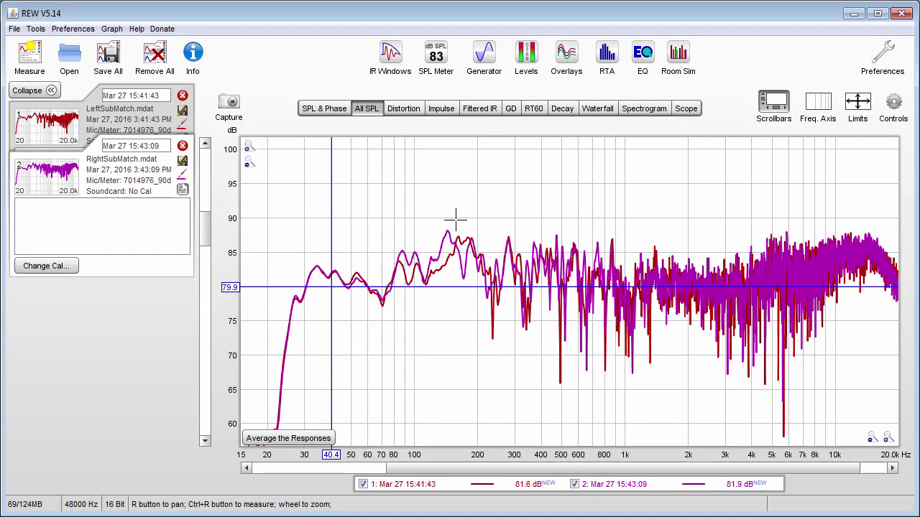
click(893, 104)
click(827, 158)
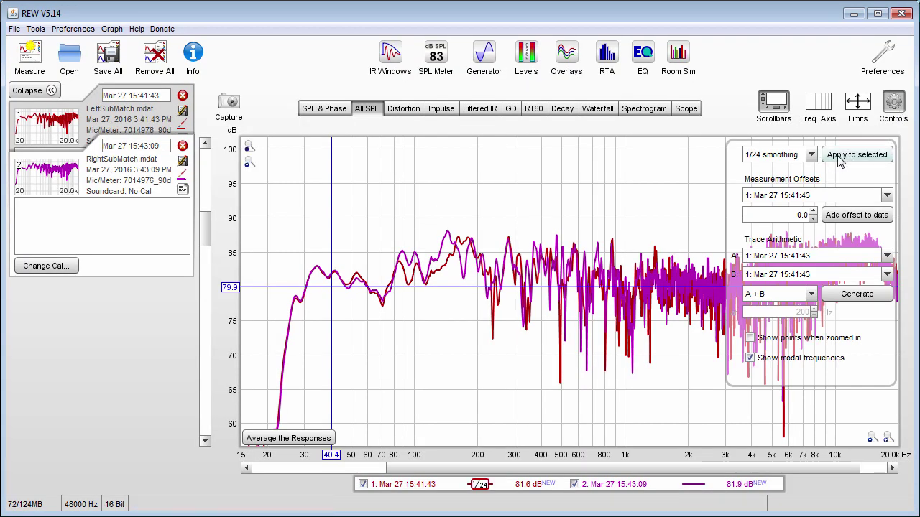
click(893, 104)
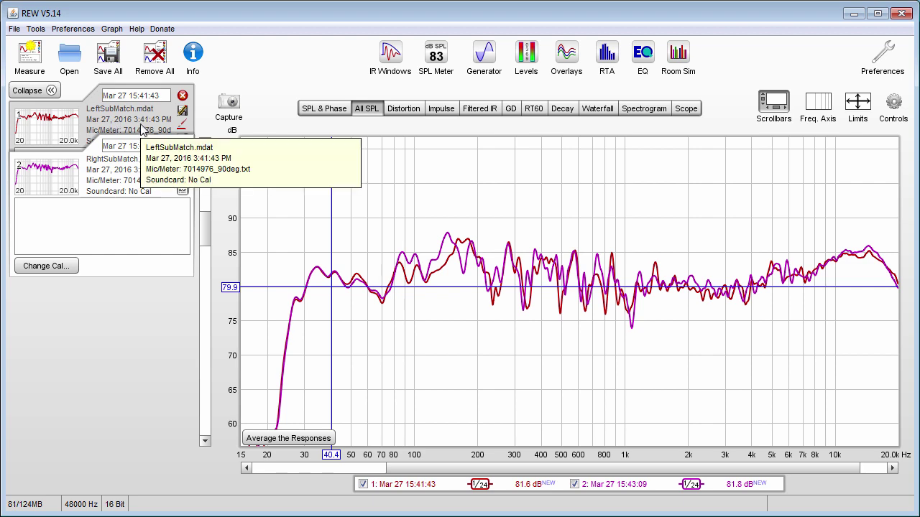
Step: Set up a WAV export of the LeftSubMatch impulse response as mono, 32-bit, with samples normalised to peak value
click(142, 129)
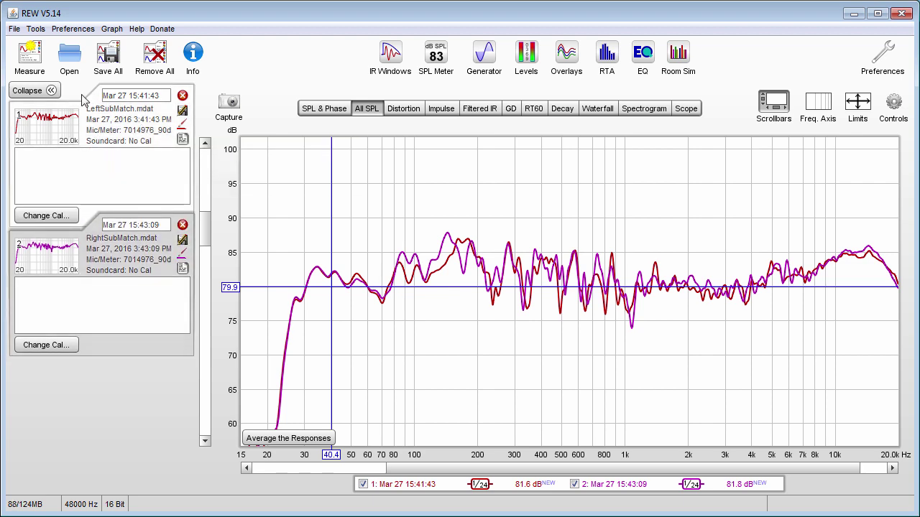
click(14, 29)
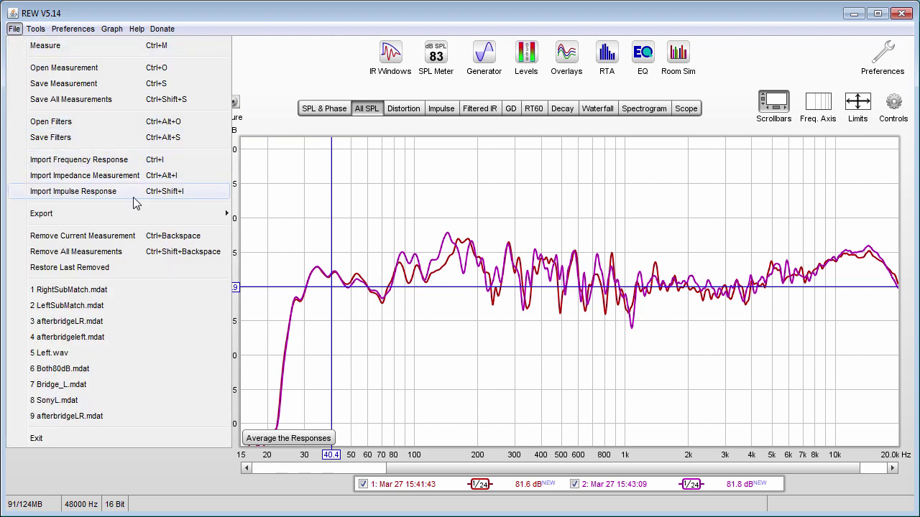
mouse_move(138, 214)
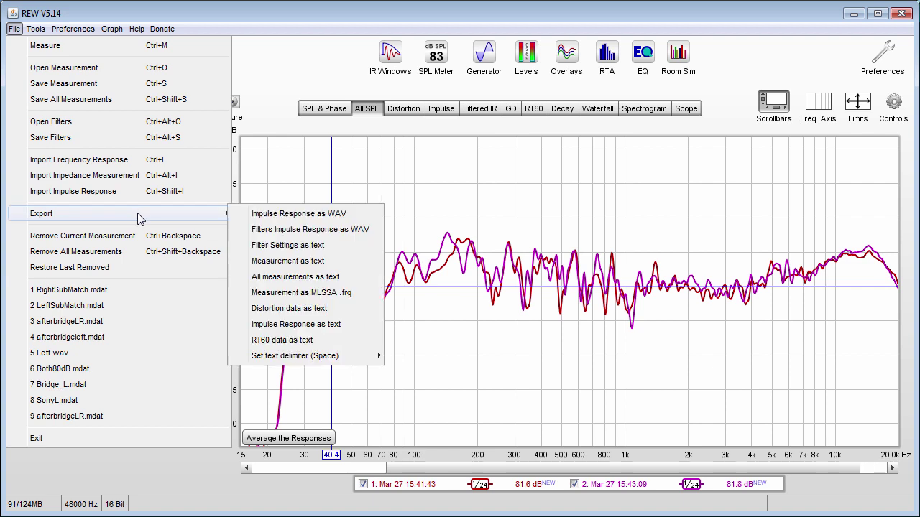
click(273, 214)
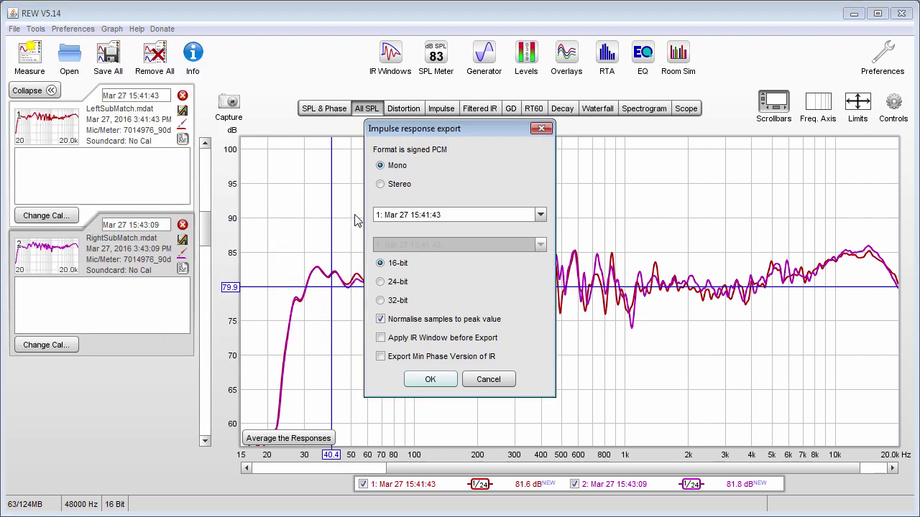
click(397, 221)
click(391, 168)
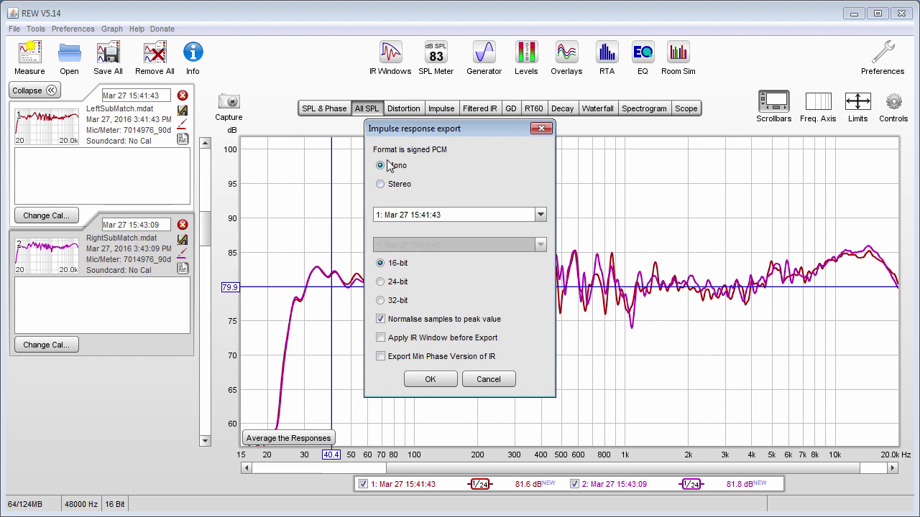
click(423, 220)
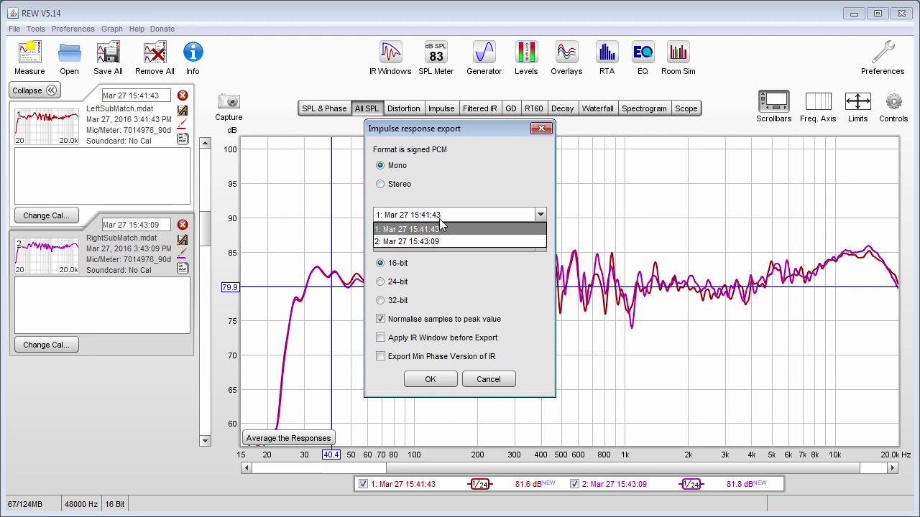
click(447, 184)
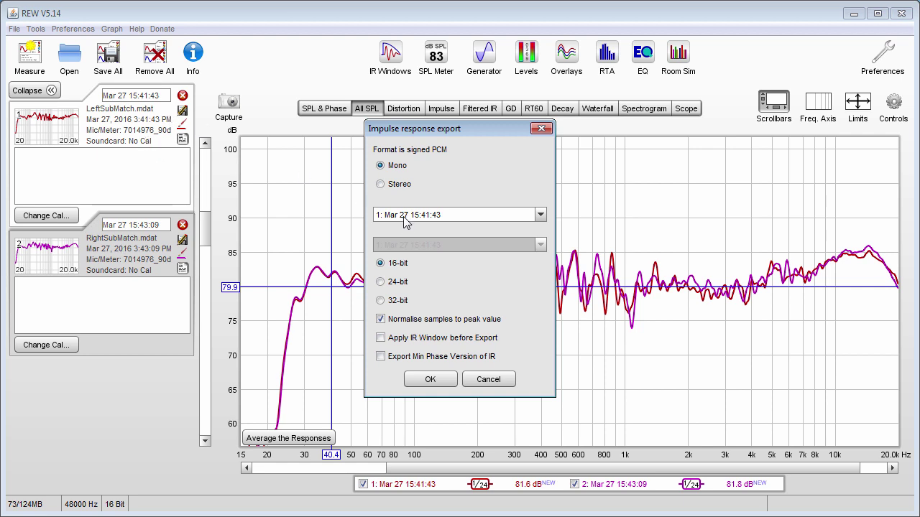
click(381, 301)
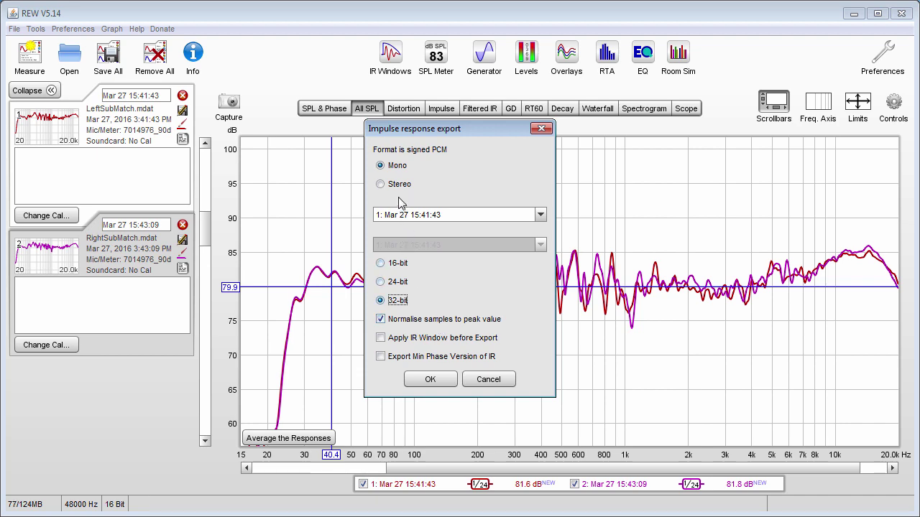
Step: Save the exported left impulse response as Left in the Test Plugins folder
click(430, 382)
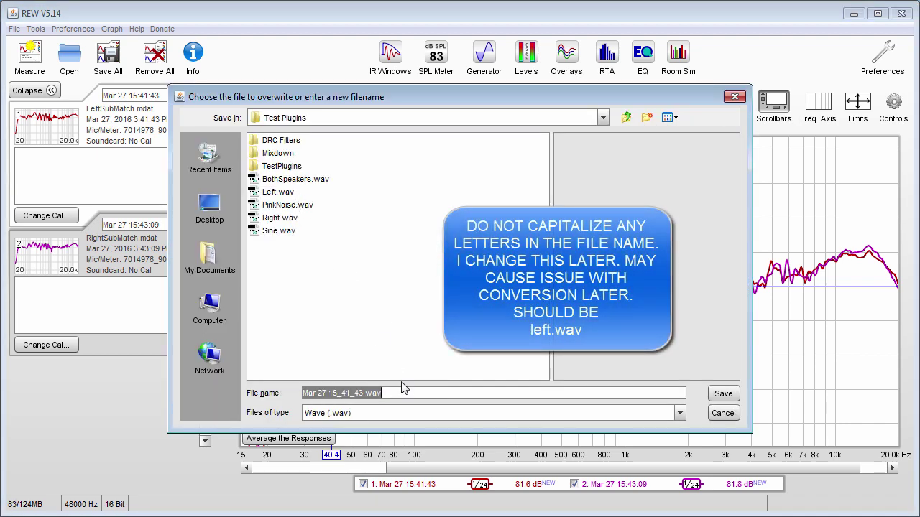
text(Left)
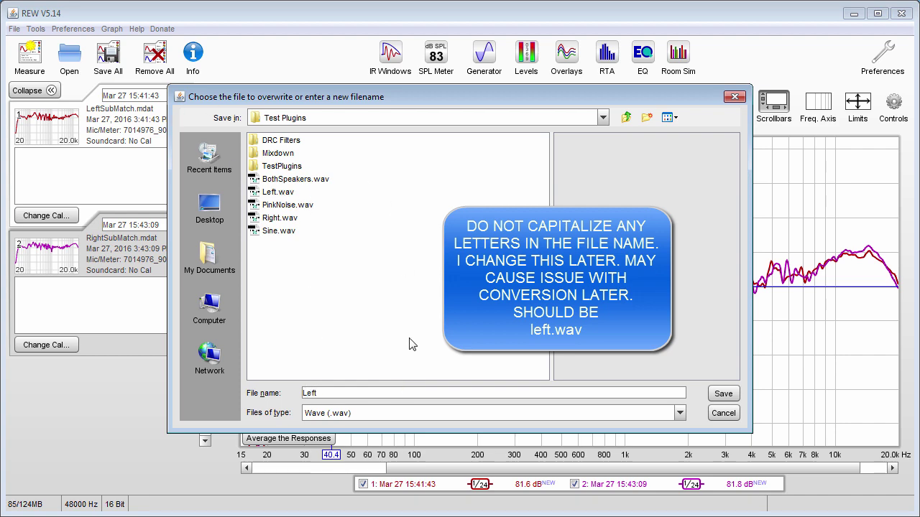
click(723, 393)
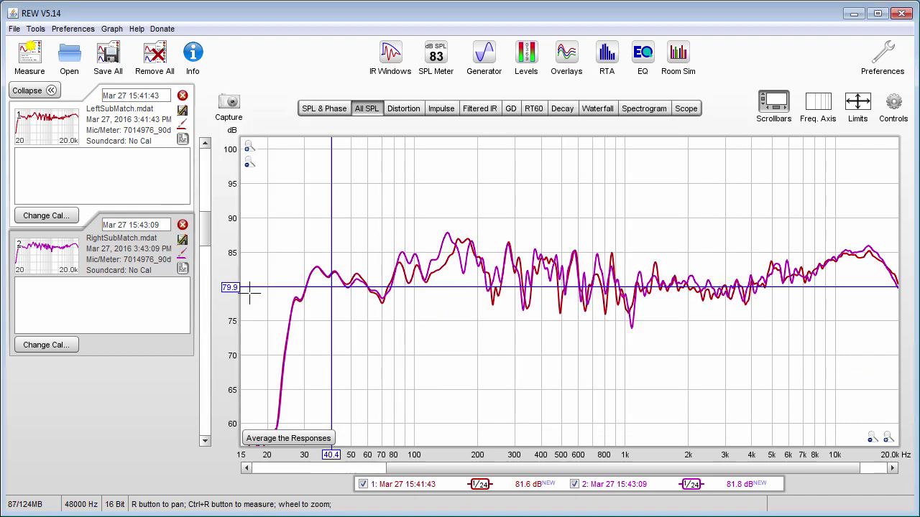
Step: Export the RightSubMatch impulse response as a mono 32-bit WAV named Right in the Test Plugins folder
scroll(136, 251, down, 2)
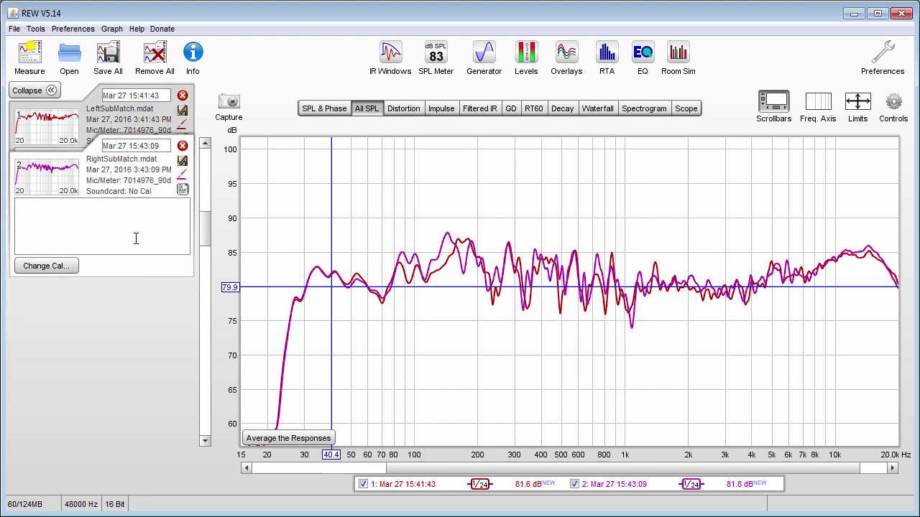
click(14, 29)
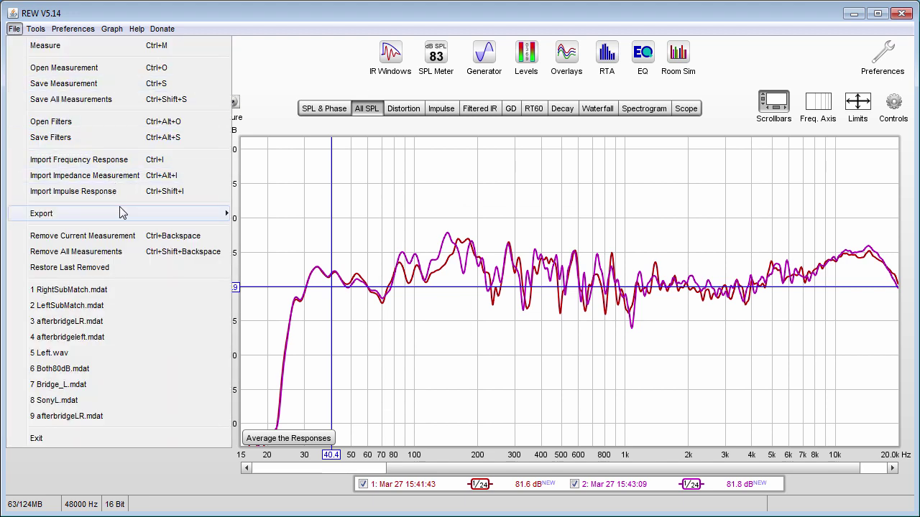
mouse_move(124, 214)
click(277, 215)
click(398, 215)
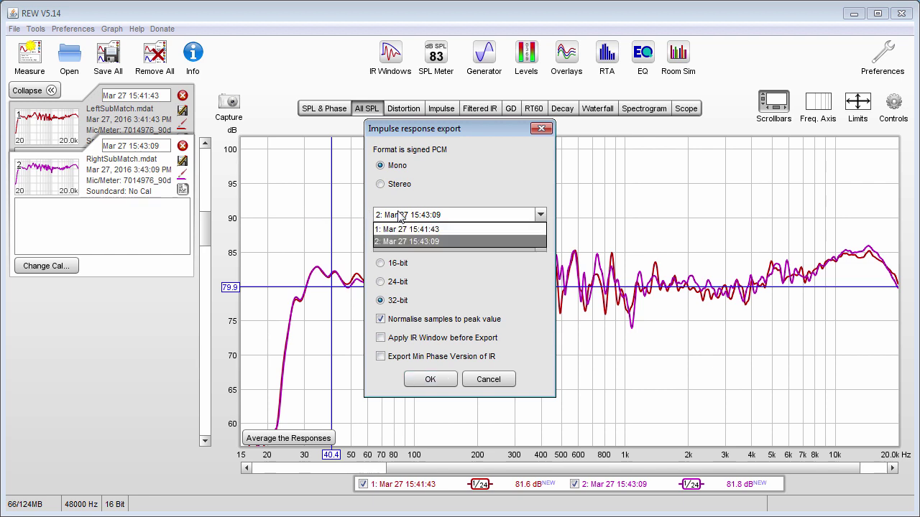
click(412, 242)
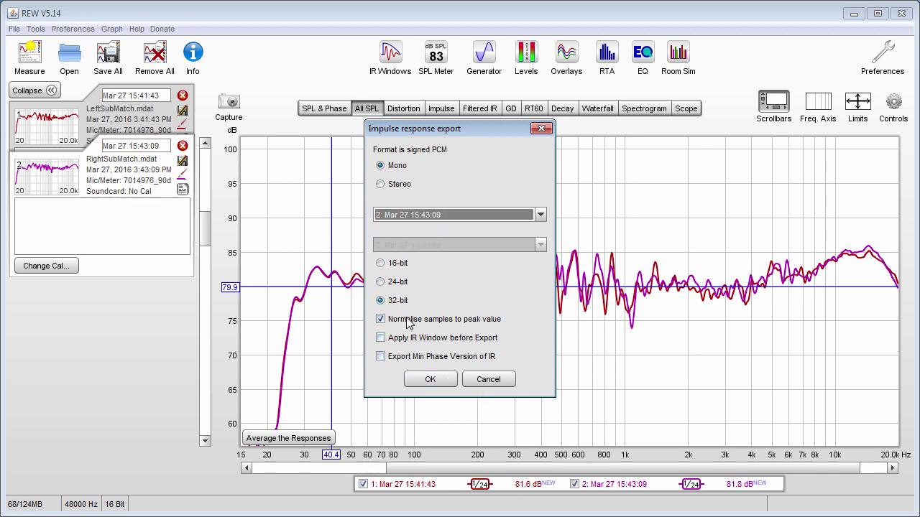
click(434, 380)
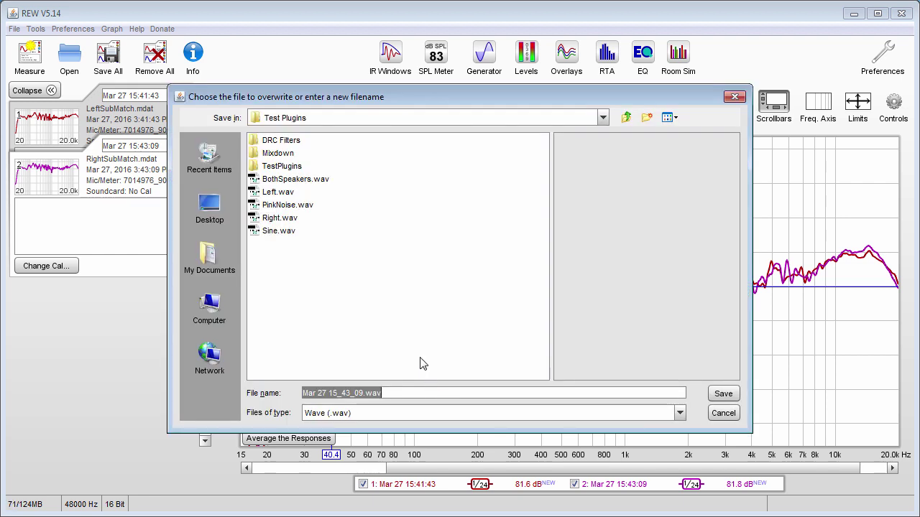
text(Right)
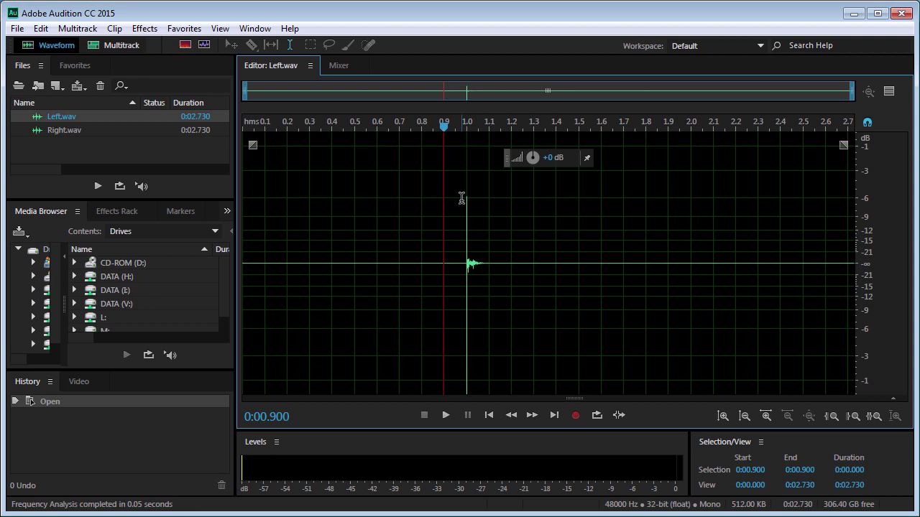
Step: Switch to Adobe Audition, inspect the Left.wav impulse, select the whole waveform and open Frequency Analysis
scroll(873, 288, up, 5)
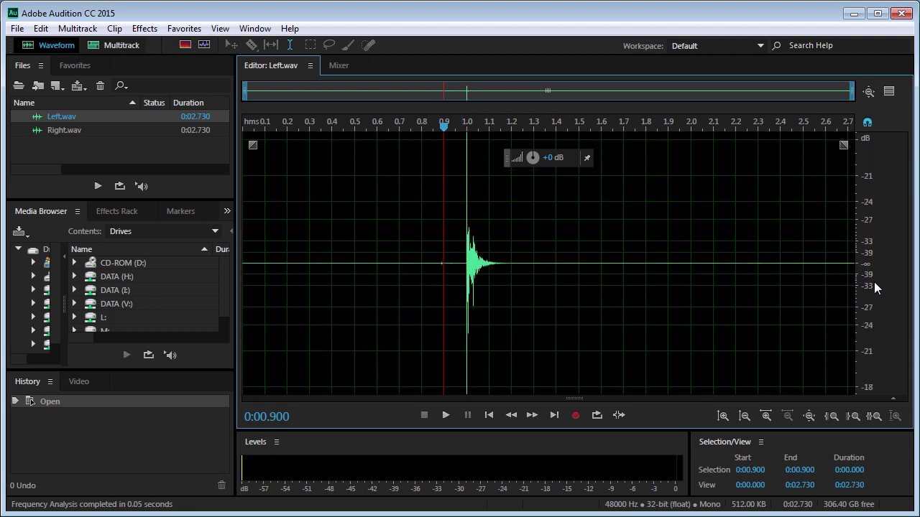
scroll(873, 282, up, 3)
scroll(874, 282, down, 5)
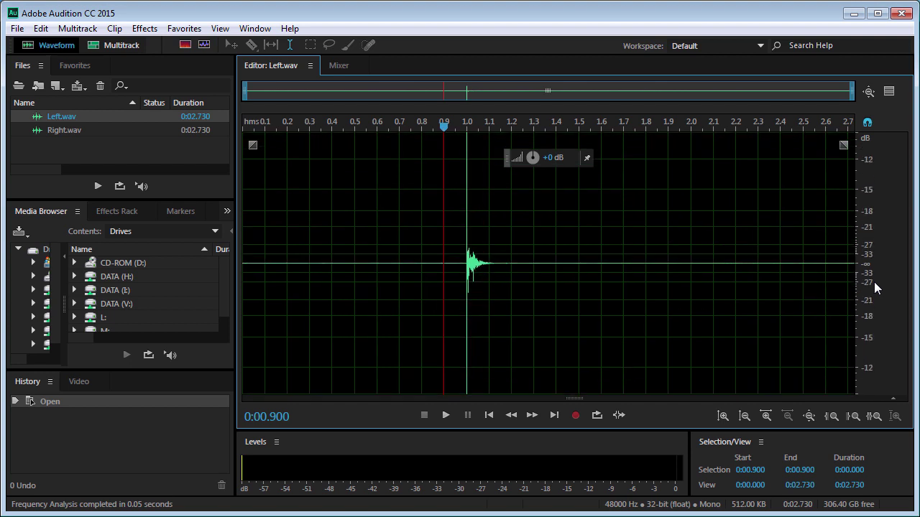
scroll(874, 282, down, 3)
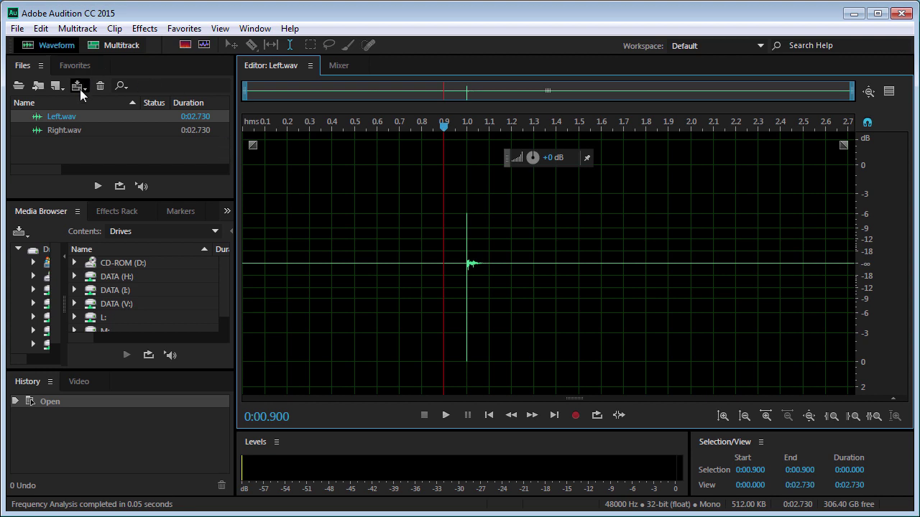
double_click(337, 213)
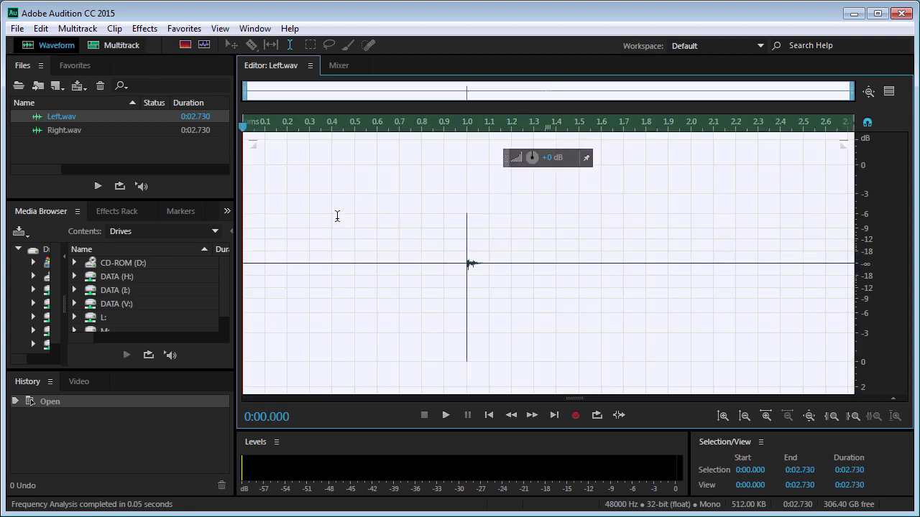
click(261, 29)
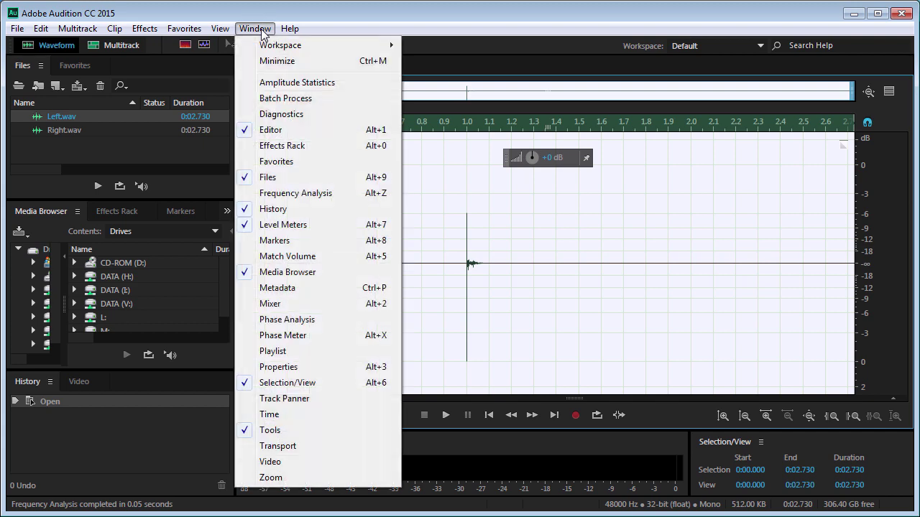
click(296, 193)
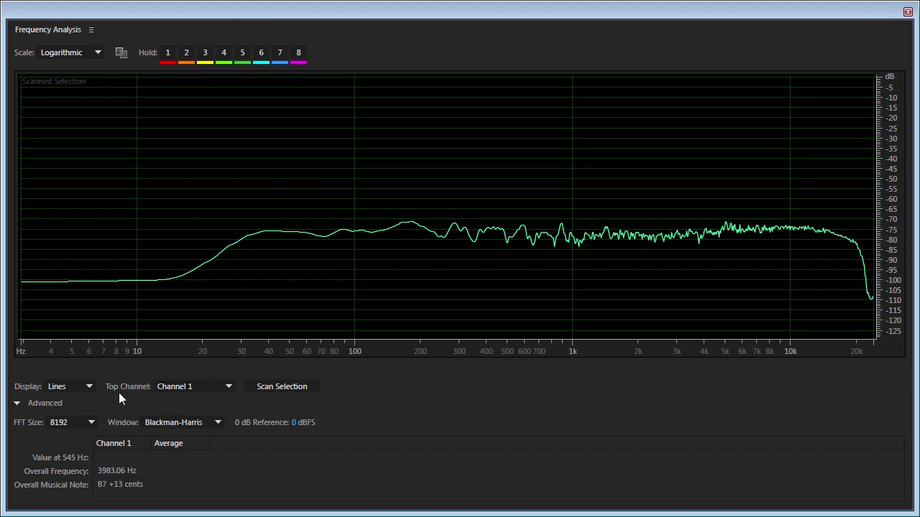
Step: Scan the Left.wav selection with an 8192 FFT size and hold its frequency curve in slot 1
click(79, 423)
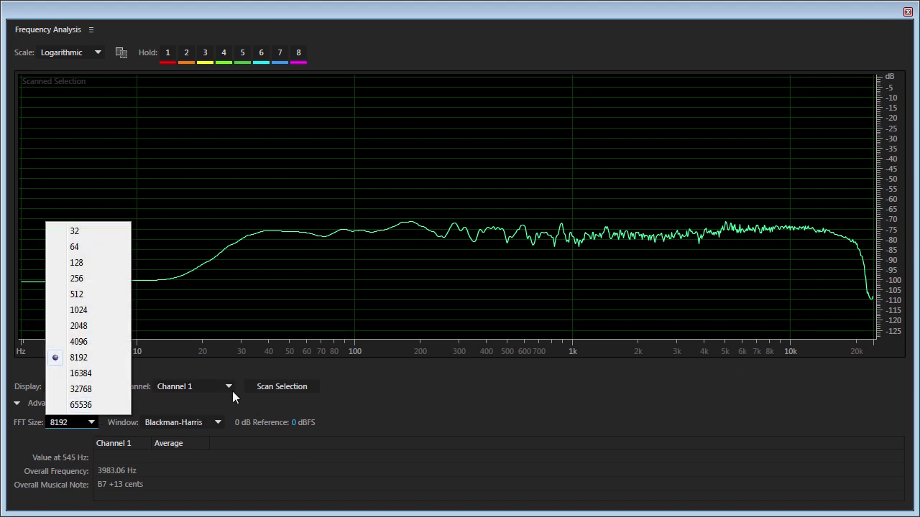
click(276, 386)
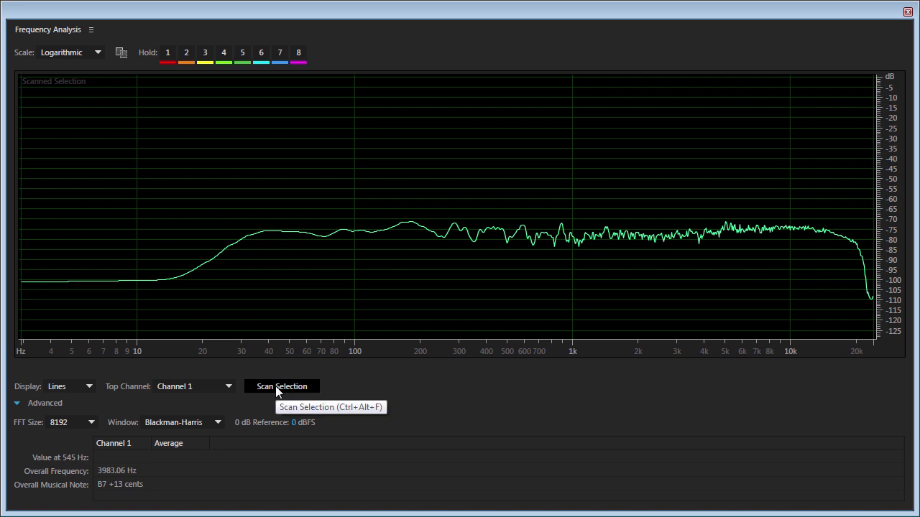
click(309, 386)
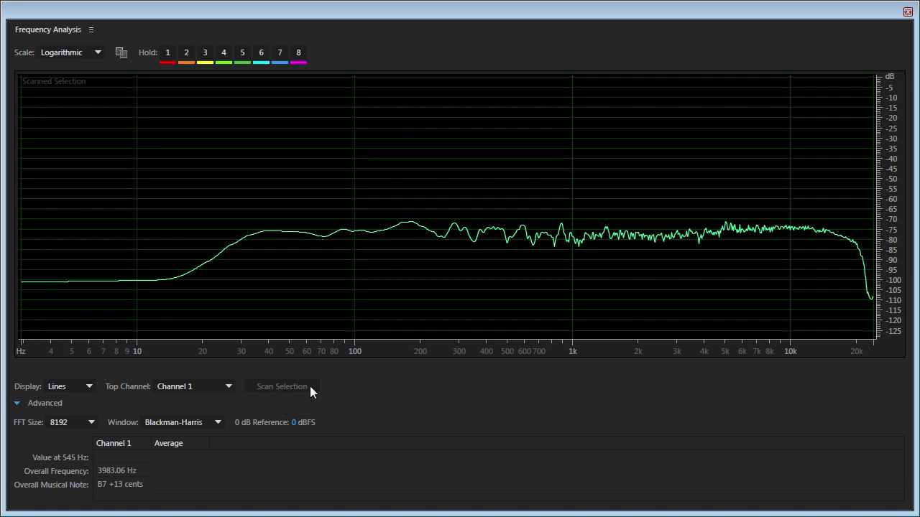
scroll(895, 230, up, 5)
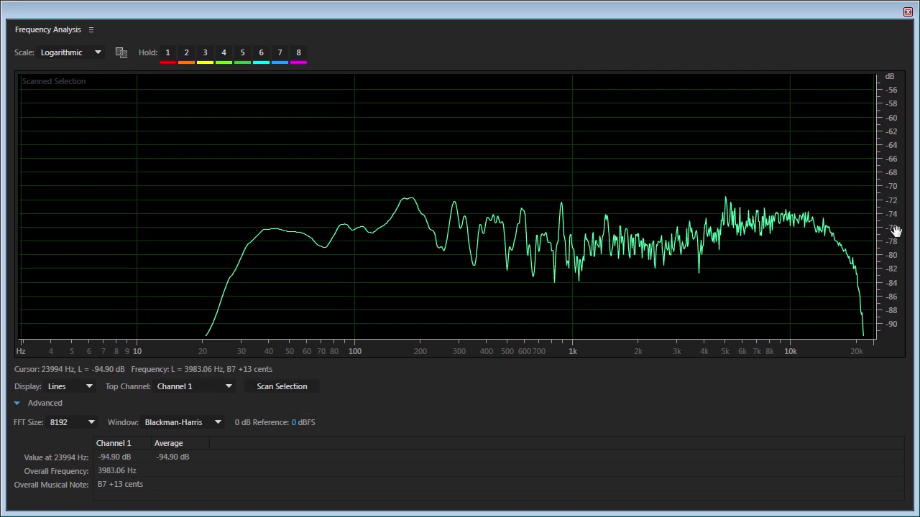
click(167, 55)
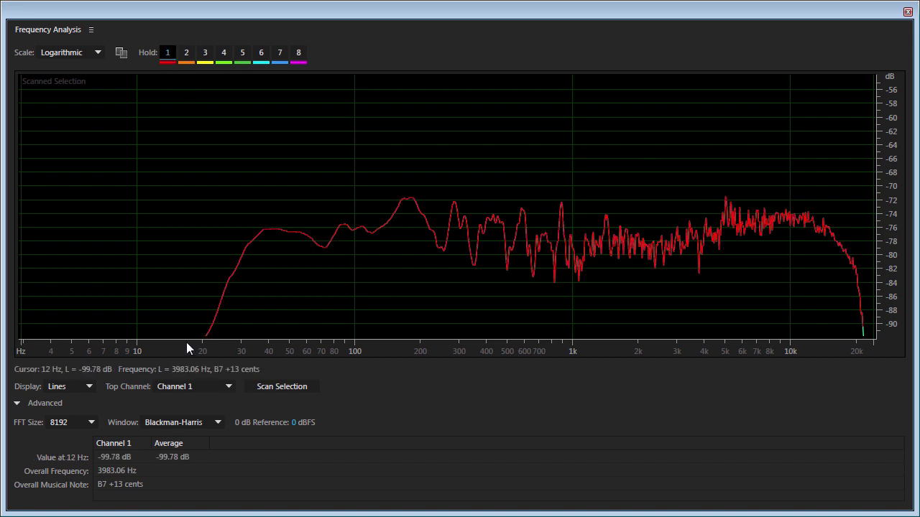
Step: Open Right.wav in the editor and scan its frequency response against the held left curve
drag(827, 13, 747, 317)
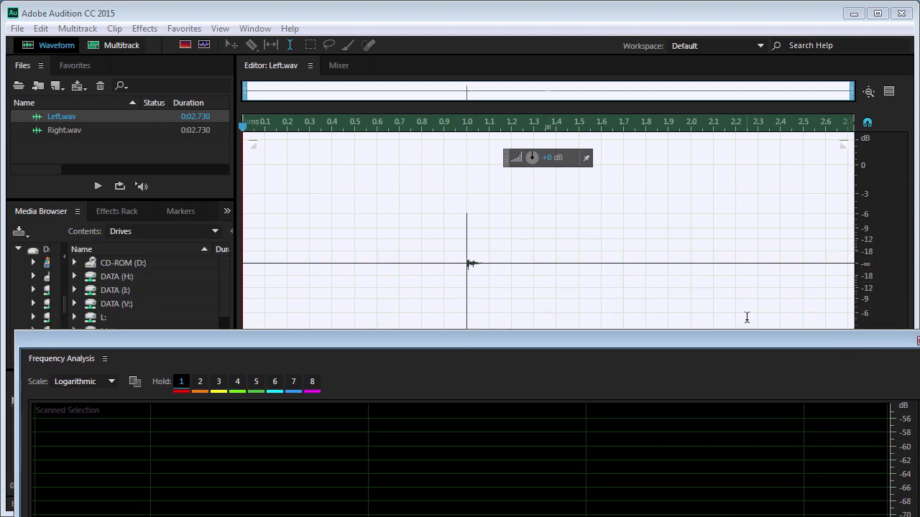
double_click(53, 132)
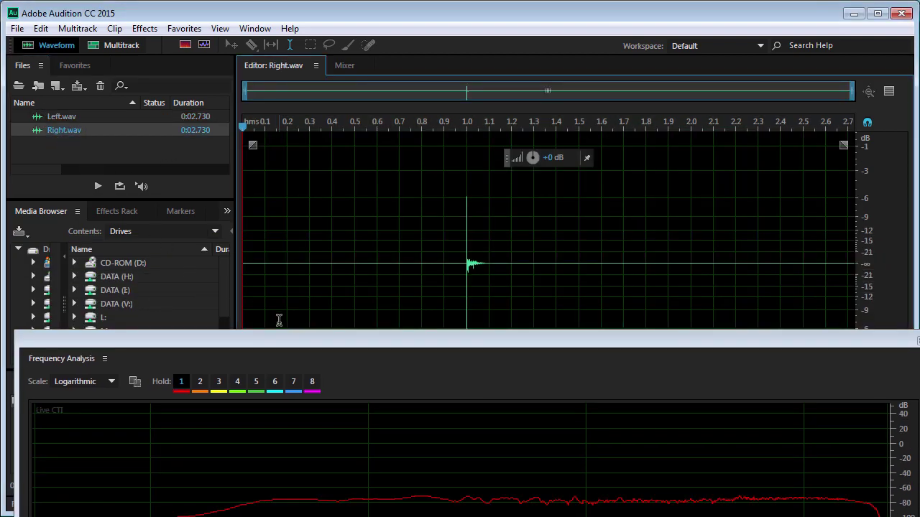
drag(323, 340, 295, 18)
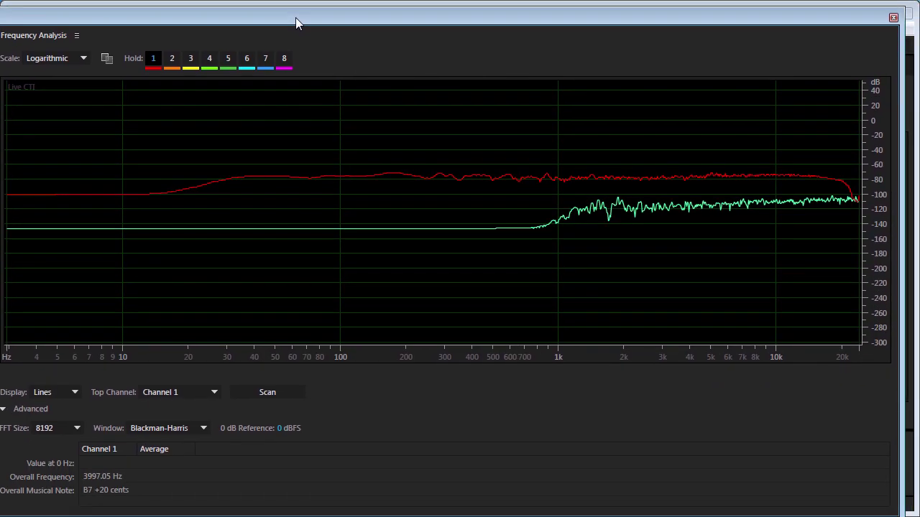
click(292, 392)
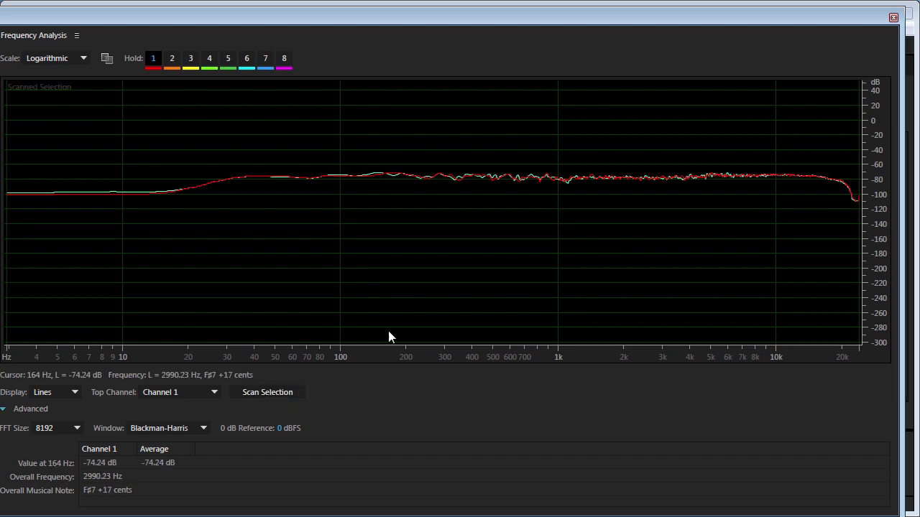
Step: Examine the overlaid left and right curves, and switch to REW to compare them with the All SPL graph
scroll(877, 194, up, 6)
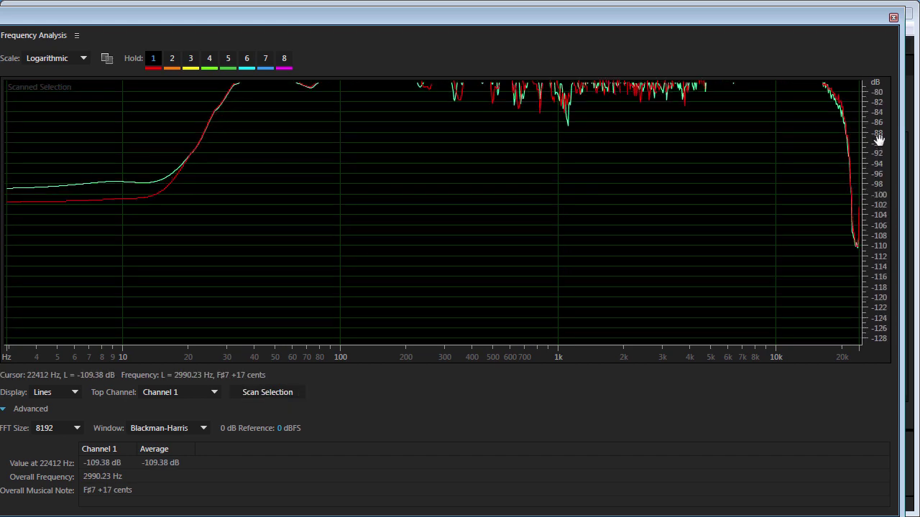
scroll(881, 189, up, 2)
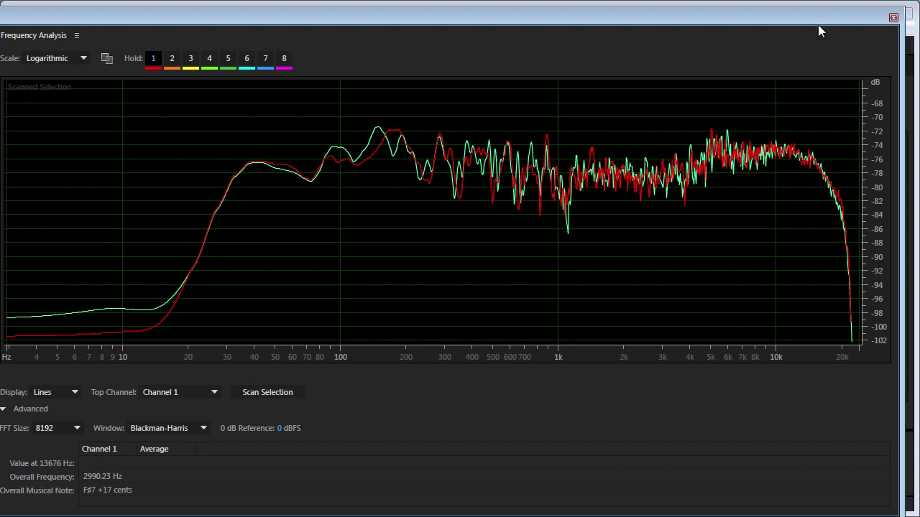
key(alt+Tab)
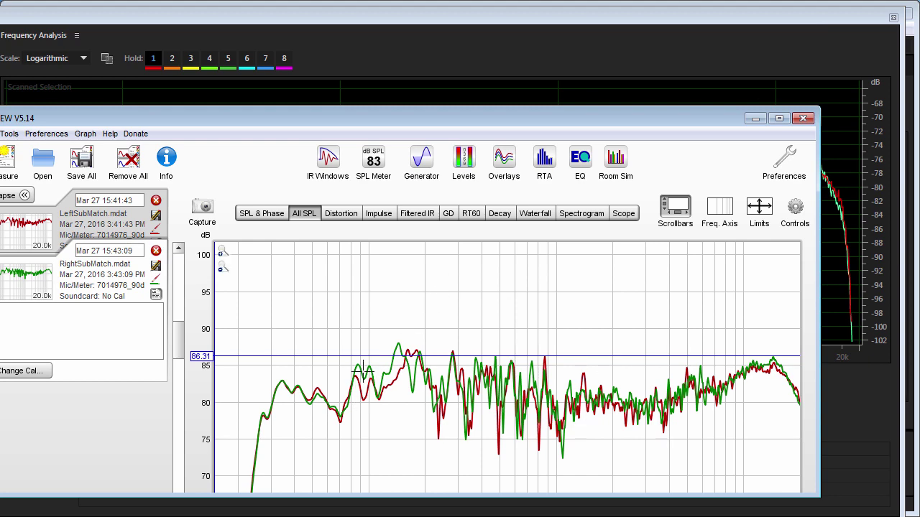
Step: Compare REW's SPL curves with Audition's overlaid curves, close REW, and read the Sox directory instruction in SOXcommand.txt
mouse_move(387, 118)
mouse_down()
mouse_move(394, 308)
mouse_move(400, 228)
mouse_up()
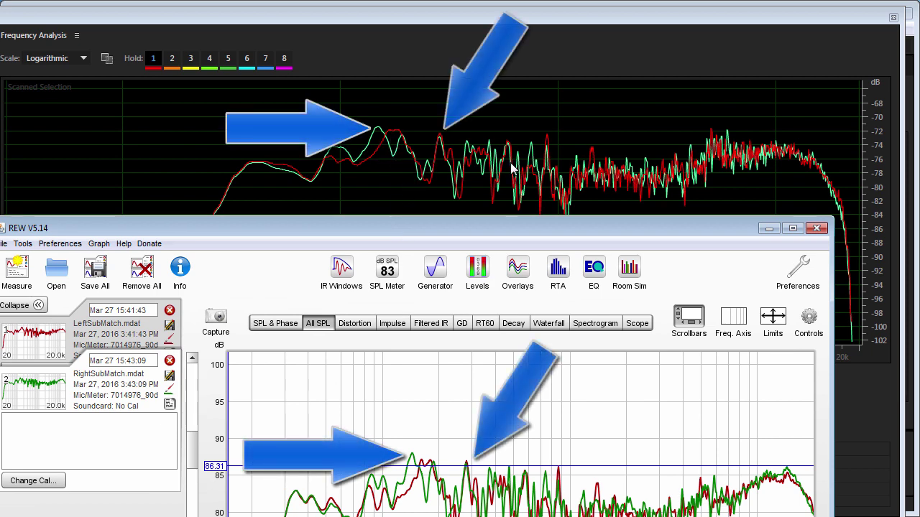
click(817, 228)
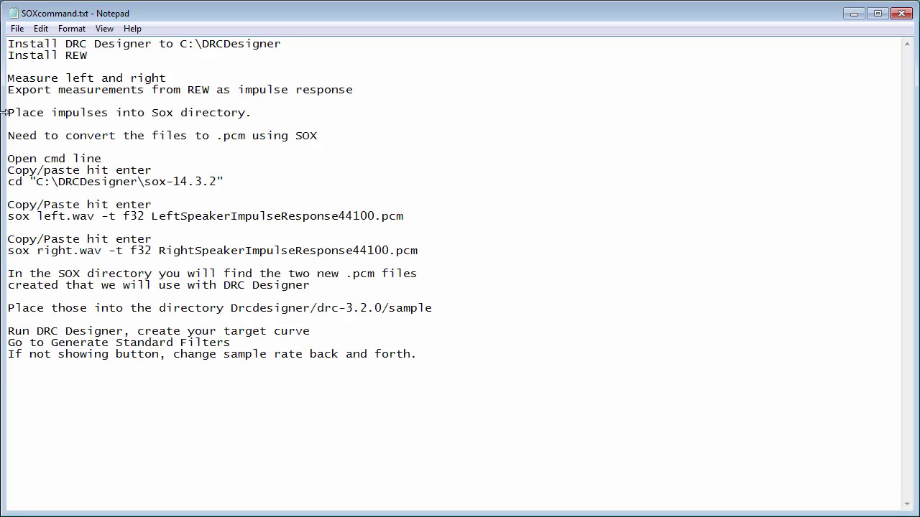
drag(9, 112, 217, 112)
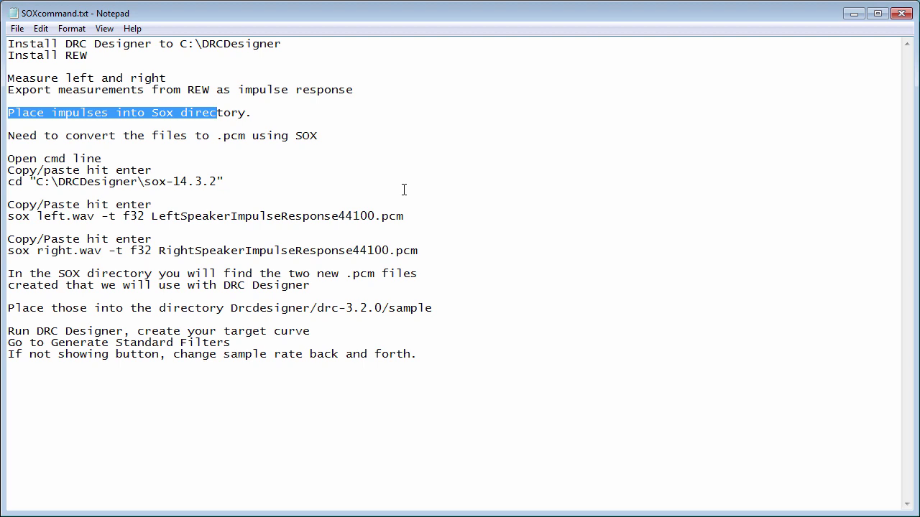
Step: Switch to File Explorer and delete the old left.wav and right.wav from the C:\DRCDesigner\sox-14.3.2 folder
key(alt+Tab)
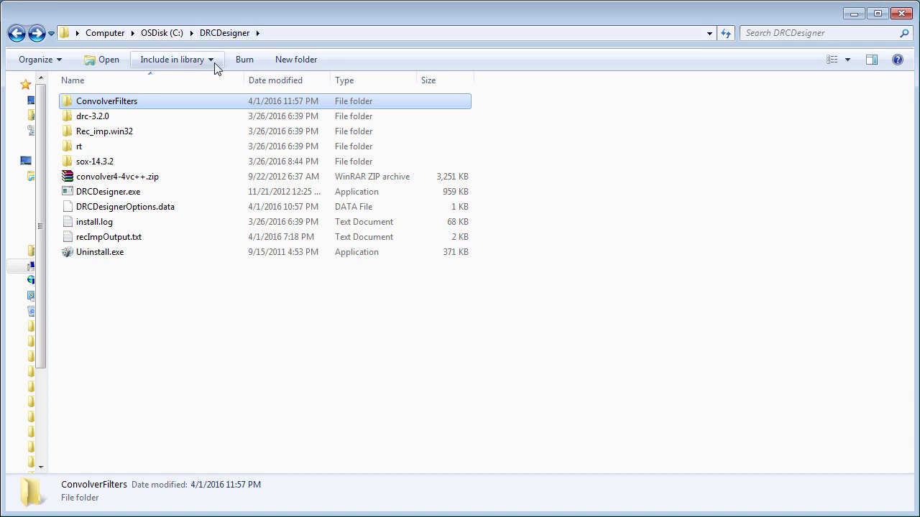
double_click(105, 164)
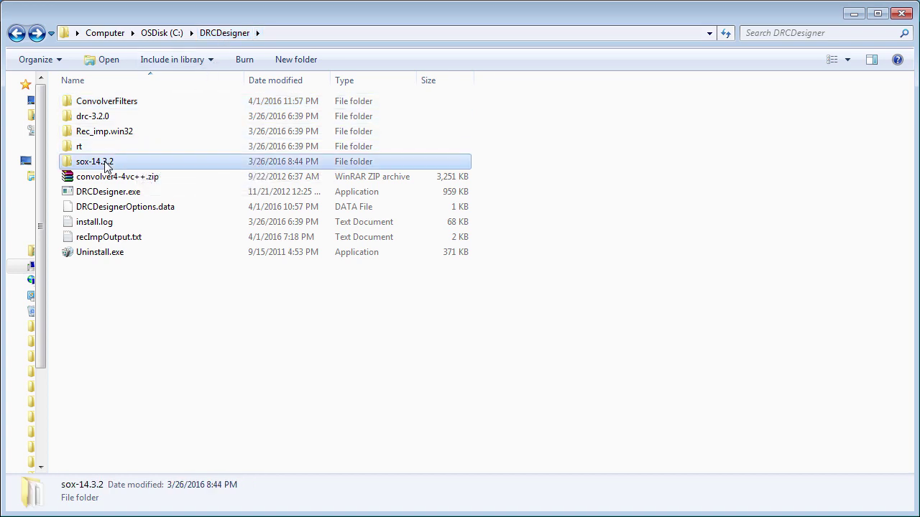
click(86, 238)
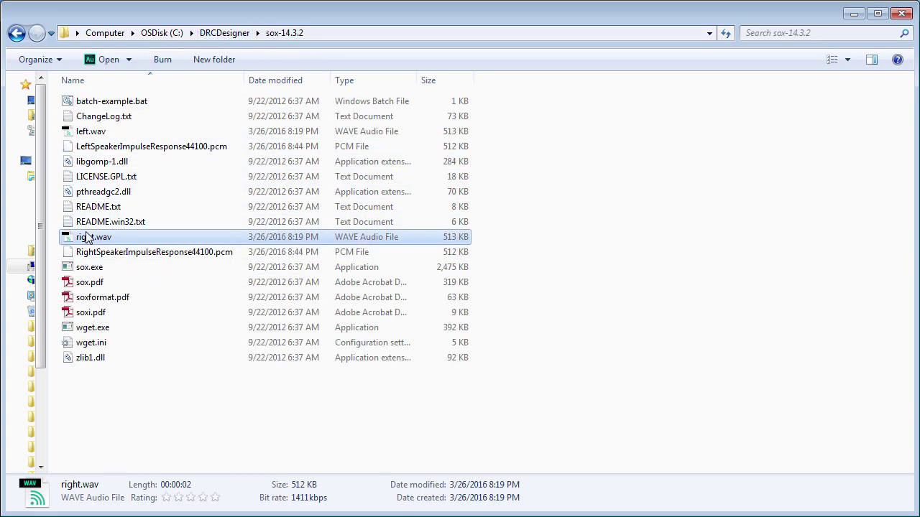
ctrl+click(112, 135)
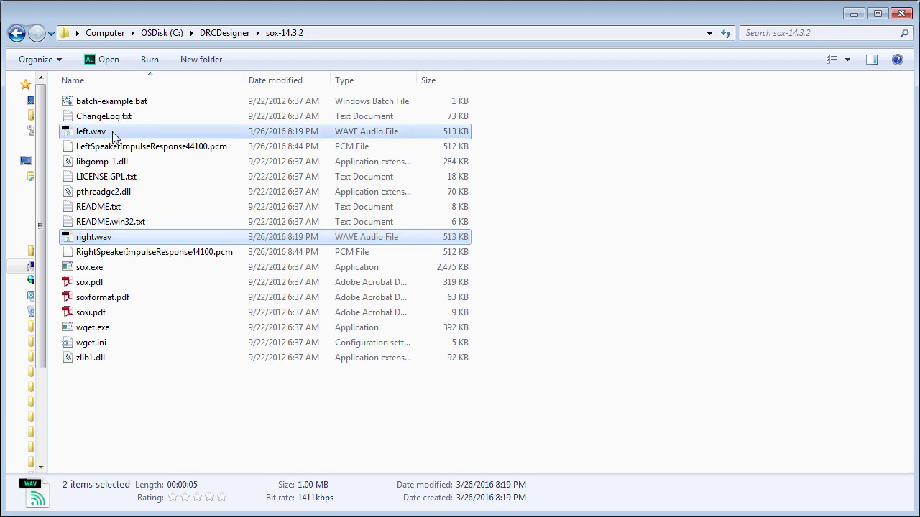
key(Delete)
click(508, 278)
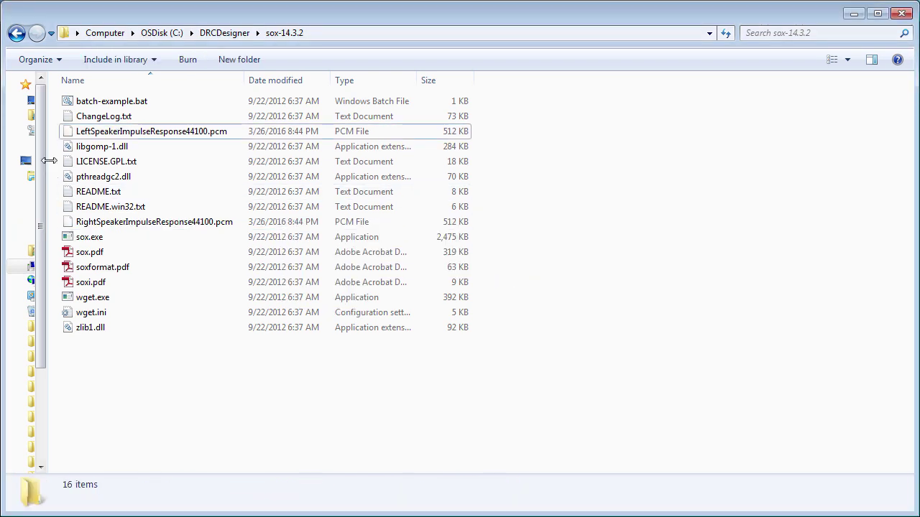
Step: Delete LeftSpeakerImpulseResponse44100.pcm and RightSpeakerImpulseResponse44100.pcm from the sox-14.3.2 folder
click(104, 131)
ctrl+click(132, 228)
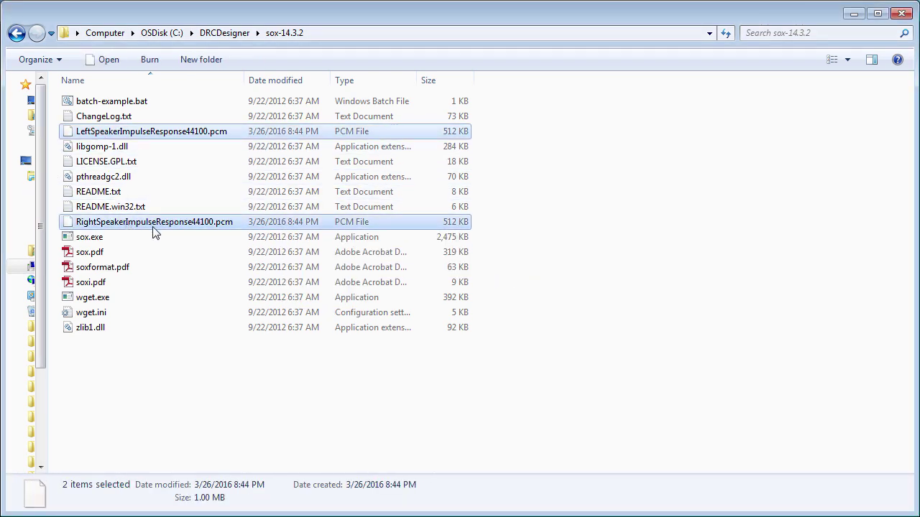
key(Delete)
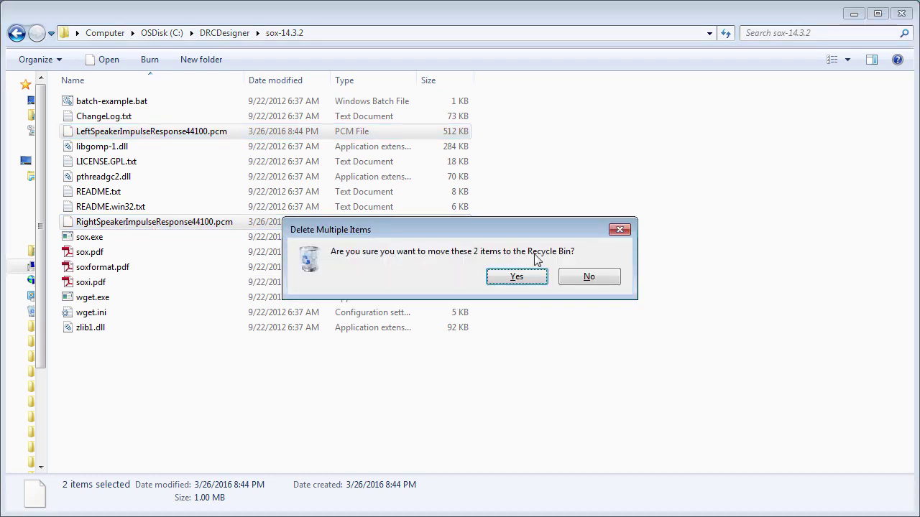
click(533, 279)
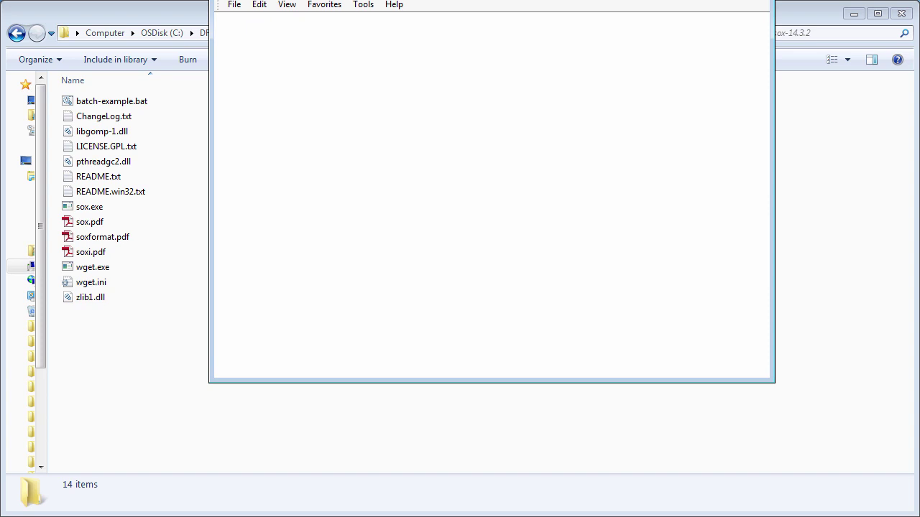
Step: Bring the newly exported Left.wav and Right.wav from the Test Plugins folder into the sox-14.3.2 folder
key(alt+F4)
click(467, 179)
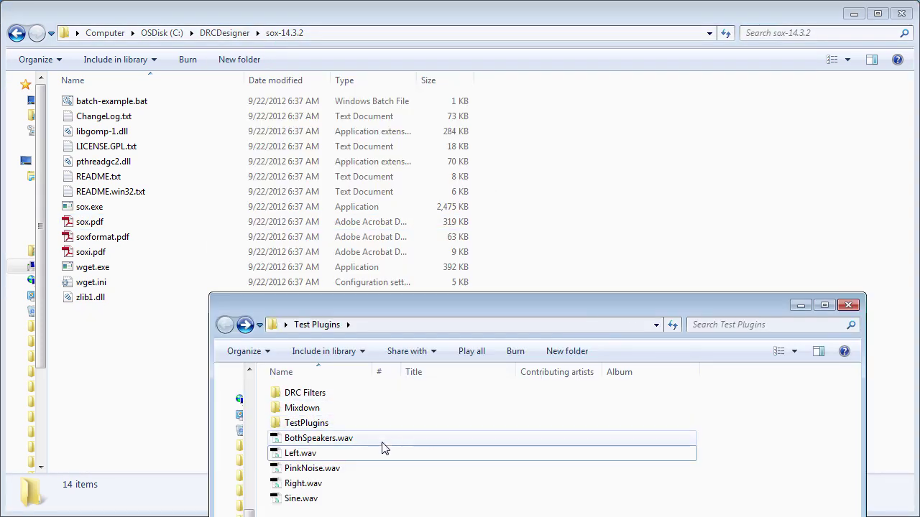
click(298, 483)
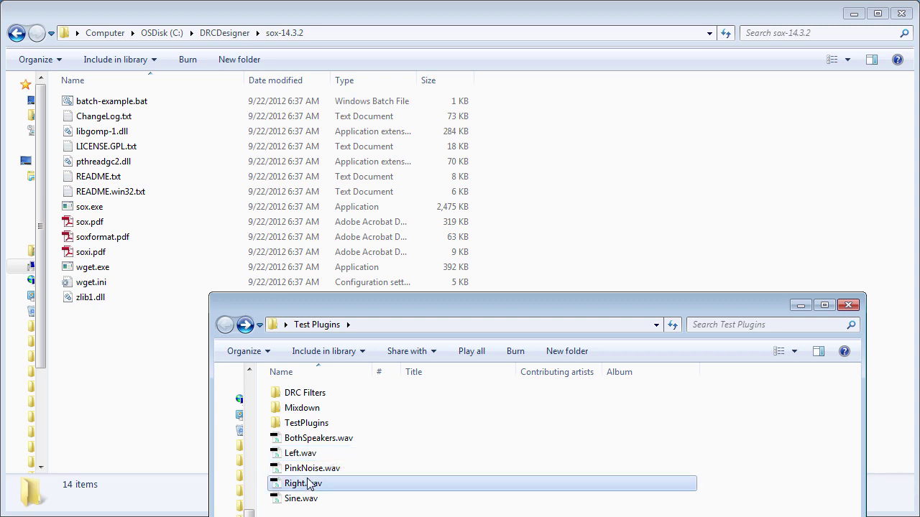
ctrl+click(297, 456)
drag(165, 350, 380, 351)
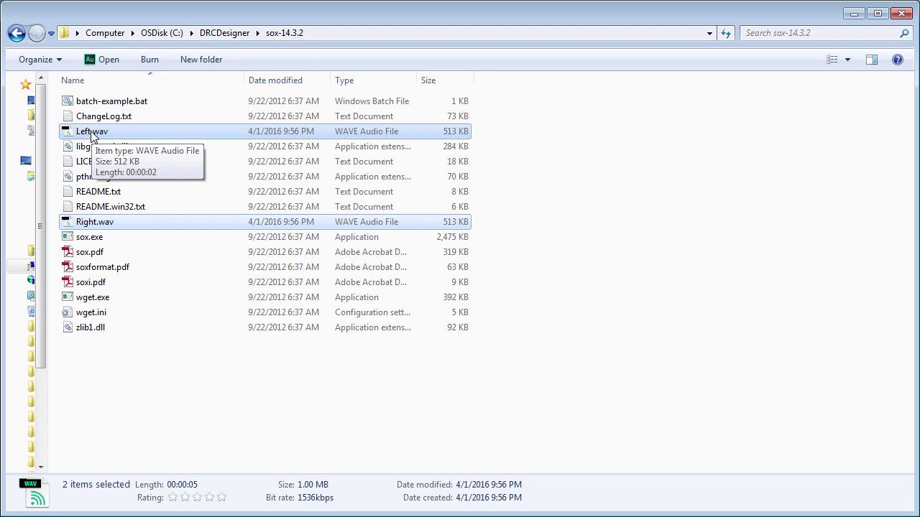
Step: Set the sample rate in both output .pcm names of the SOXcommand.txt sox commands to 48000
key(alt+Tab)
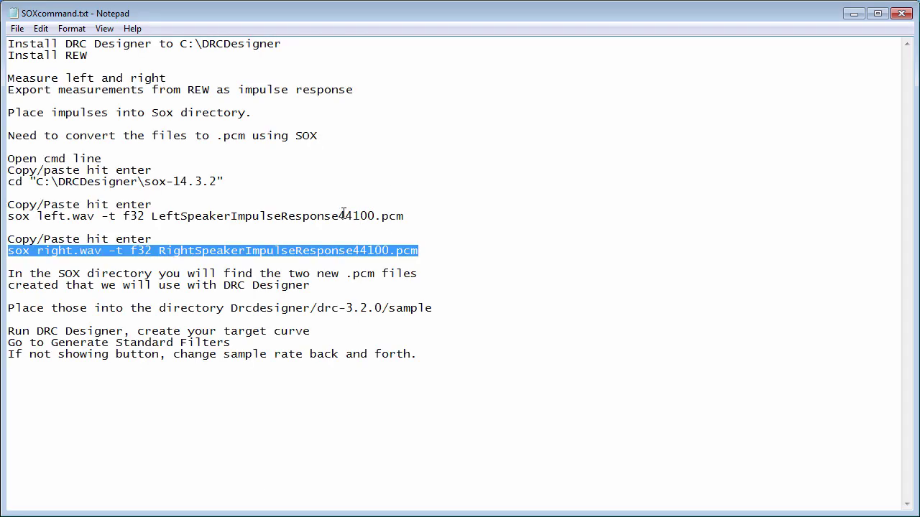
drag(337, 216, 376, 215)
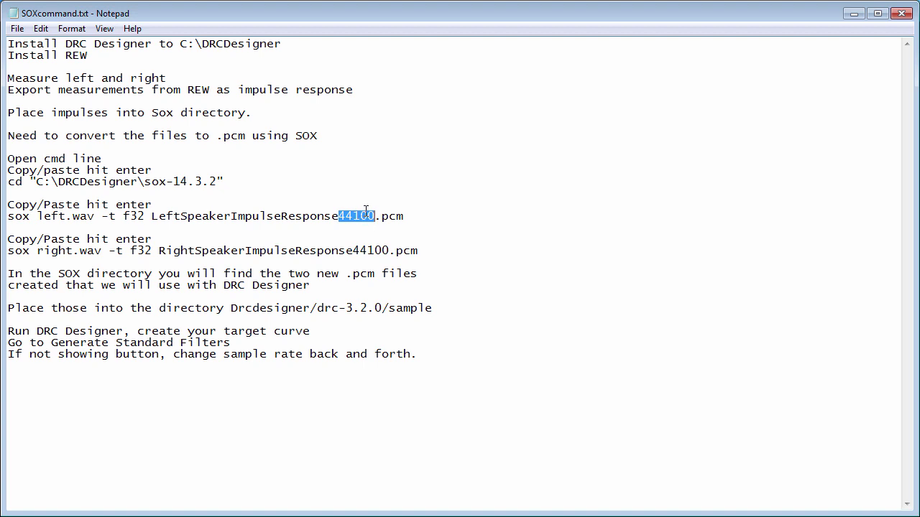
text(48000)
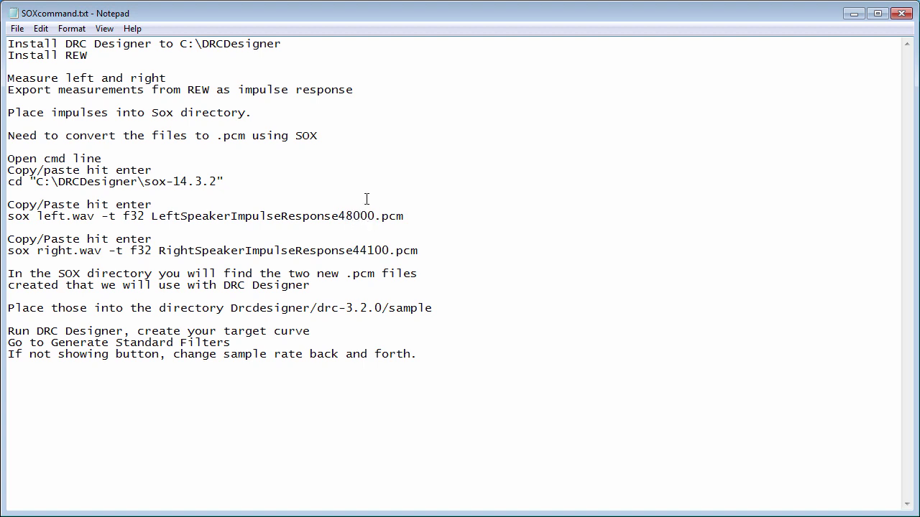
drag(353, 251, 391, 251)
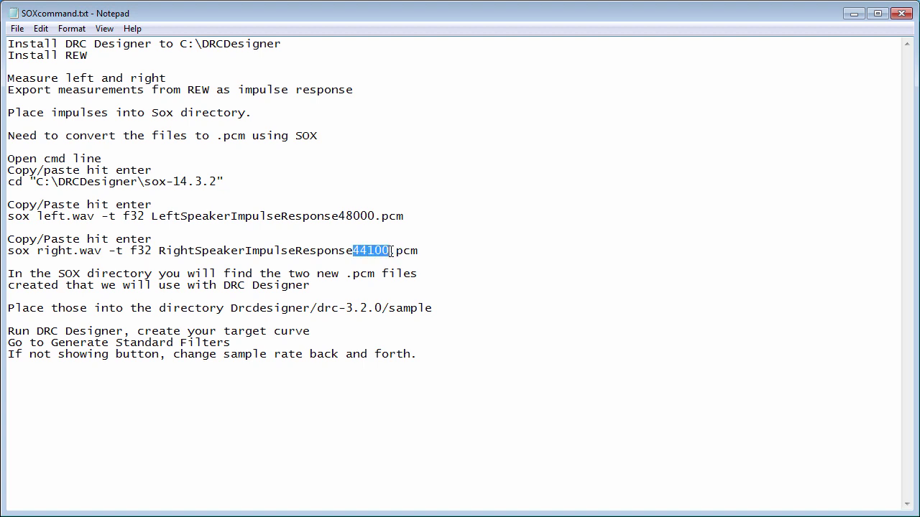
text(4800)
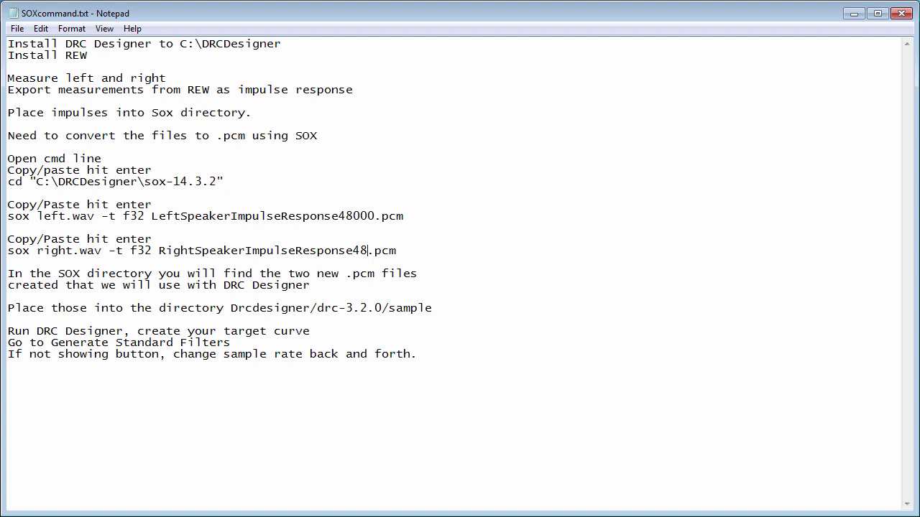
text(0)
Step: Switch to REW and check the soundcard sample rate in its preferences
key(alt+Tab)
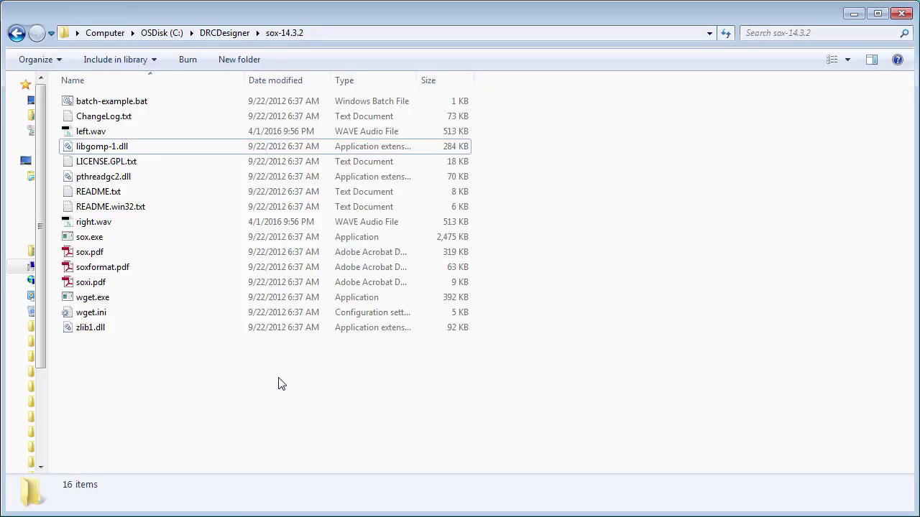
key(alt+Tab)
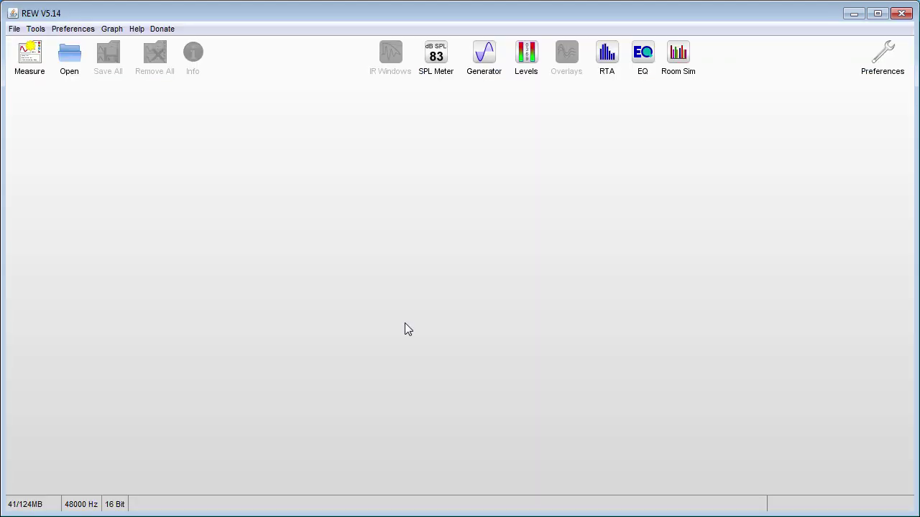
click(72, 28)
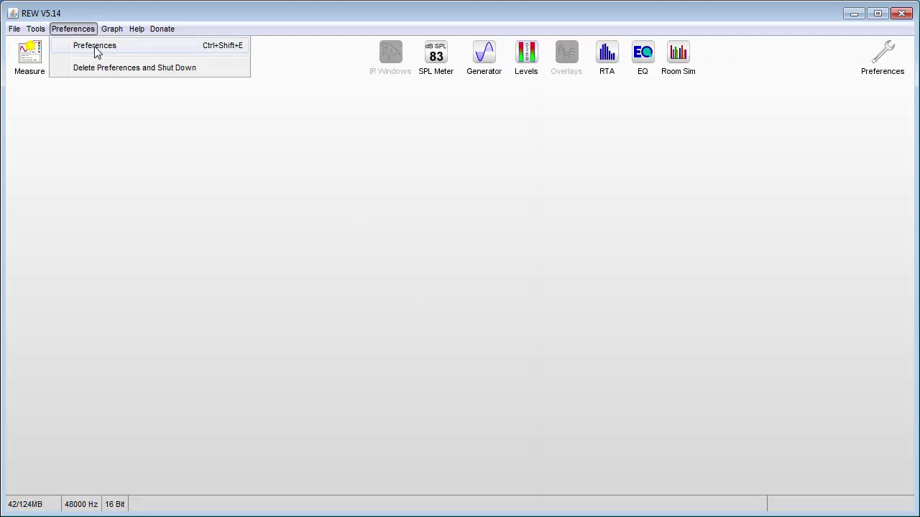
click(93, 44)
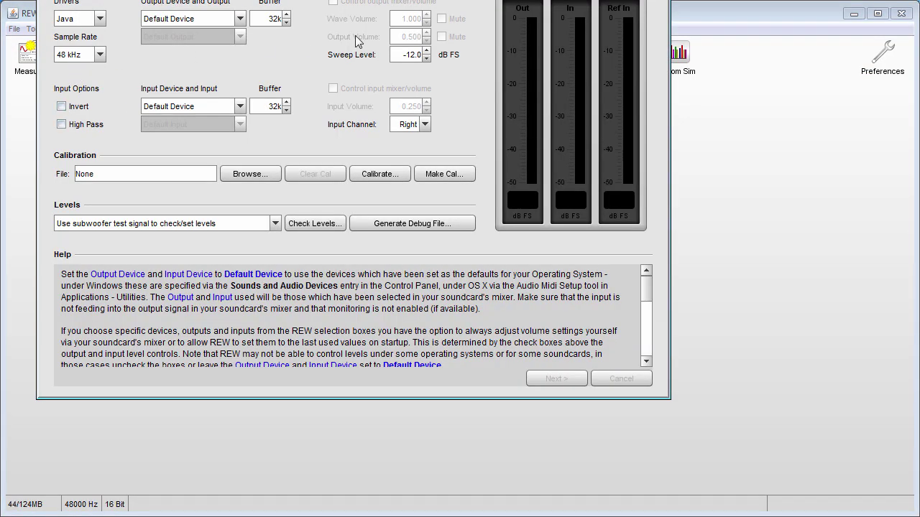
key(Escape)
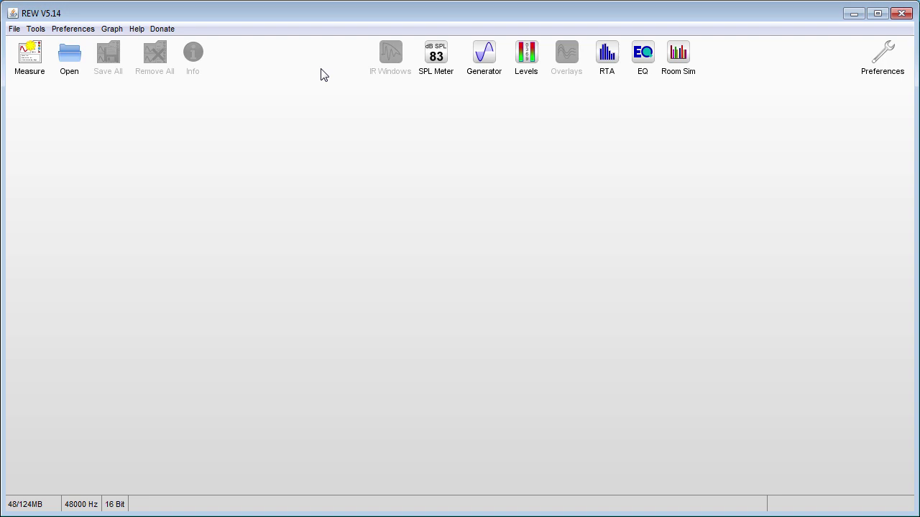
Step: Return to SOXcommand.txt in Notepad and copy the line cd "C:\DRCDesigner\sox-14.3.2"
key(alt+Tab)
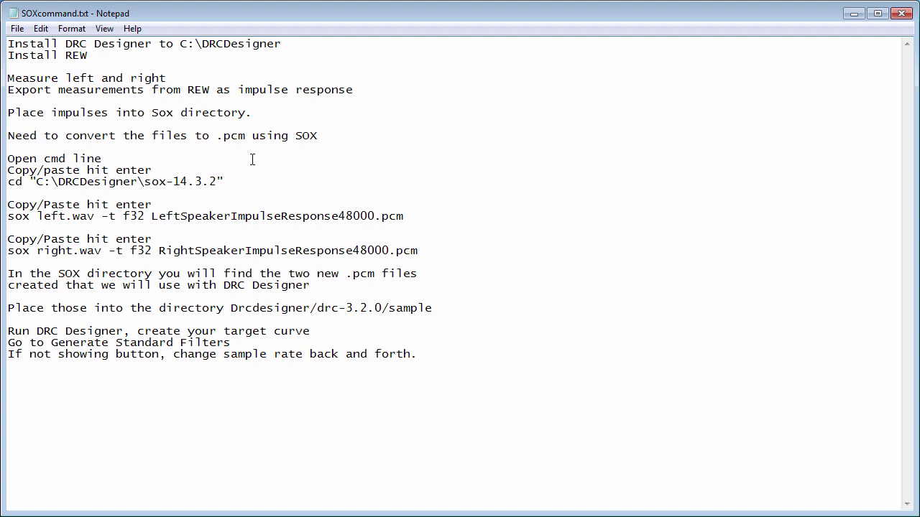
drag(224, 182, 3, 181)
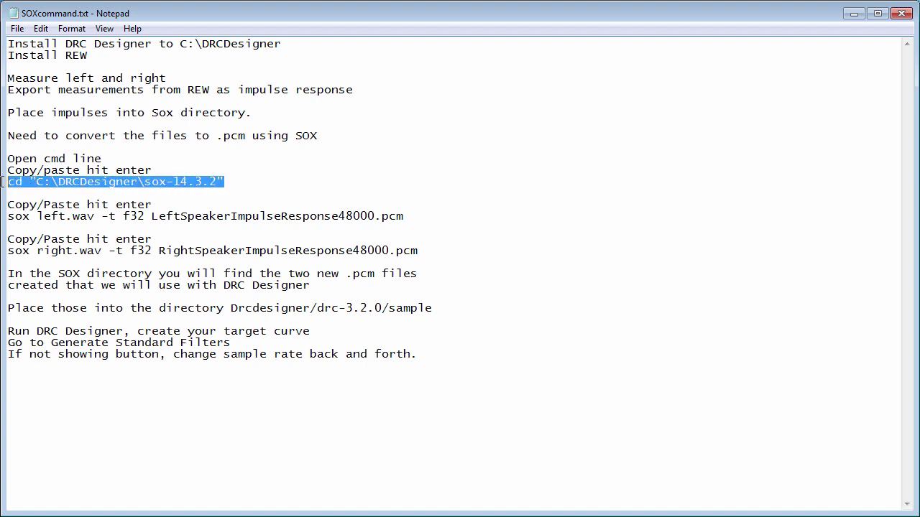
right_click(23, 181)
click(67, 230)
click(41, 182)
drag(36, 182, 44, 182)
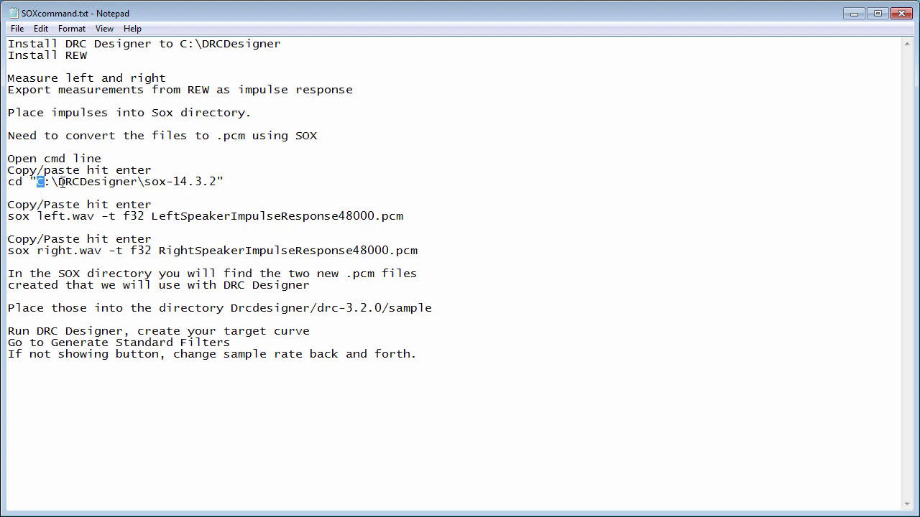
click(227, 182)
drag(227, 183, 6, 182)
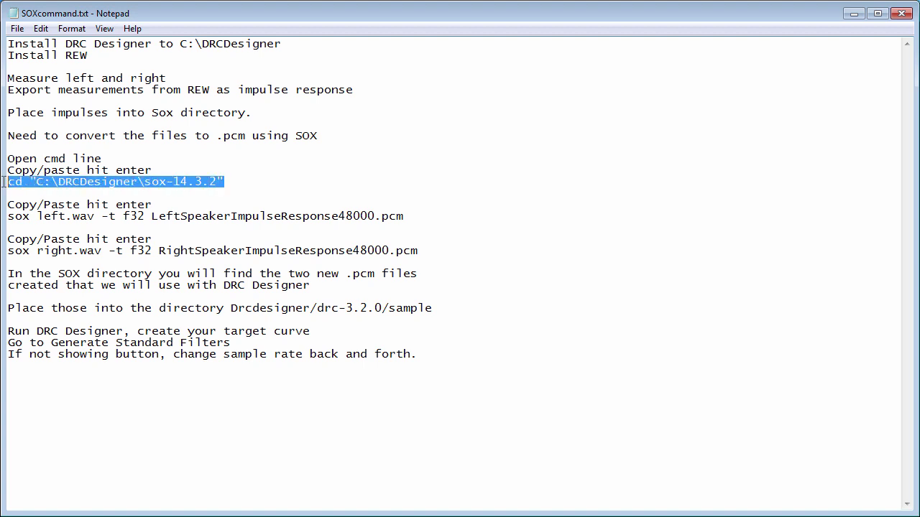
right_click(43, 186)
click(83, 233)
Step: Find cmd.exe through the Windows search and run it as administrator
key(super)
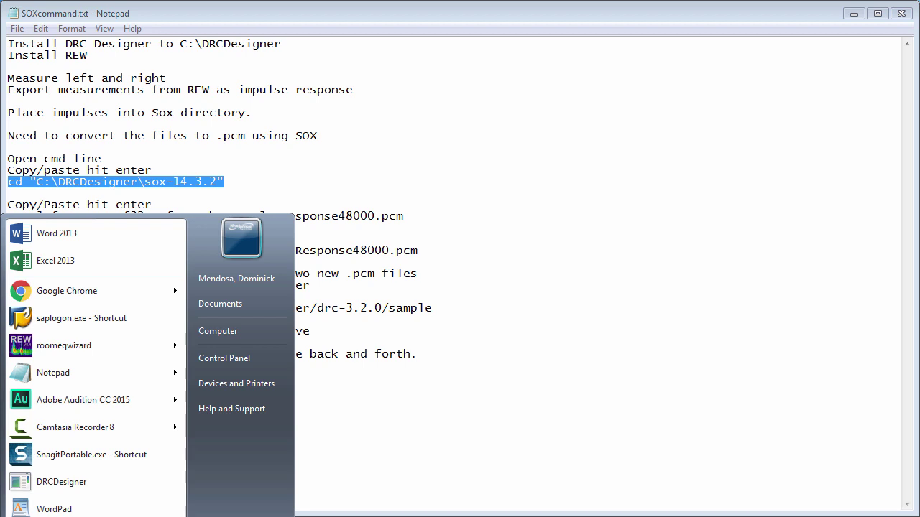
text(cmd)
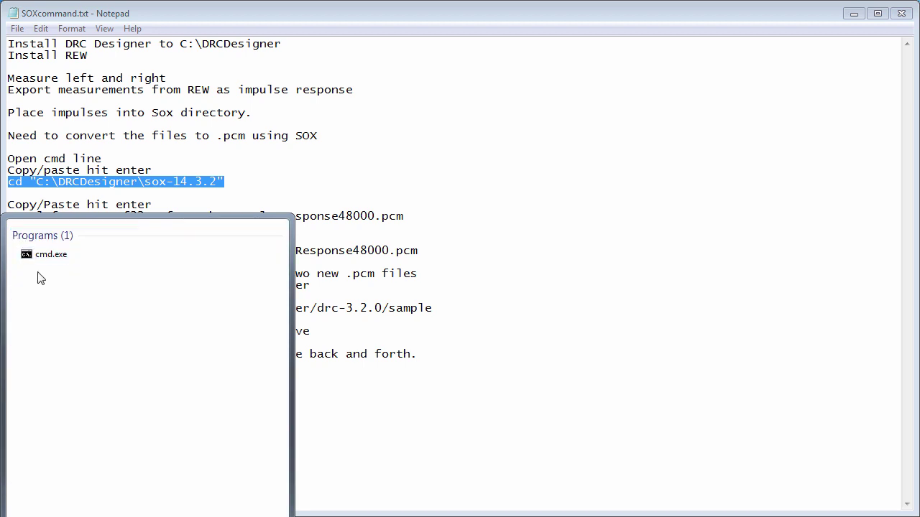
right_click(41, 255)
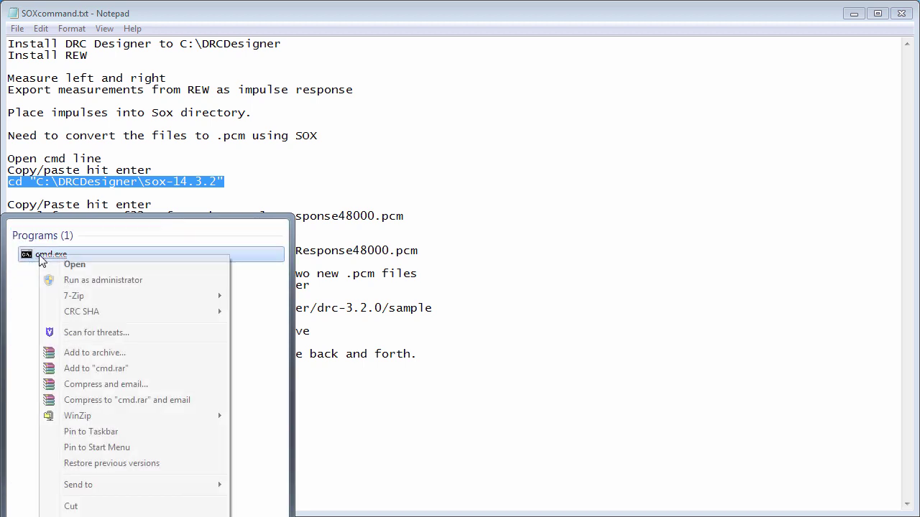
click(86, 281)
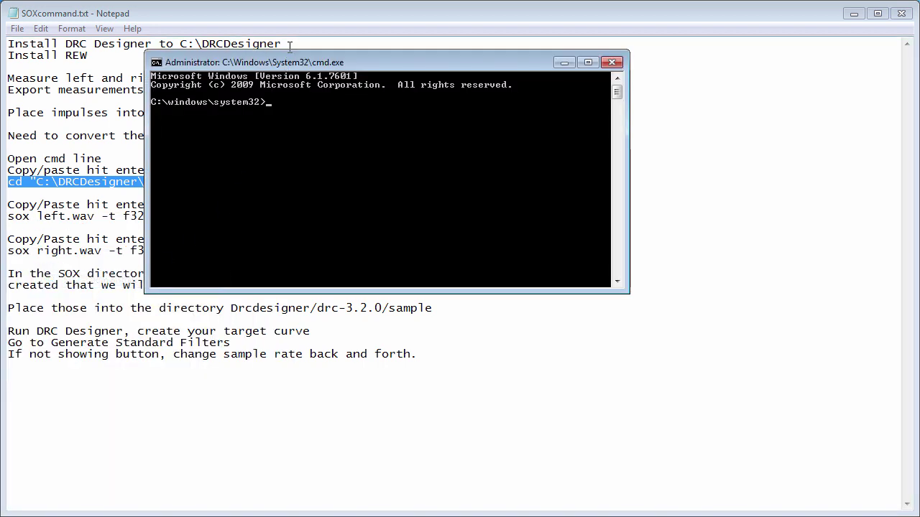
Step: Change the command prompt's working directory to C:\DRCDesigner\sox-14.3.2 with the copied cd line
drag(291, 59, 339, 91)
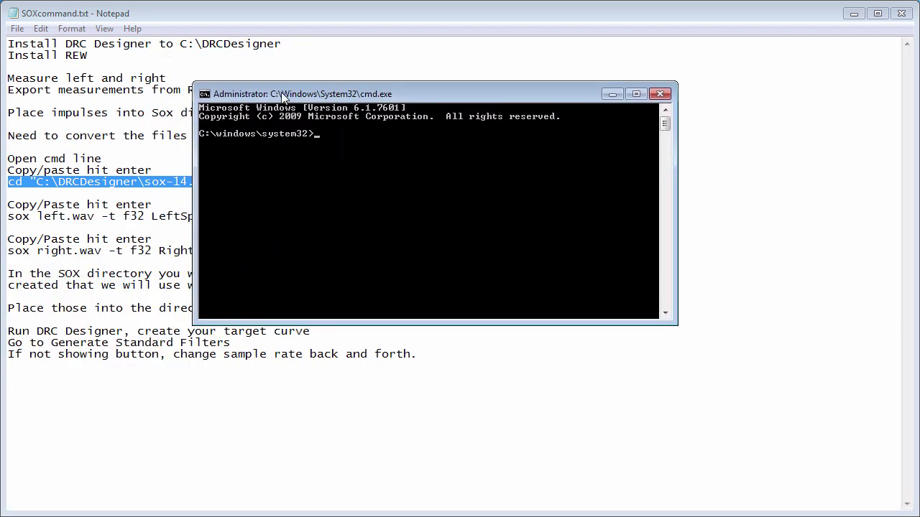
drag(282, 94, 340, 101)
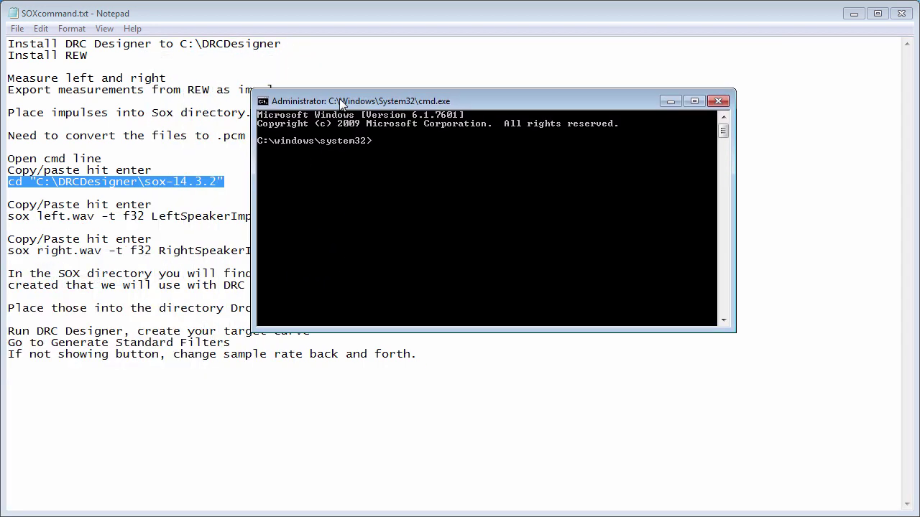
right_click(383, 140)
click(413, 186)
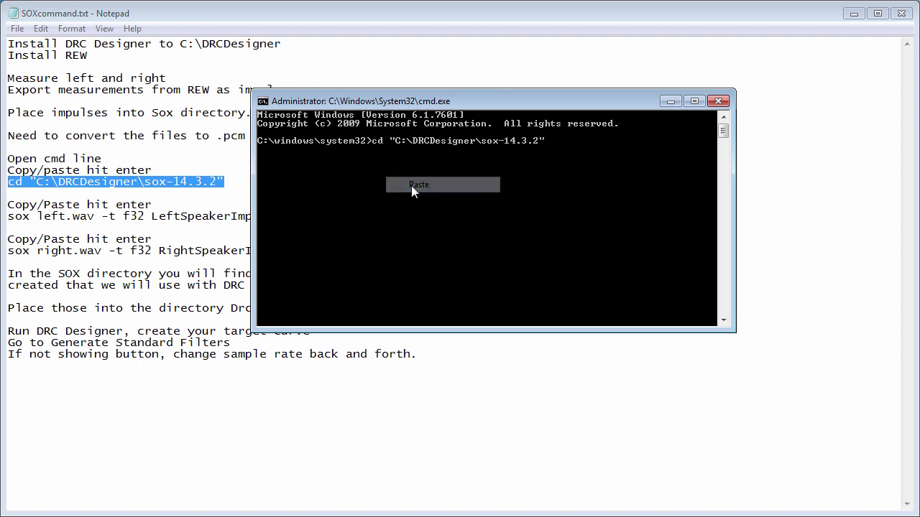
key(Return)
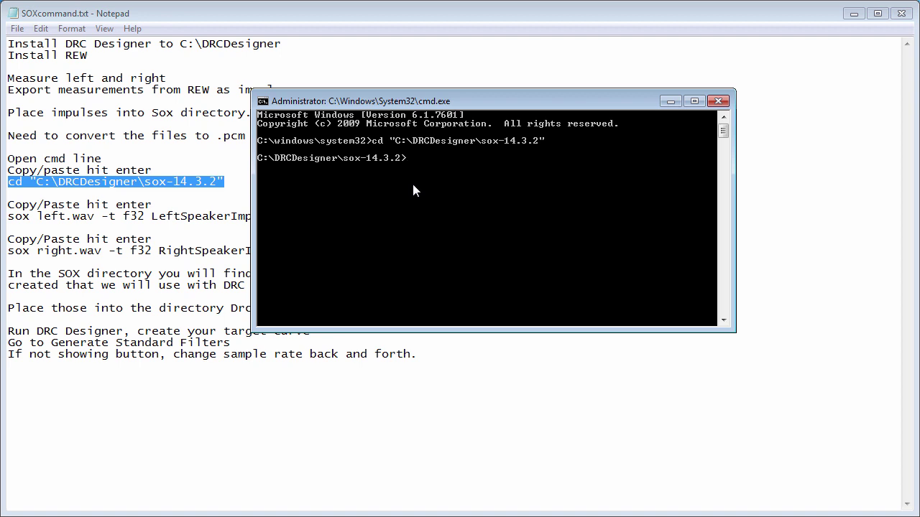
Step: Copy the left-channel sox line from SOXcommand.txt and run it in the command prompt to convert left.wav to LeftSpeakerImpulseResponse48000.pcm
click(185, 207)
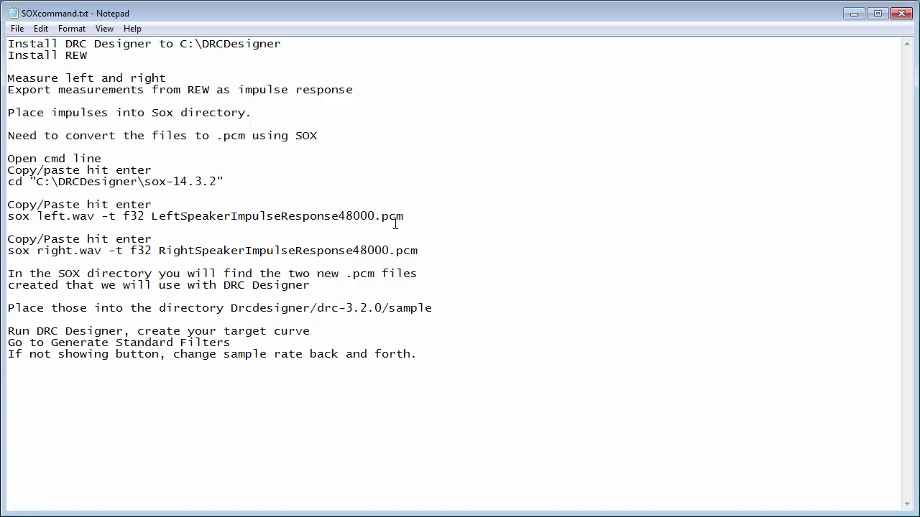
drag(407, 219, 5, 217)
right_click(21, 221)
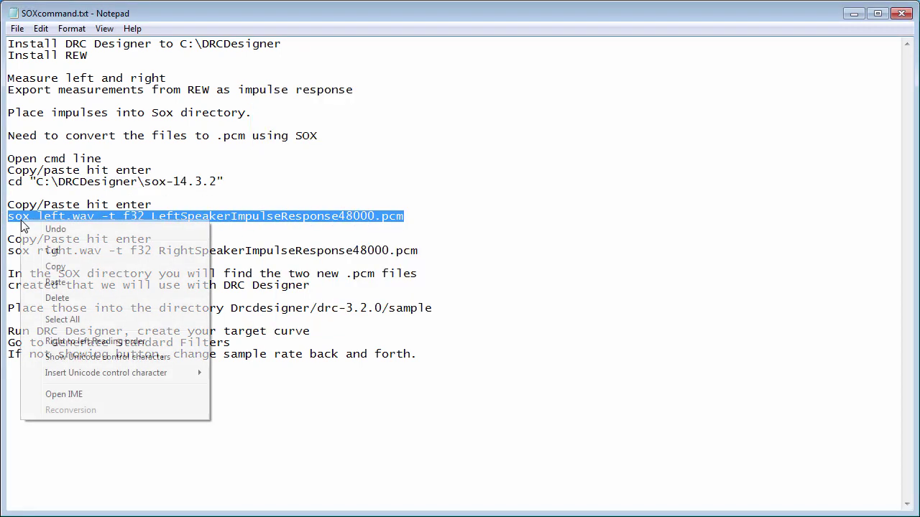
click(56, 267)
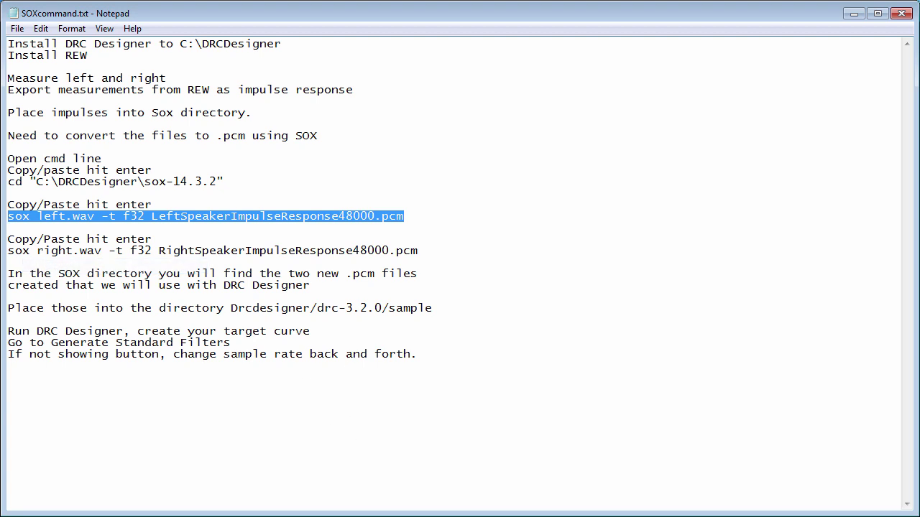
key(alt+Tab)
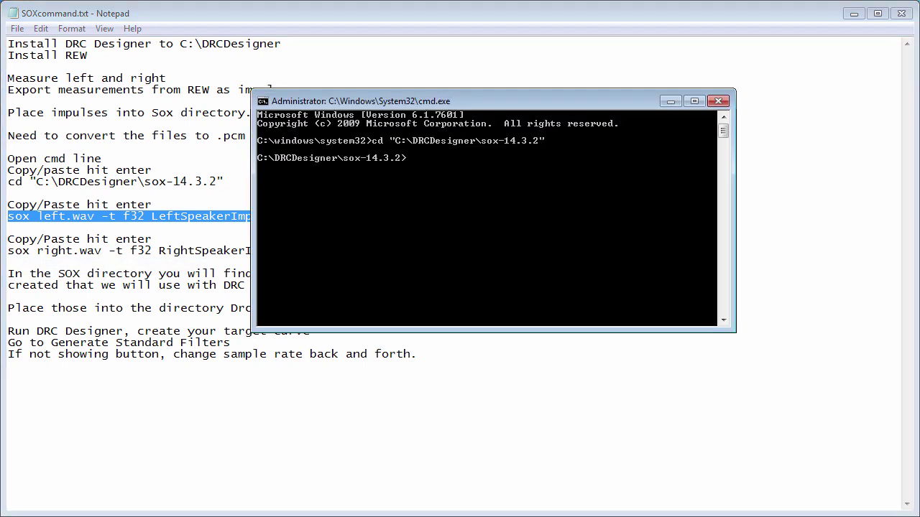
right_click(429, 187)
click(455, 234)
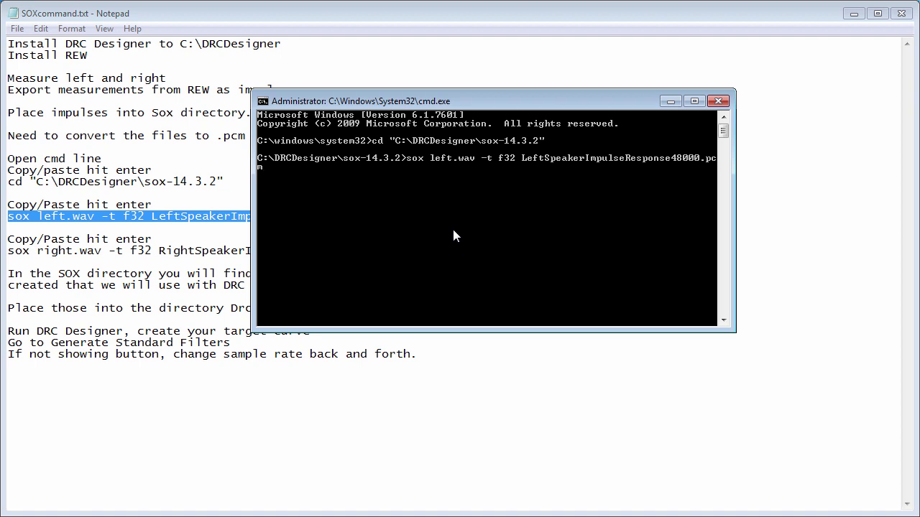
key(Return)
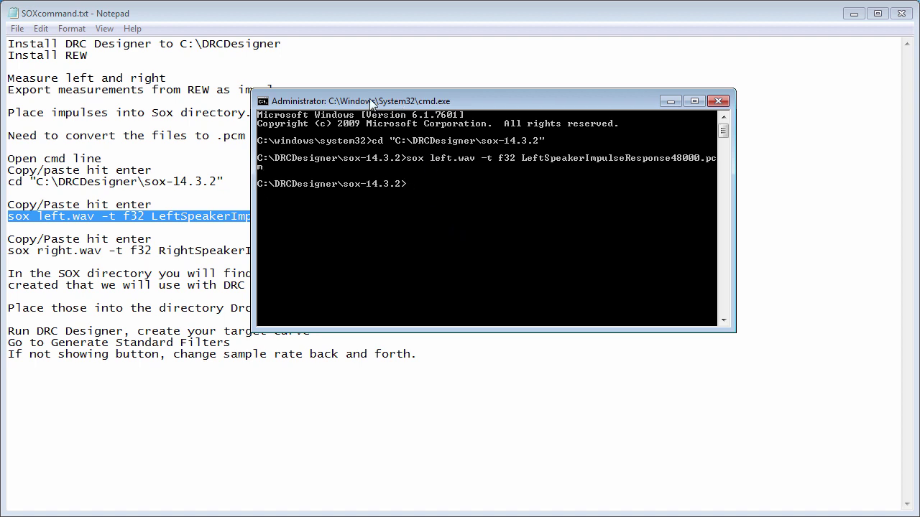
Step: Copy the right-channel sox line from SOXcommand.txt and run it in the command prompt to convert right.wav to RightSpeakerImpulseResponse48000.pcm
click(108, 250)
drag(421, 251, 46, 251)
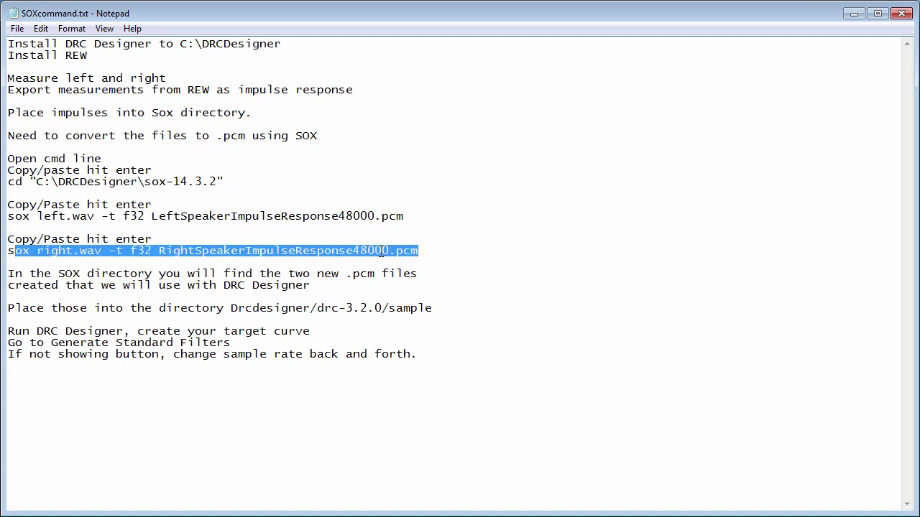
click(419, 251)
drag(419, 250, 5, 251)
right_click(32, 250)
click(58, 294)
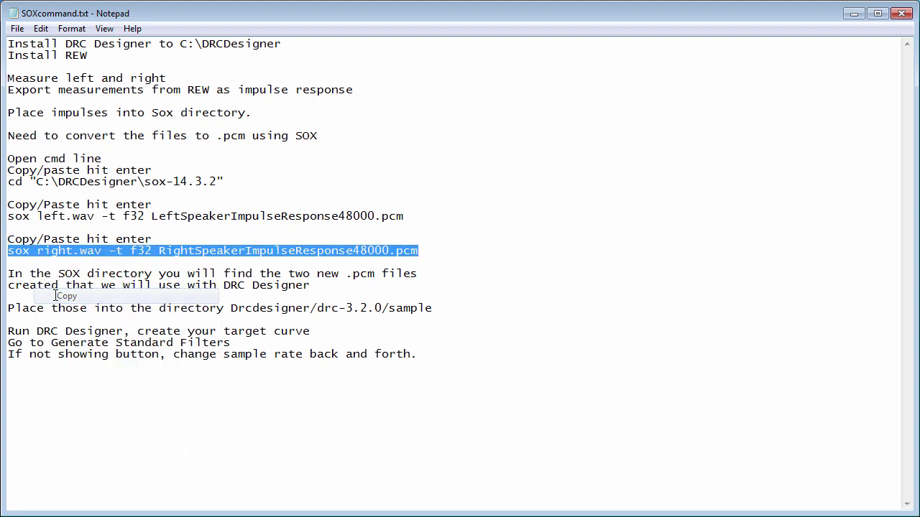
key(alt+Tab)
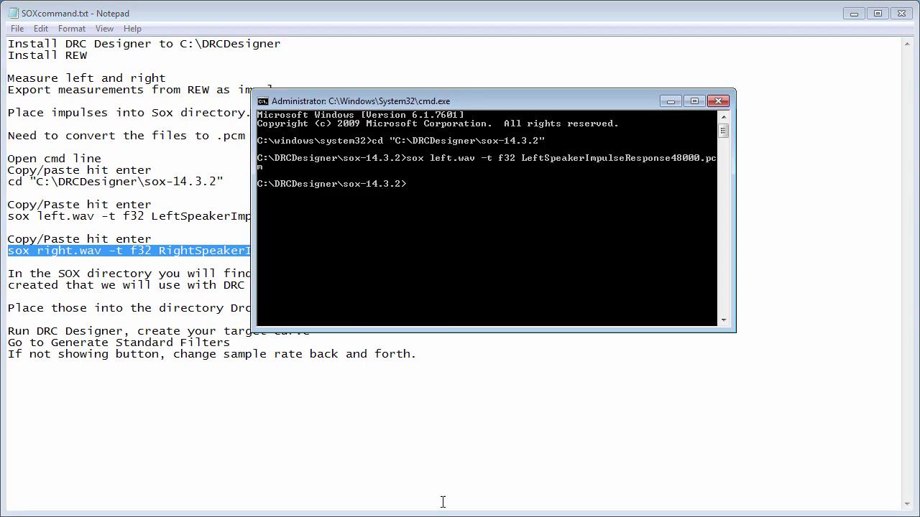
right_click(437, 184)
click(455, 228)
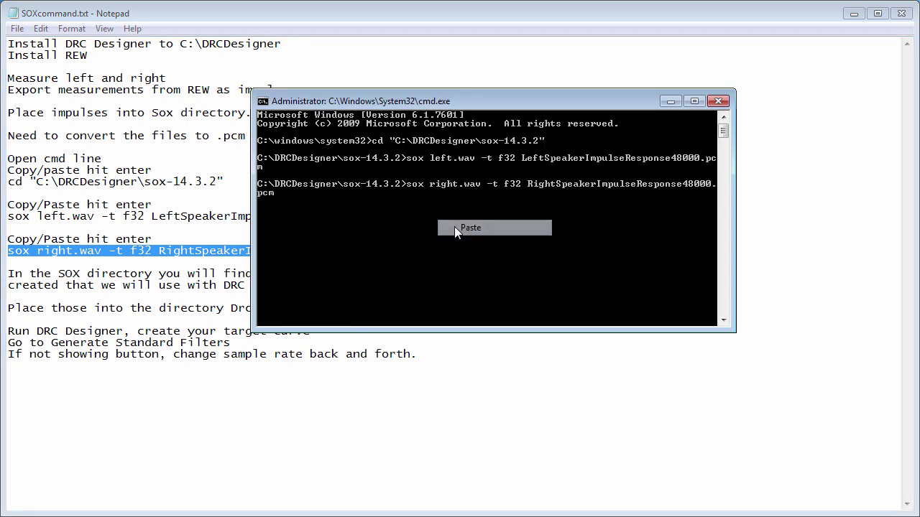
key(Return)
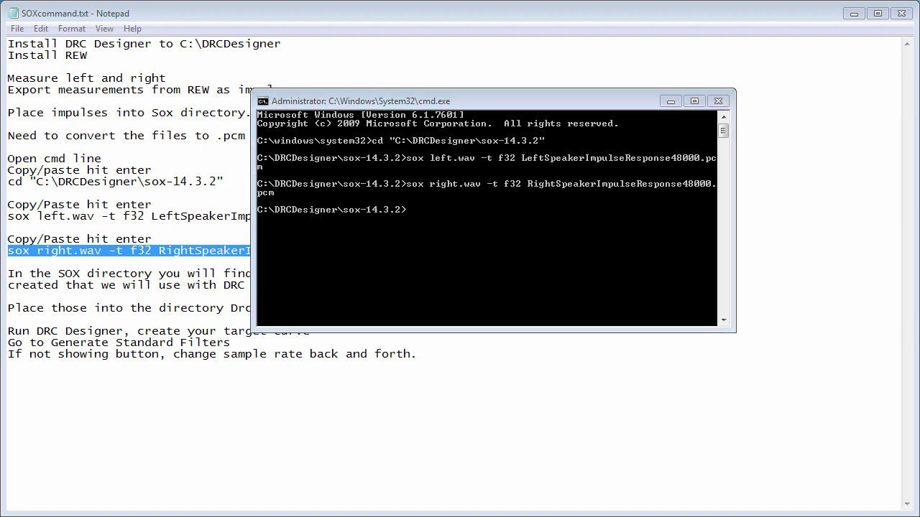
Step: Switch to the sox-14.3.2 folder in Windows Explorer and delete RightSpeakerImpulseResponse48000.pcm
key(alt+Tab)
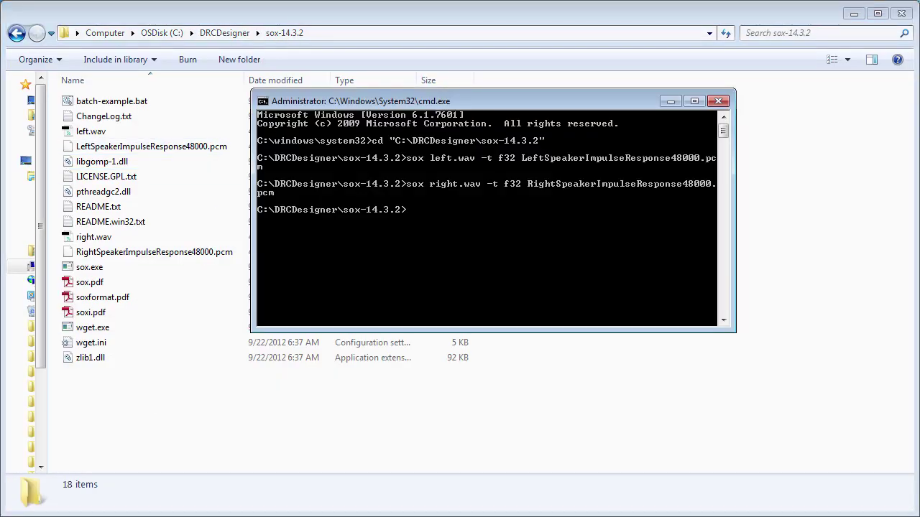
click(126, 254)
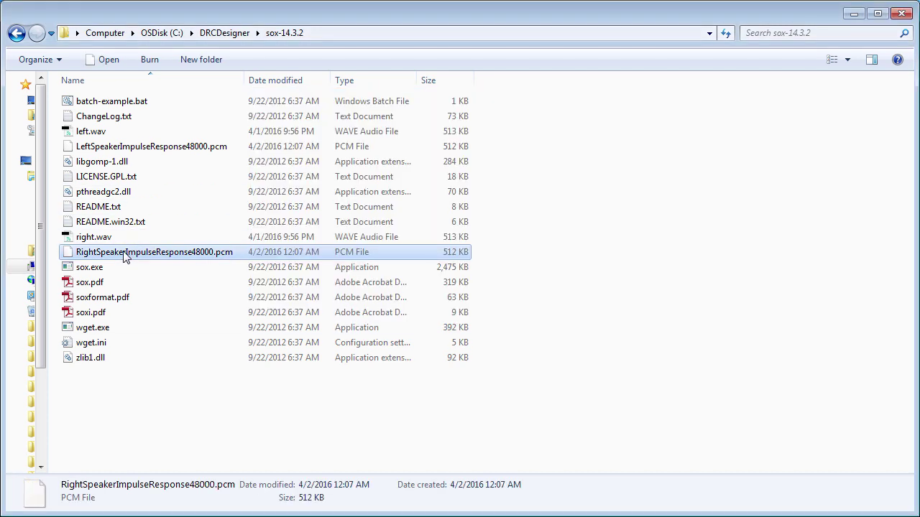
right_click(124, 255)
click(189, 505)
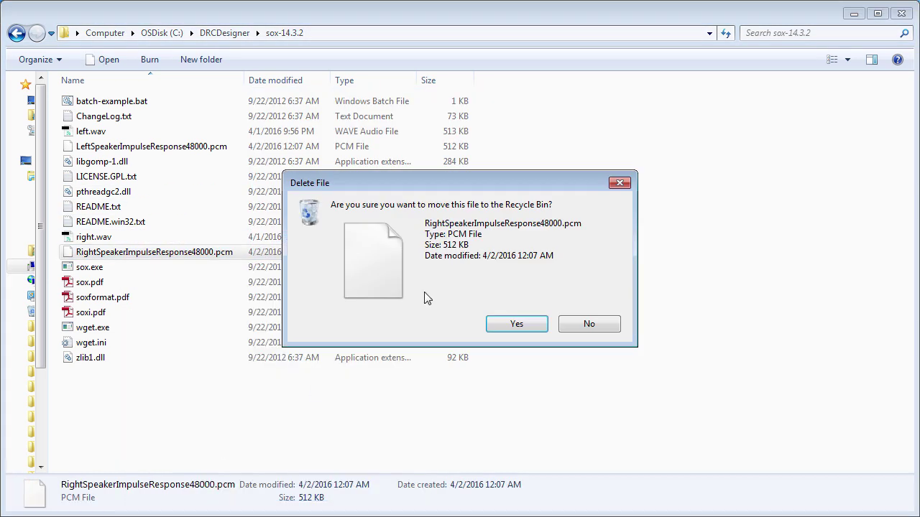
click(515, 322)
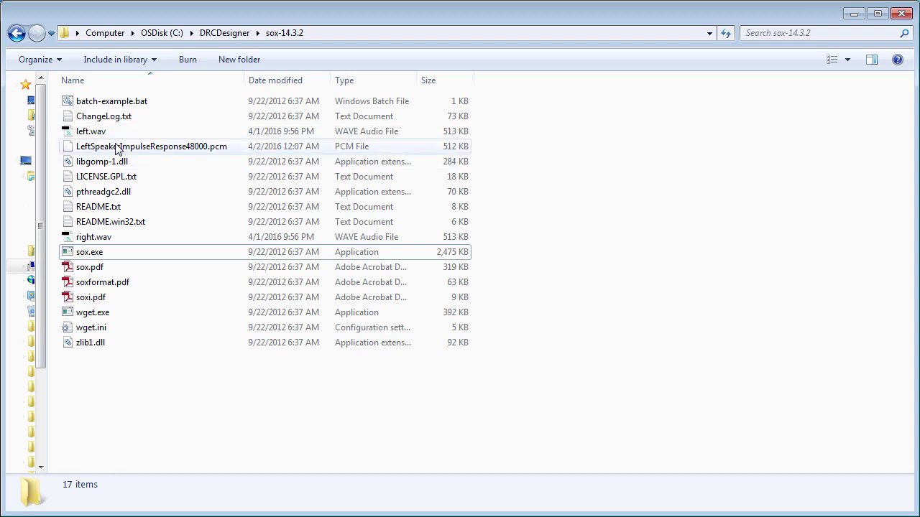
click(117, 147)
click(105, 239)
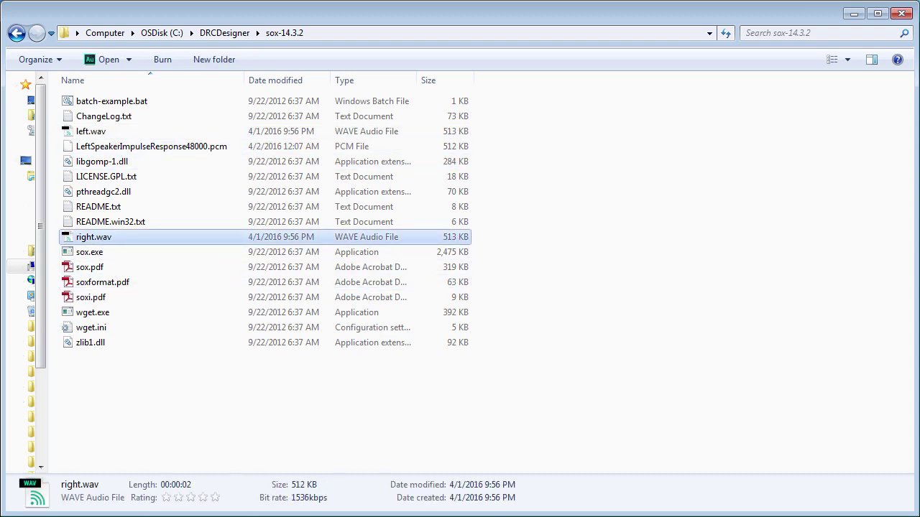
Step: Run the copied right.wav conversion again in the command prompt to recreate RightSpeakerImpulseResponse48000.pcm, and close the prompt
key(alt+Tab)
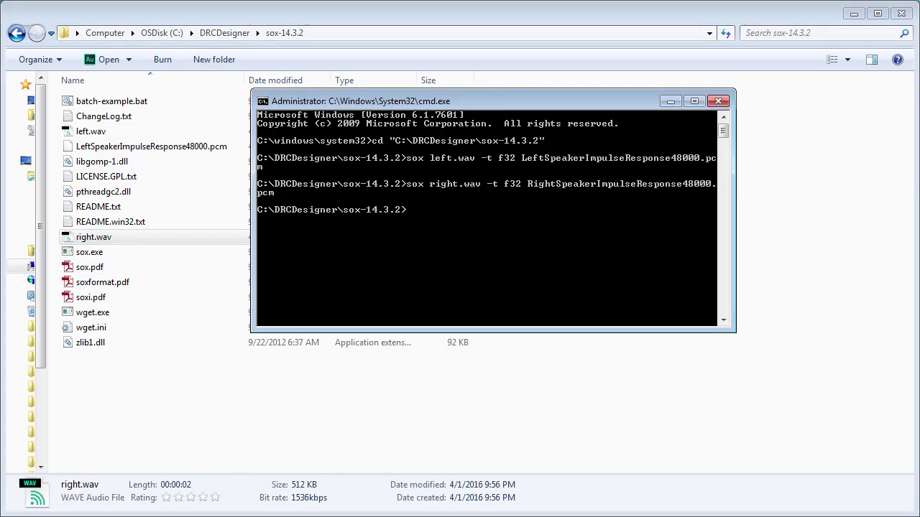
right_click(431, 210)
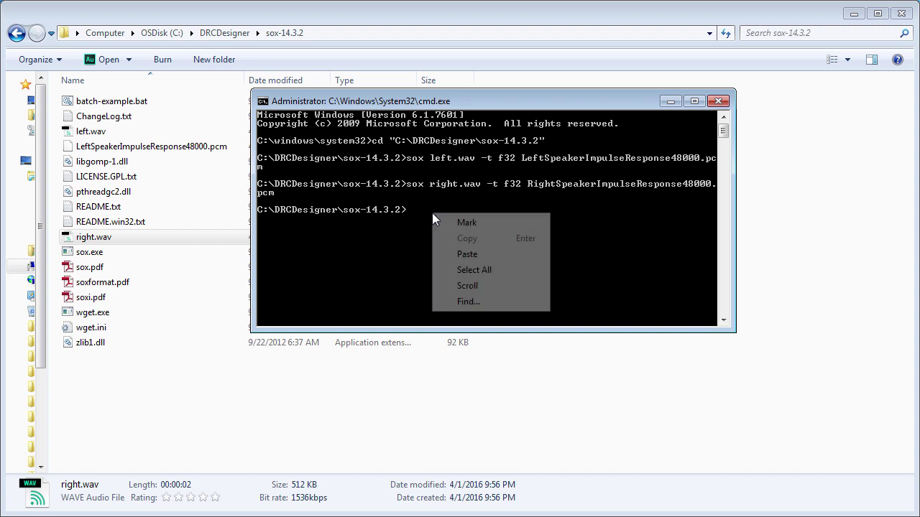
click(458, 253)
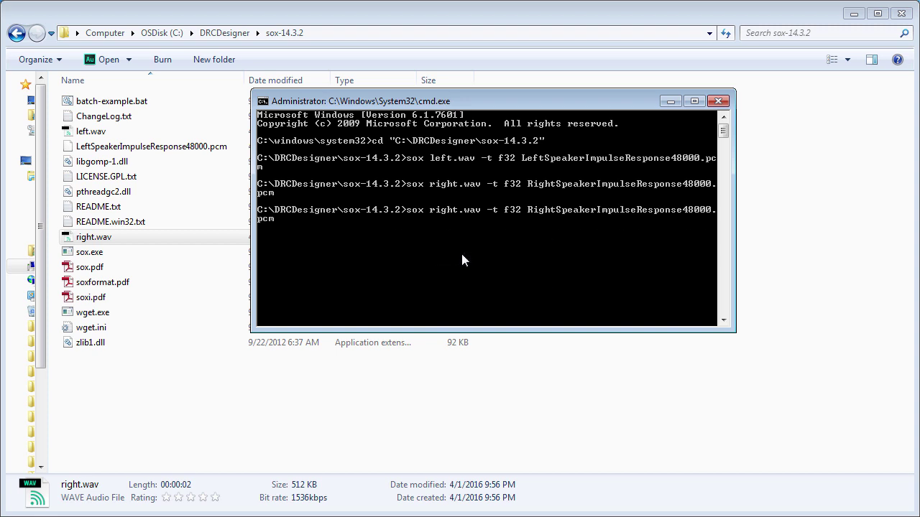
key(Return)
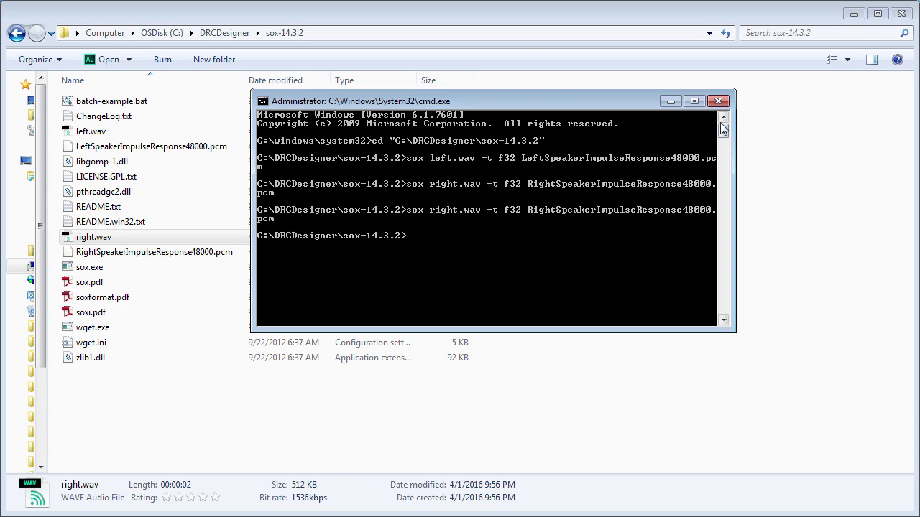
click(719, 102)
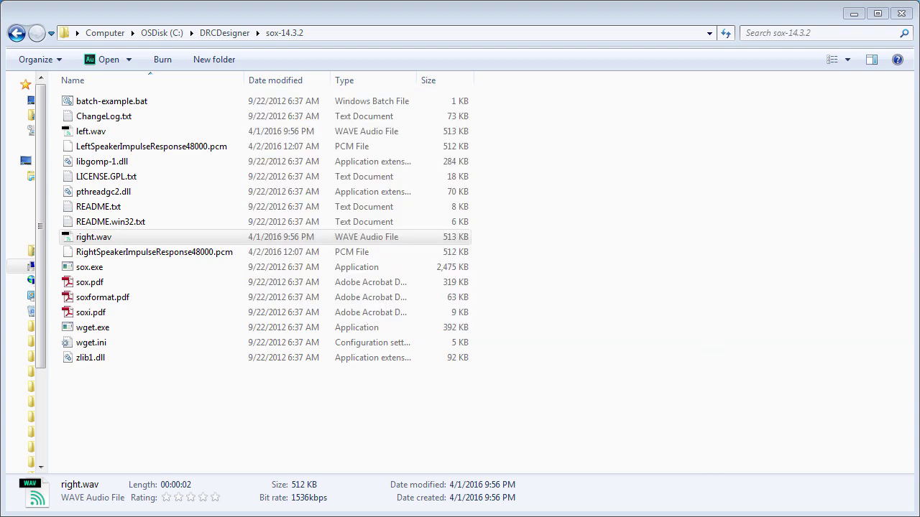
Step: Check the destination directory in SOXcommand.txt and copy both new 48000 .pcm files from the sox-14.3.2 folder
key(alt+Tab)
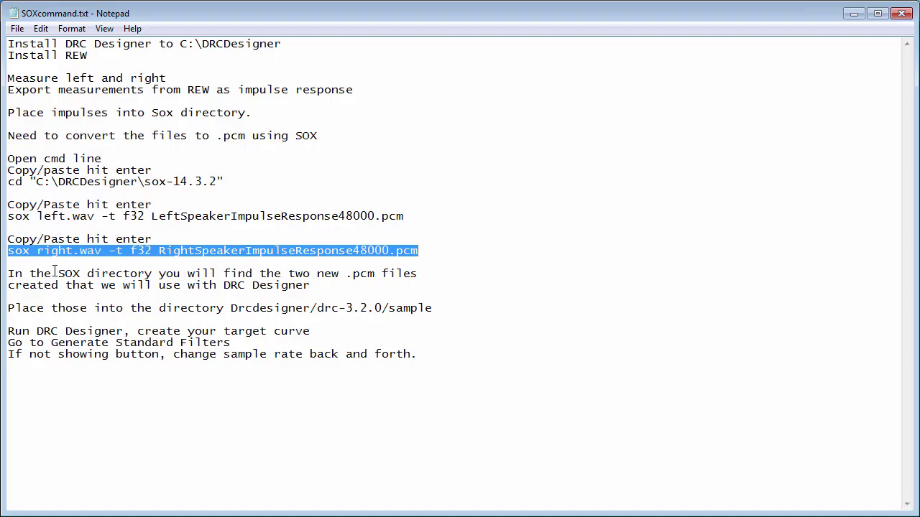
drag(188, 16, 479, 26)
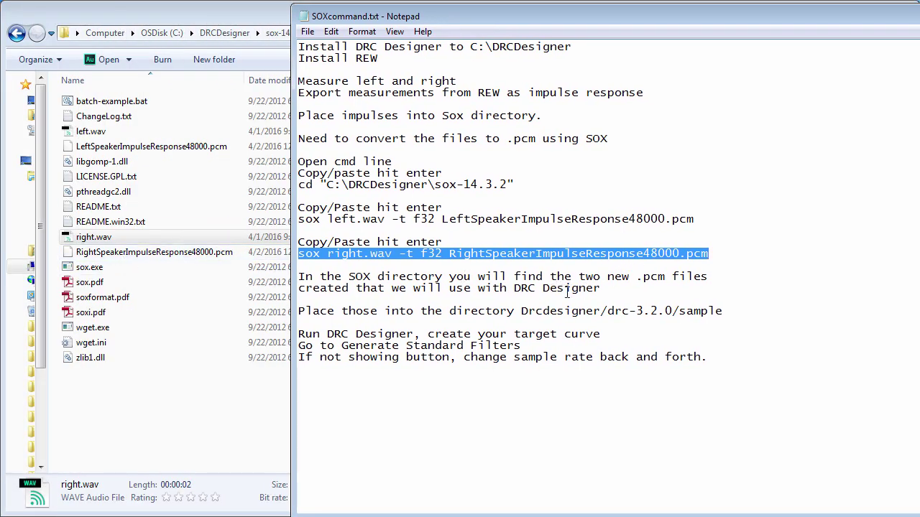
click(611, 312)
drag(612, 312, 686, 312)
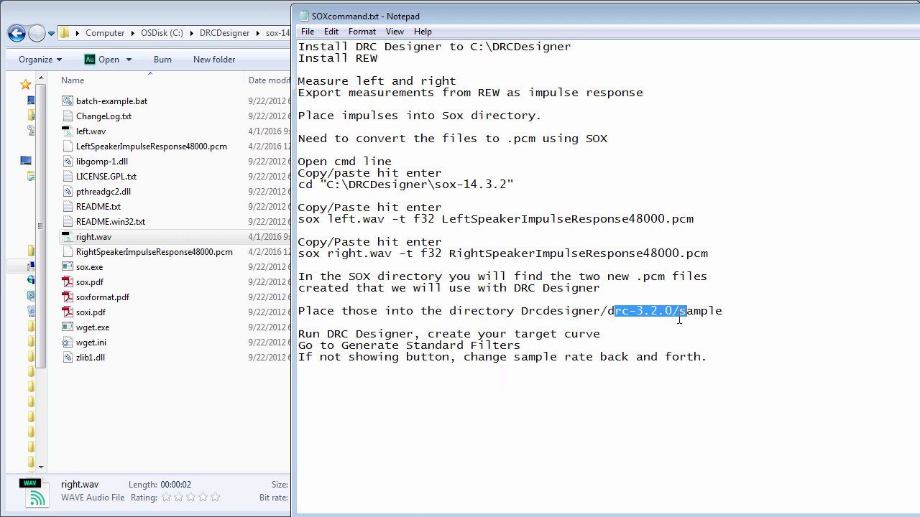
click(159, 258)
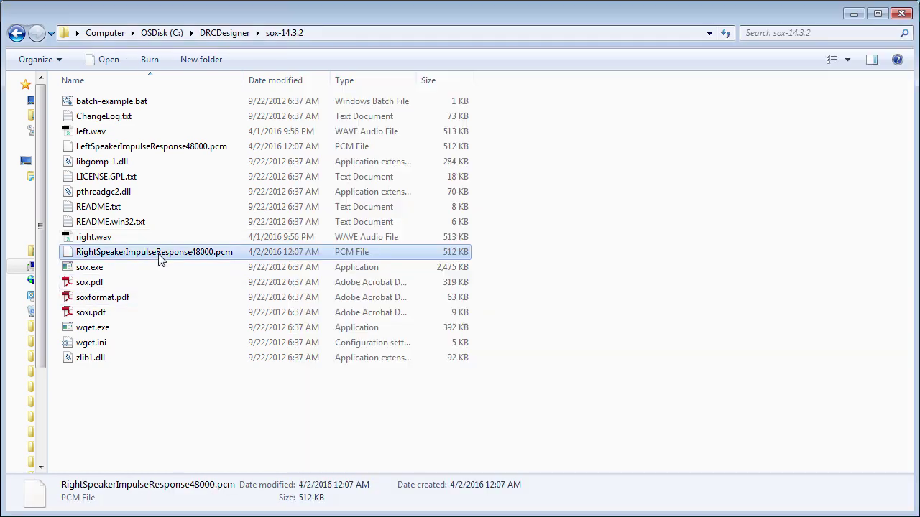
ctrl+click(158, 153)
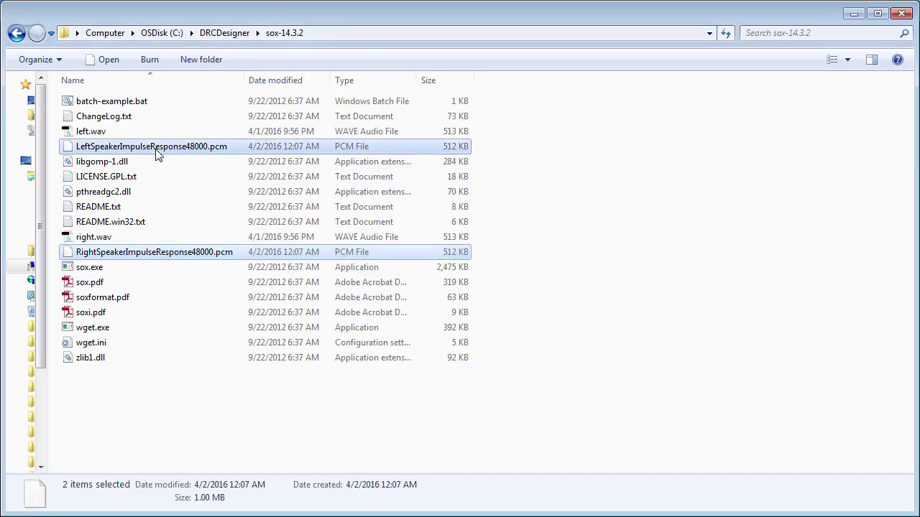
right_click(158, 153)
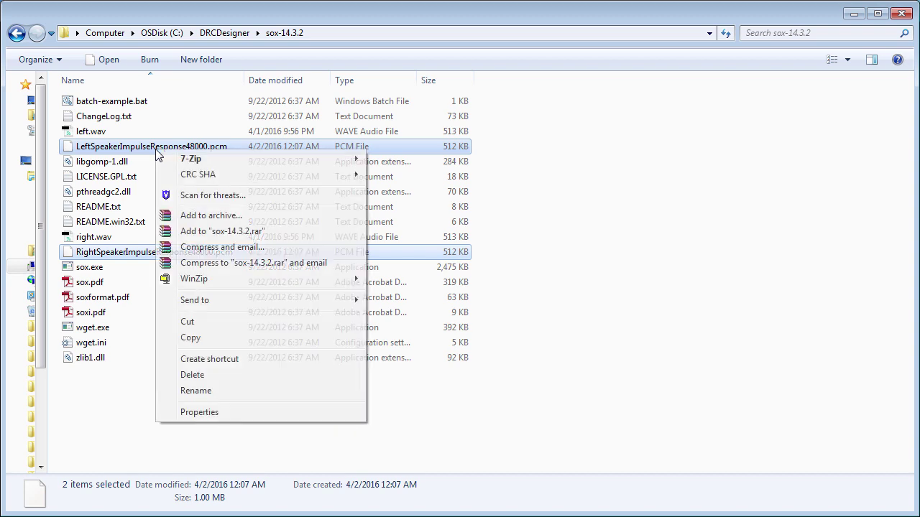
click(199, 344)
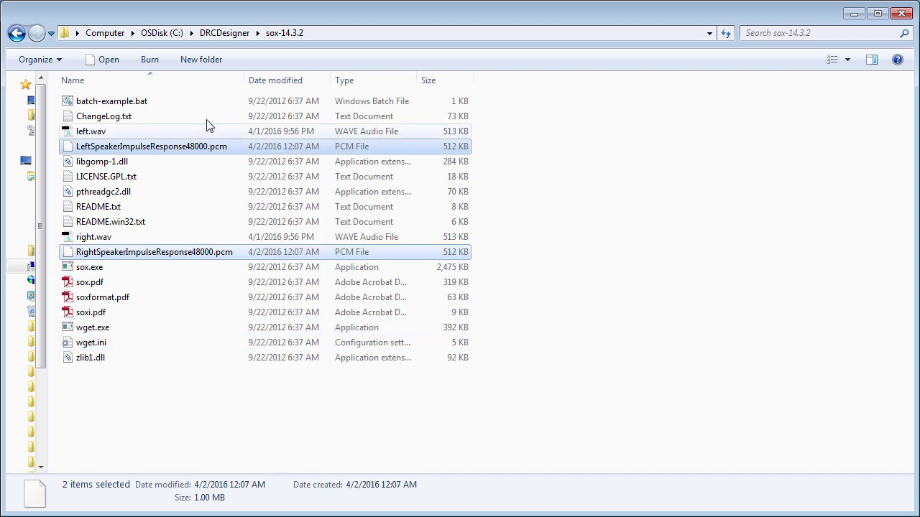
Step: Go to the DRCDesigner/drc-3.2.0/sample folder and delete LeftSpeakerImpulseResponse44100.pcm and RightSpeakerImpulseResponse44100.pcm
click(226, 37)
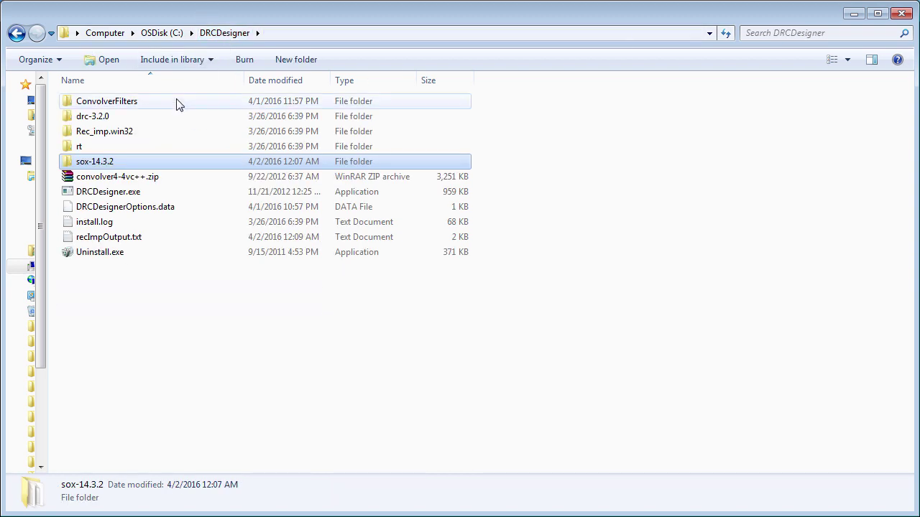
click(101, 121)
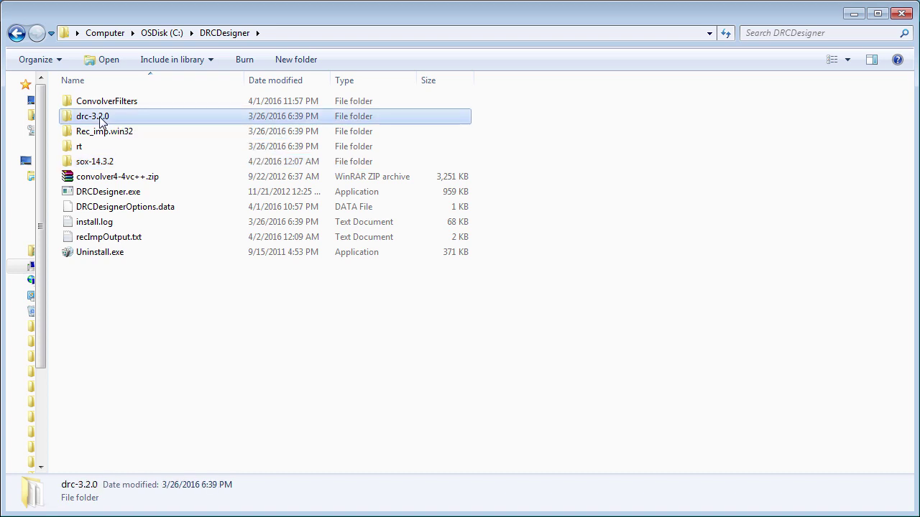
double_click(101, 120)
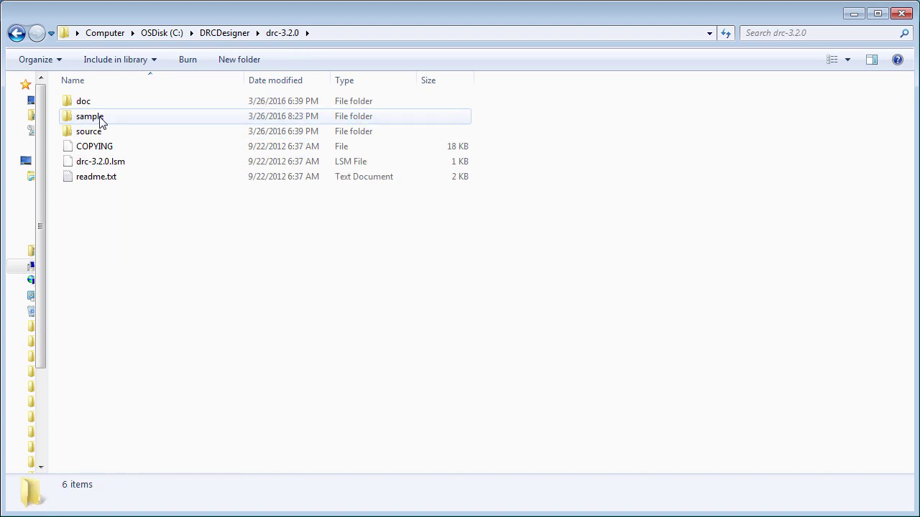
double_click(101, 121)
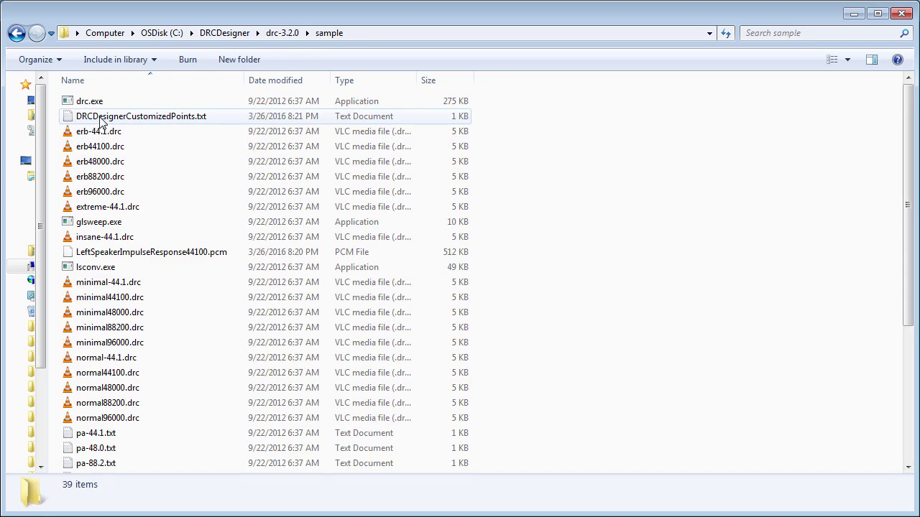
click(152, 253)
scroll(158, 288, down, 3)
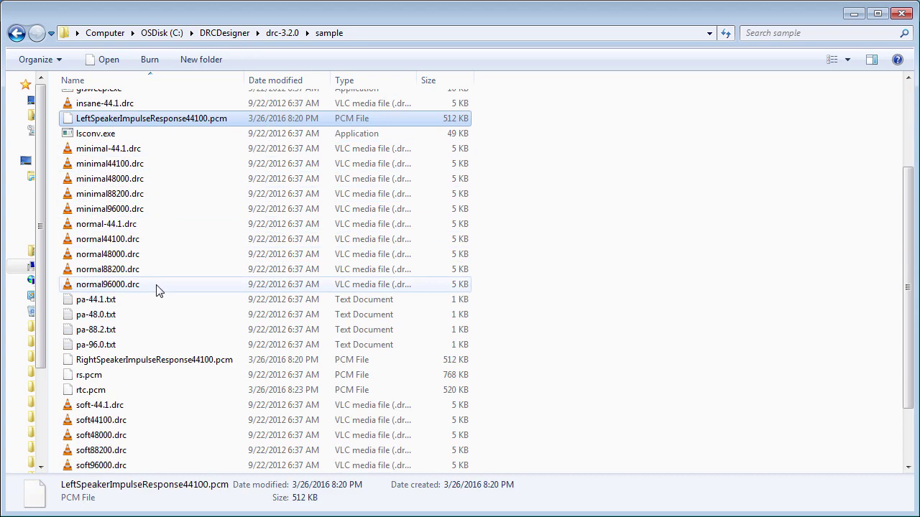
scroll(157, 302, down, 1)
ctrl+click(157, 316)
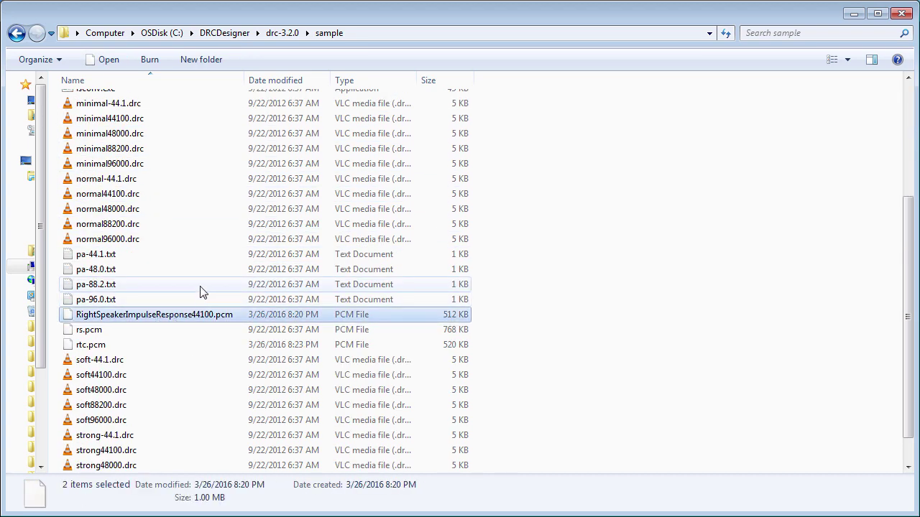
scroll(201, 291, up, 2)
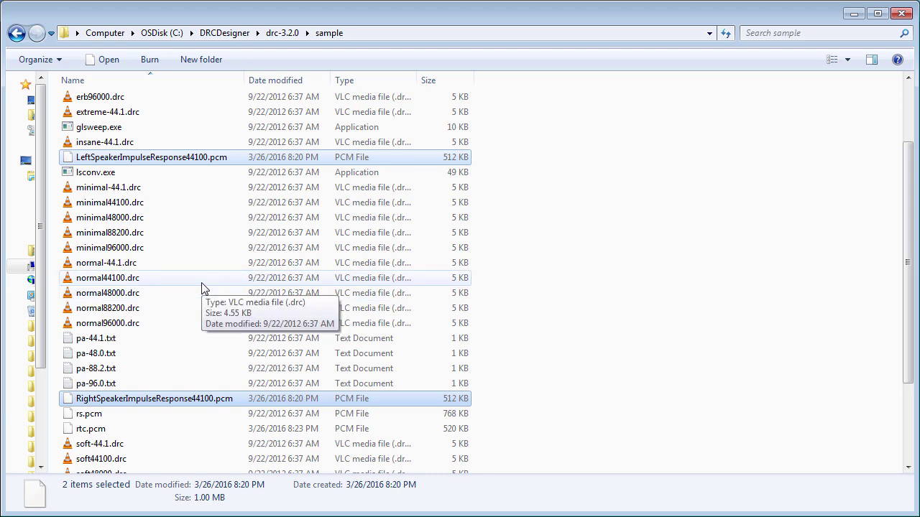
key(Delete)
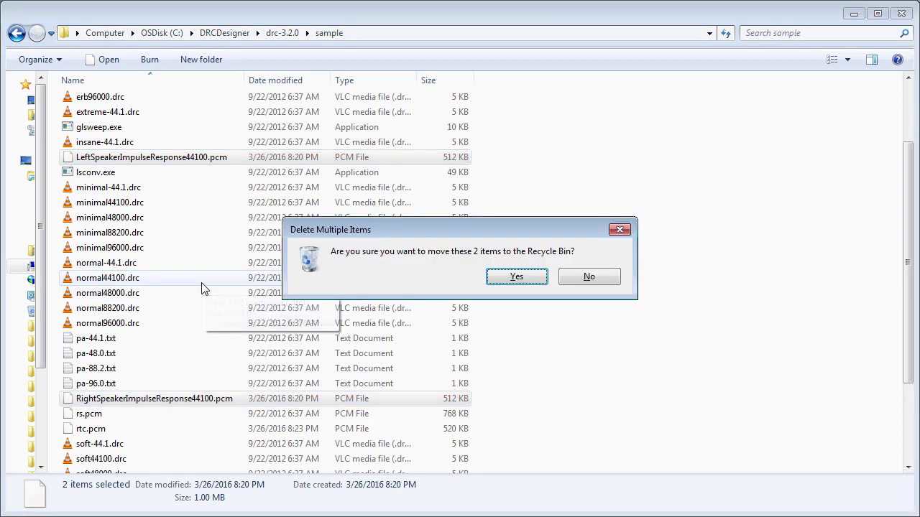
click(504, 284)
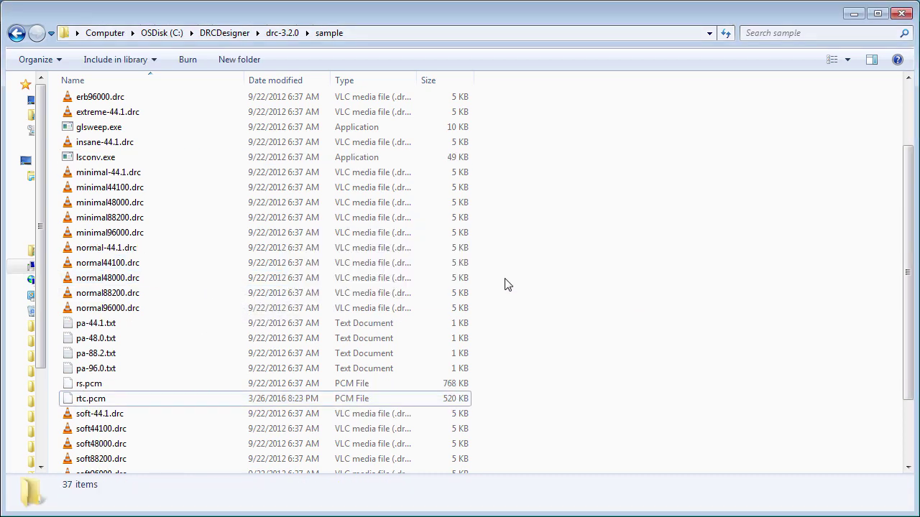
Step: Paste the copied left and right 48000 .pcm impulse response files into the sample folder
right_click(552, 281)
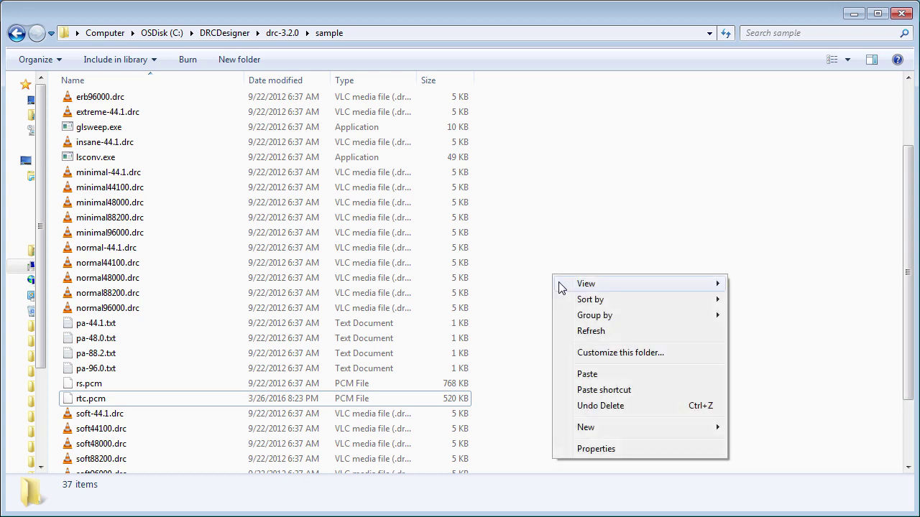
click(594, 374)
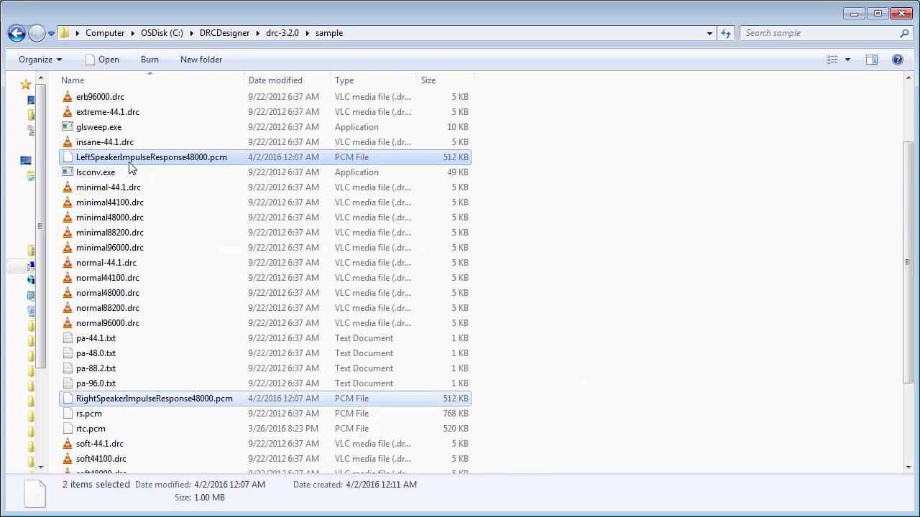
scroll(173, 170, up, 2)
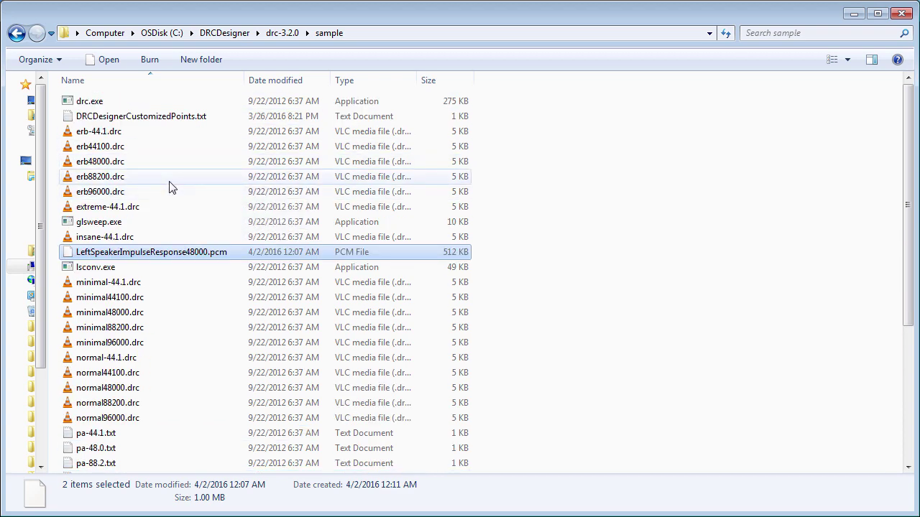
Step: Switch to Digital Room Correction Designer, preview the B&K, B&K2 and B&K3 target curves, and load the Flat target
key(alt+Tab)
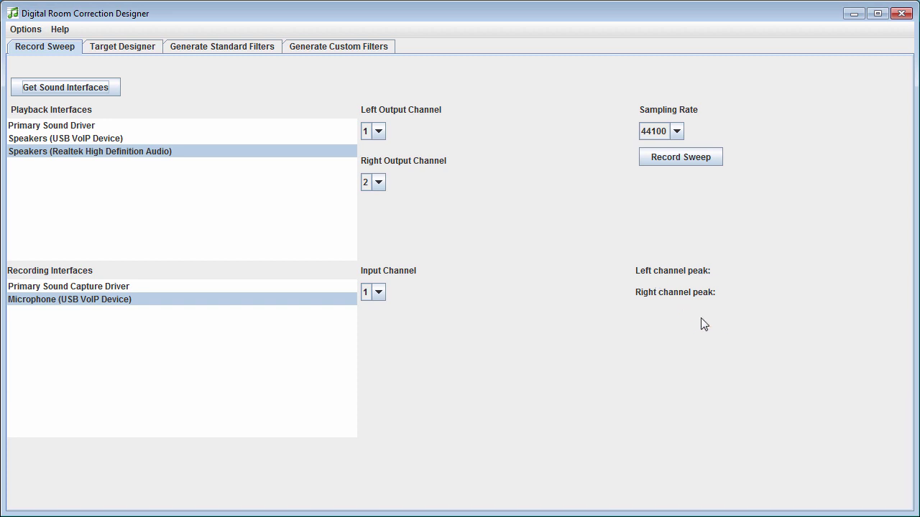
click(152, 51)
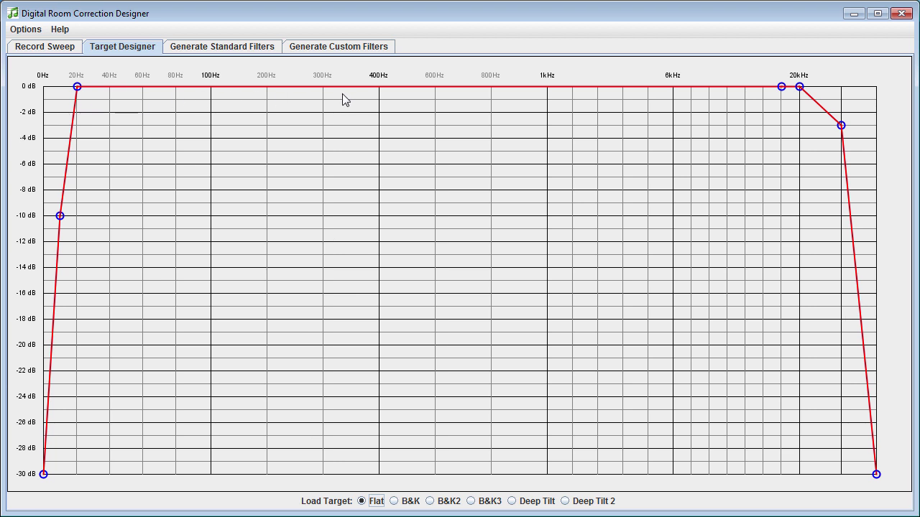
click(394, 501)
click(430, 502)
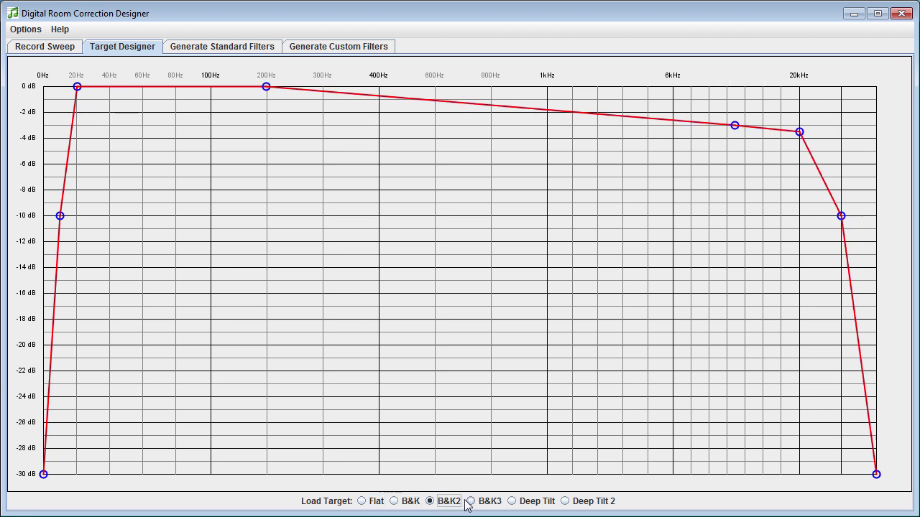
click(481, 503)
click(617, 151)
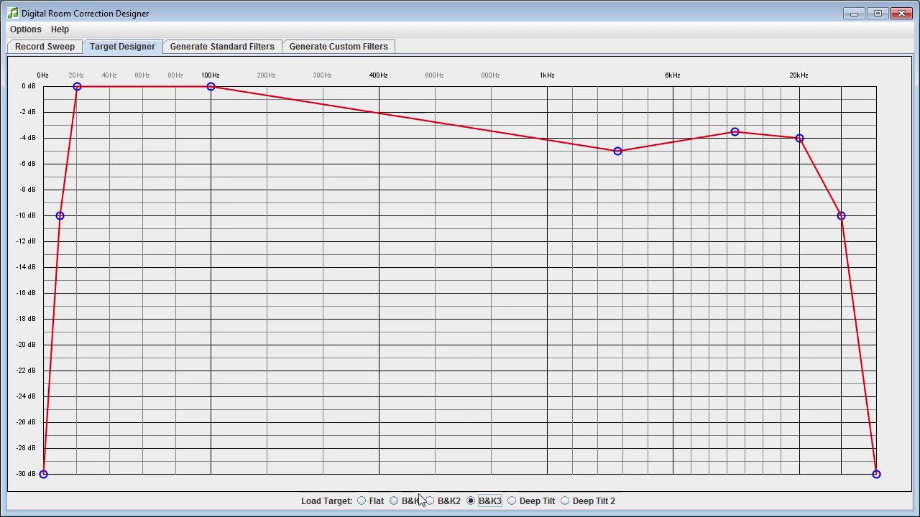
click(362, 501)
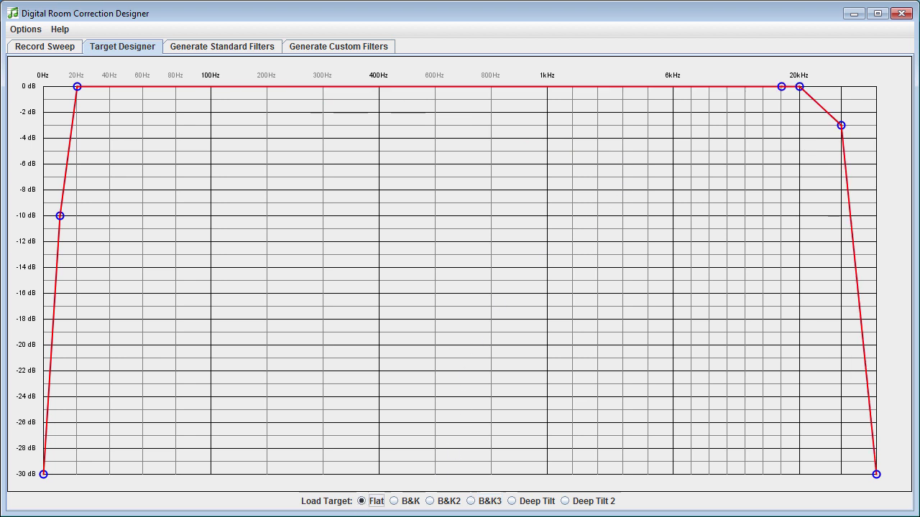
Step: Set the sampling rate for standard filter generation to 48000
click(192, 48)
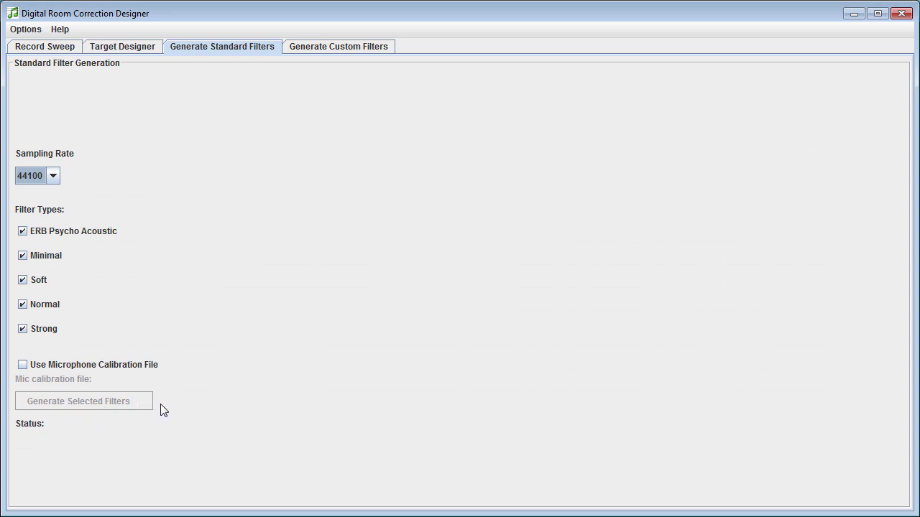
click(49, 176)
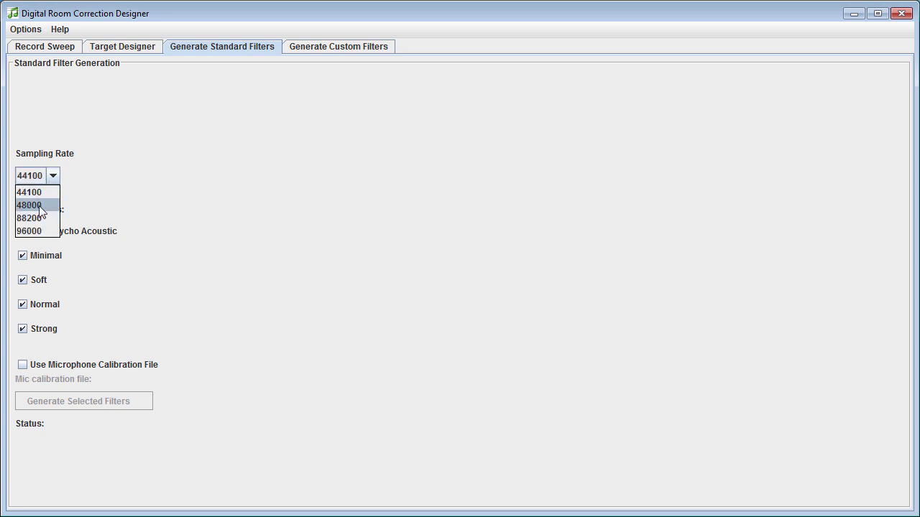
click(39, 206)
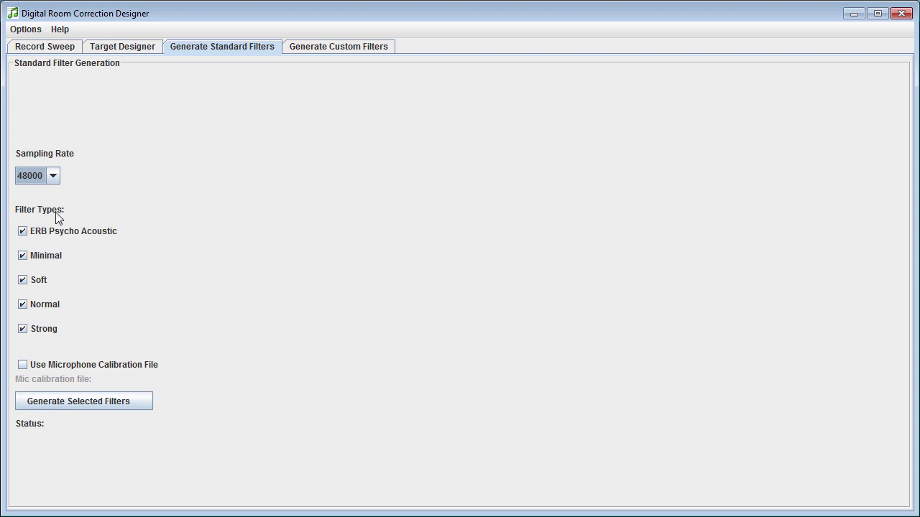
click(53, 177)
click(49, 191)
click(53, 175)
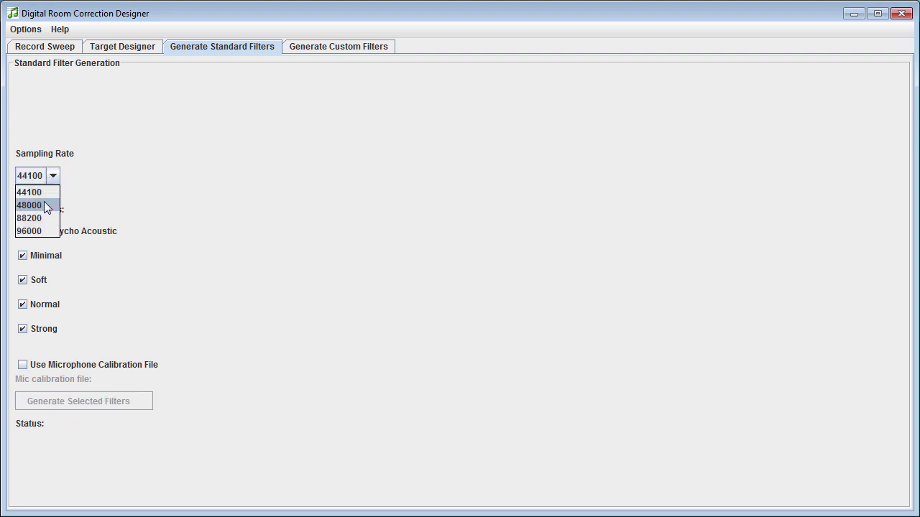
click(44, 204)
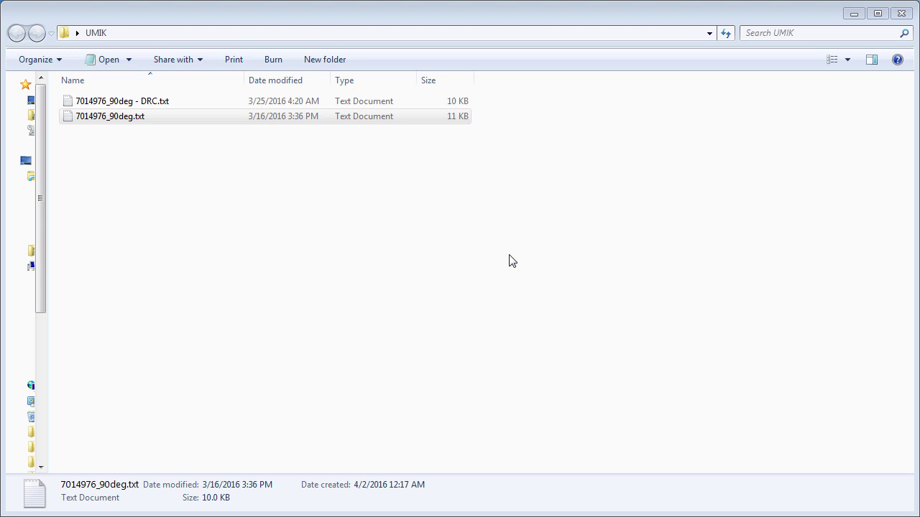
Step: Open the original calibration file 7014976_90deg.txt in the UMIK folder, examine its header and last lines, and close it
click(126, 125)
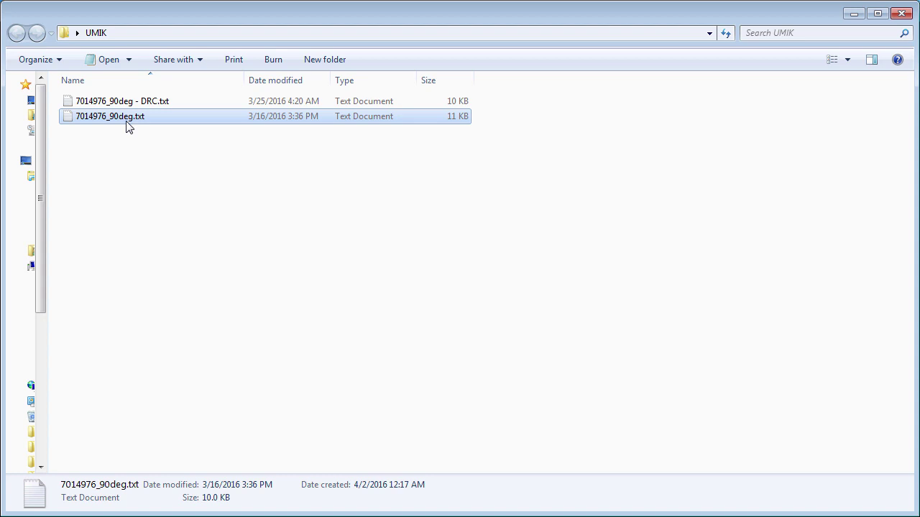
click(128, 127)
click(85, 153)
double_click(88, 122)
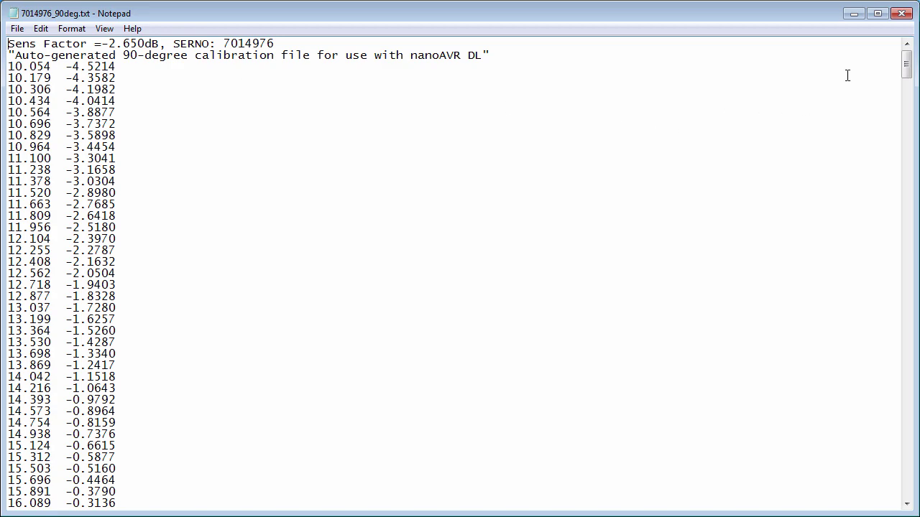
drag(906, 63, 906, 499)
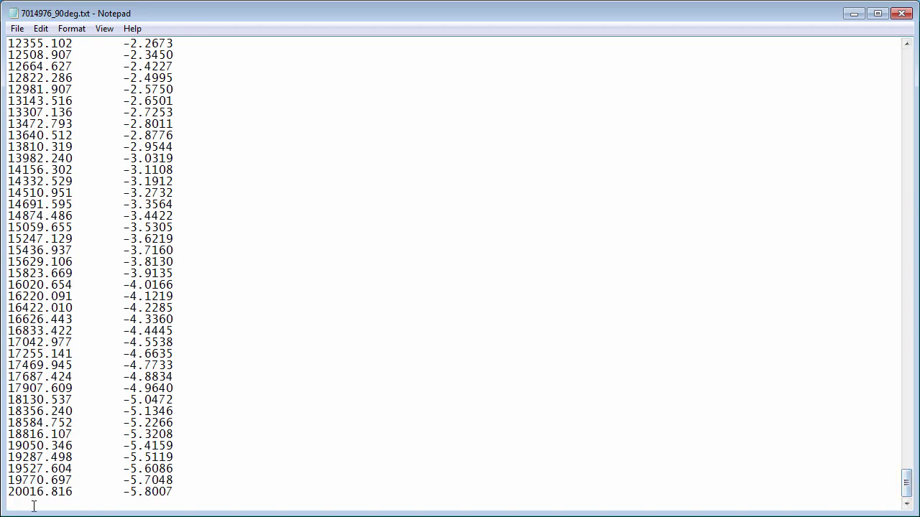
click(901, 13)
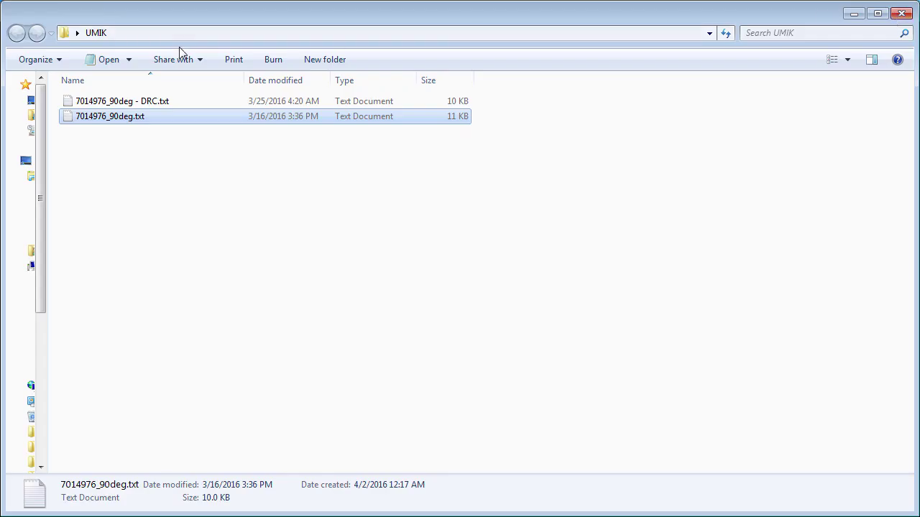
Step: Open 7014976_90deg - DRC.txt, compare its first and last lines with the original calibration file, and close it
double_click(147, 102)
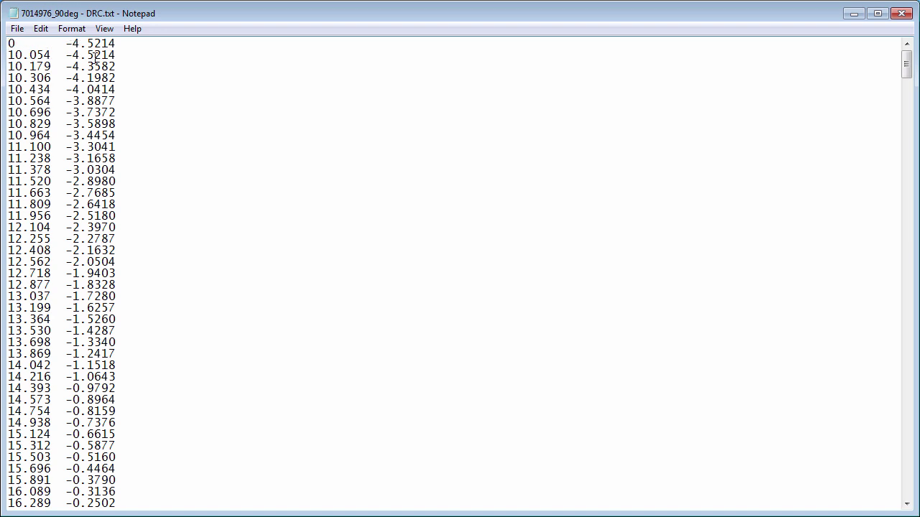
drag(910, 68, 908, 483)
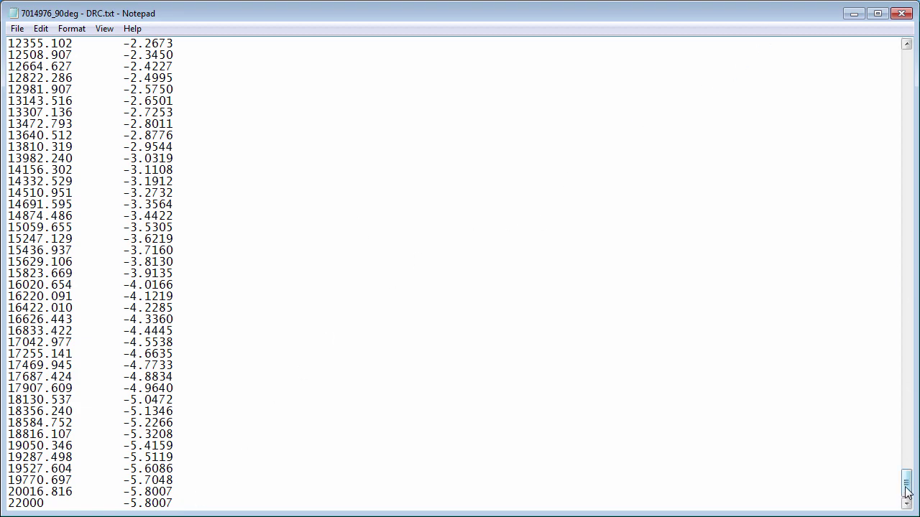
drag(906, 483, 906, 65)
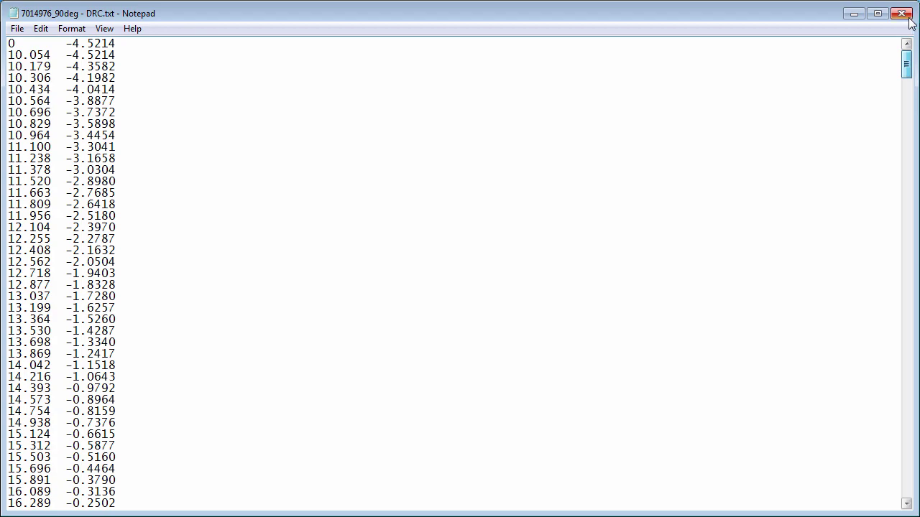
click(913, 4)
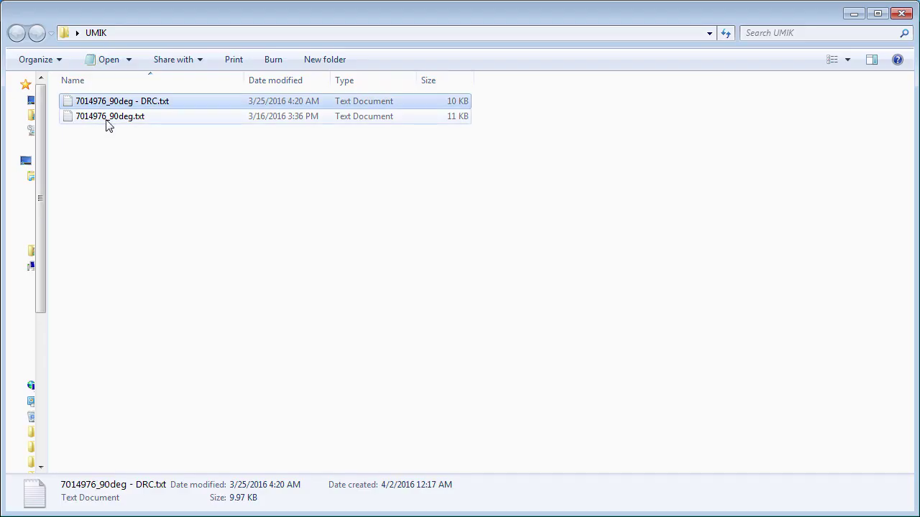
Step: Reopen 7014976_90deg - DRC.txt and examine the 0 Hz line, the 10.054 Hz line and the end of the file
double_click(110, 104)
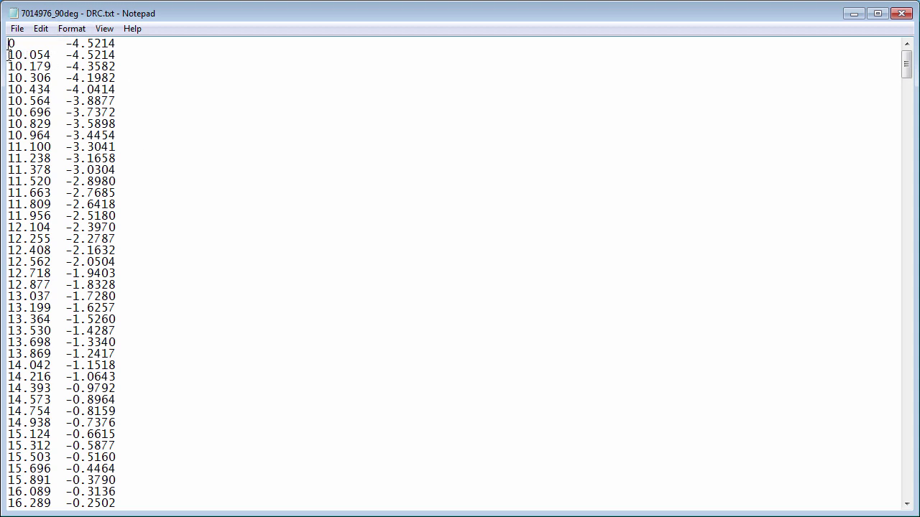
drag(8, 56, 110, 56)
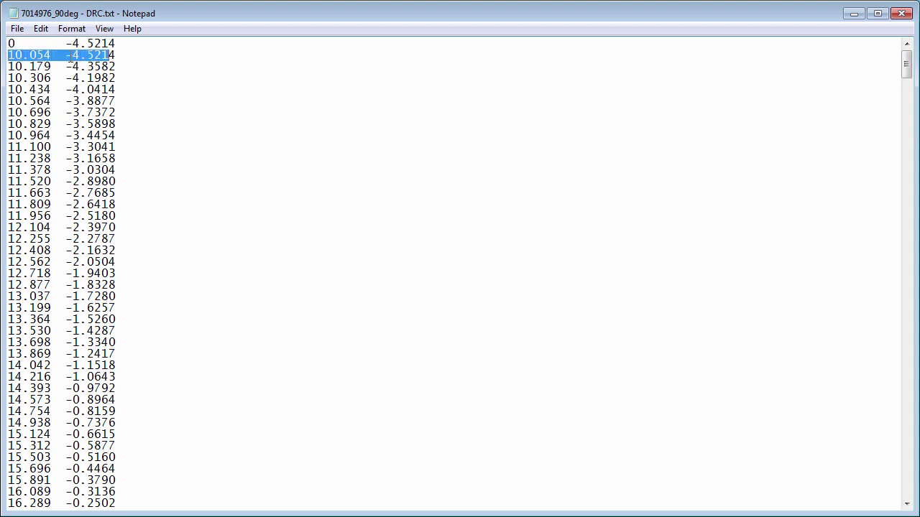
click(35, 44)
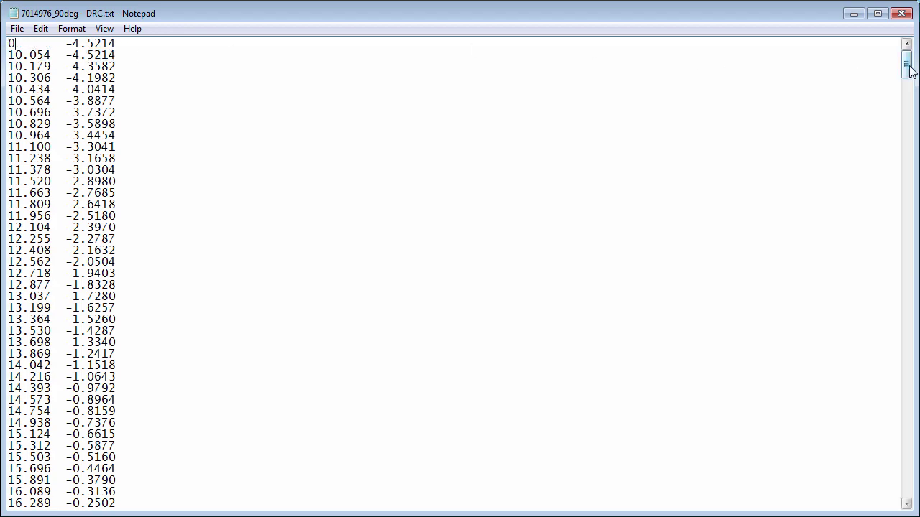
drag(906, 64, 907, 485)
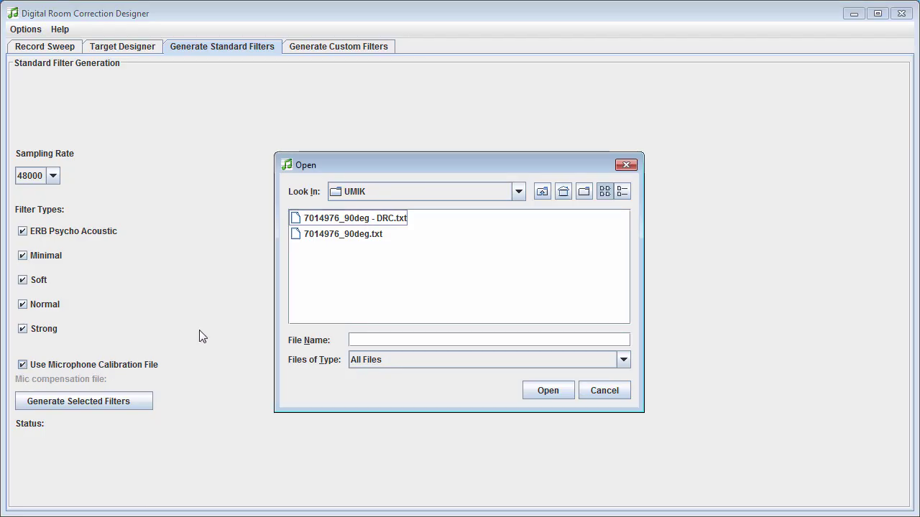
Step: Load 7014976_90deg - DRC.txt as the microphone calibration file and leave Strong as the only selected filter type
click(336, 219)
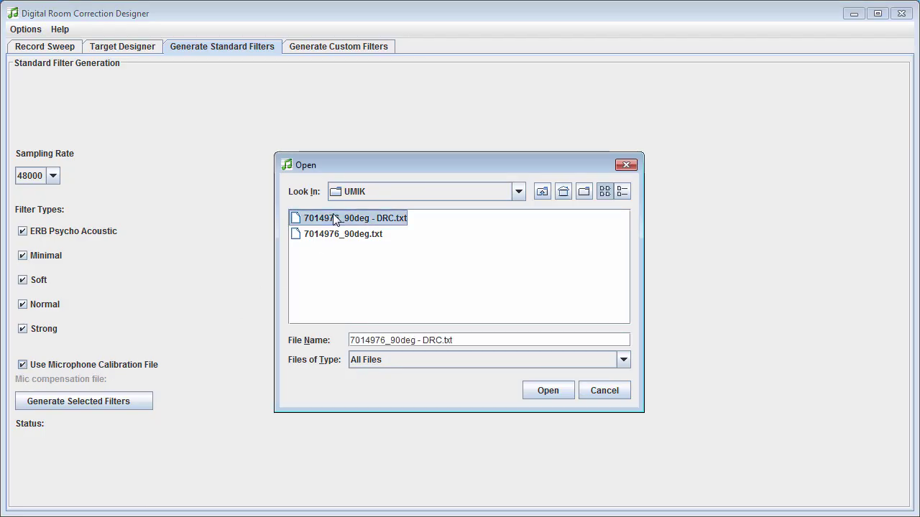
click(548, 392)
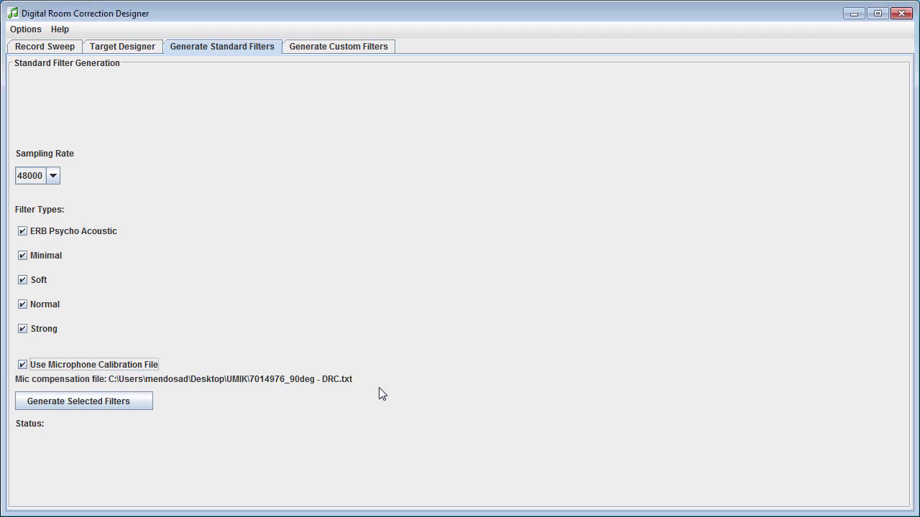
click(22, 232)
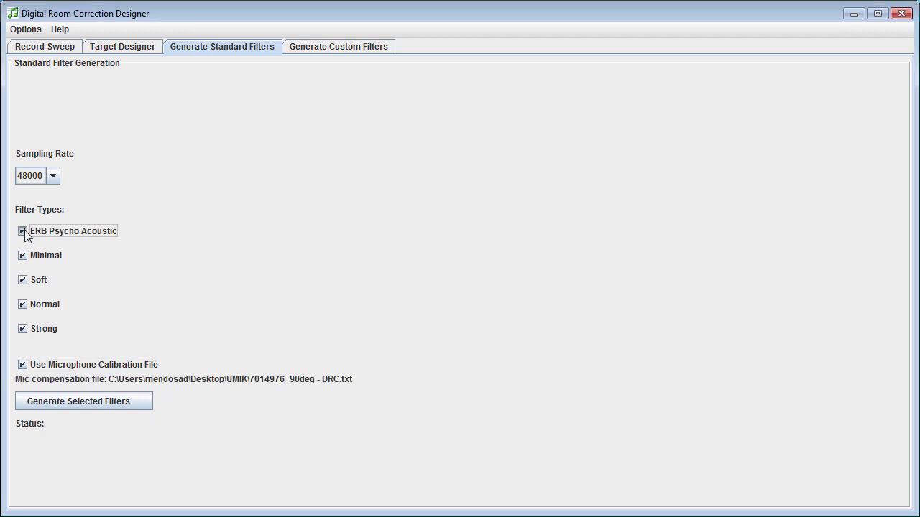
click(23, 257)
click(23, 281)
click(23, 305)
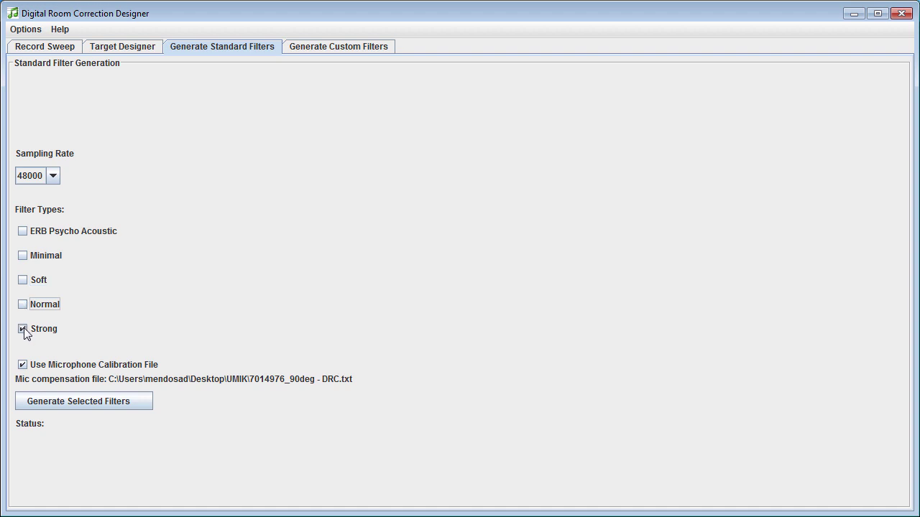
click(23, 329)
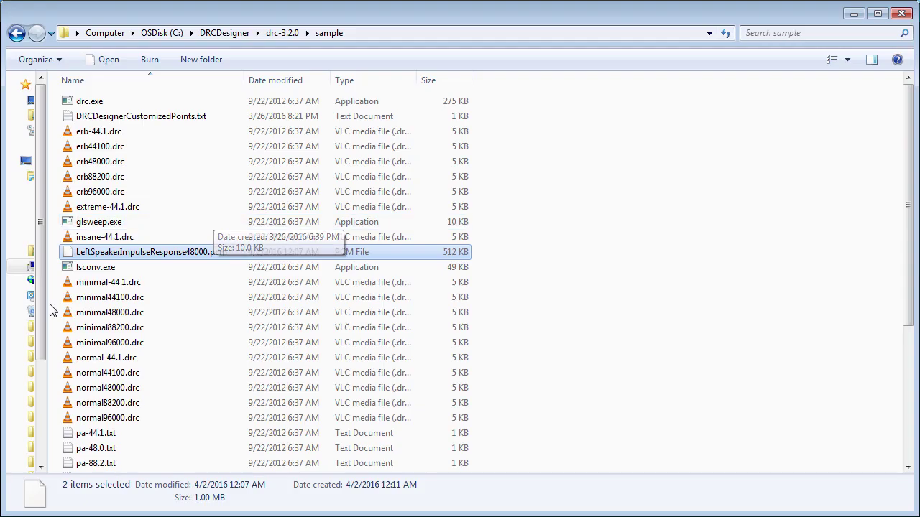
Step: Look inside the ConvolverFilters folder of DRCDesigner in the file explorer, and return to the parent folder
click(226, 32)
double_click(124, 106)
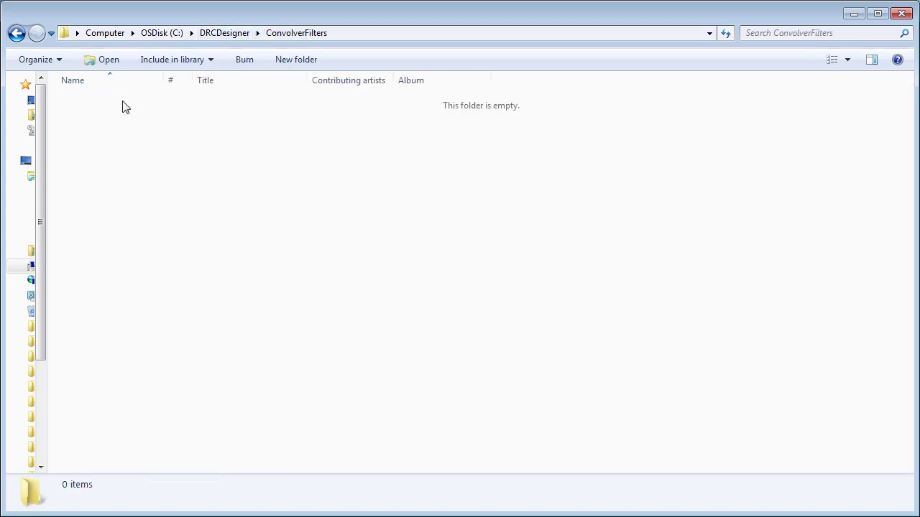
click(216, 33)
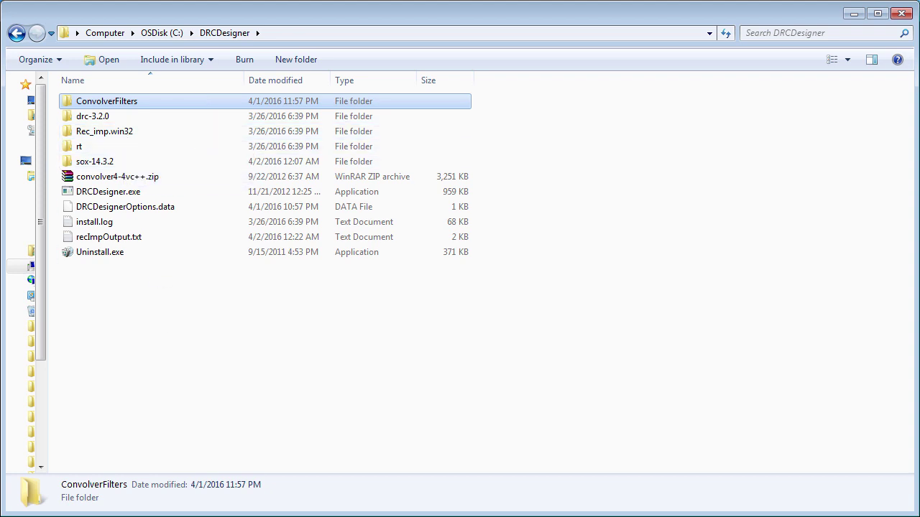
Step: Generate the Strong standard filters at 48000 in DRC Designer, and open the ConvolverFilters folder to check the output
key(alt+Tab)
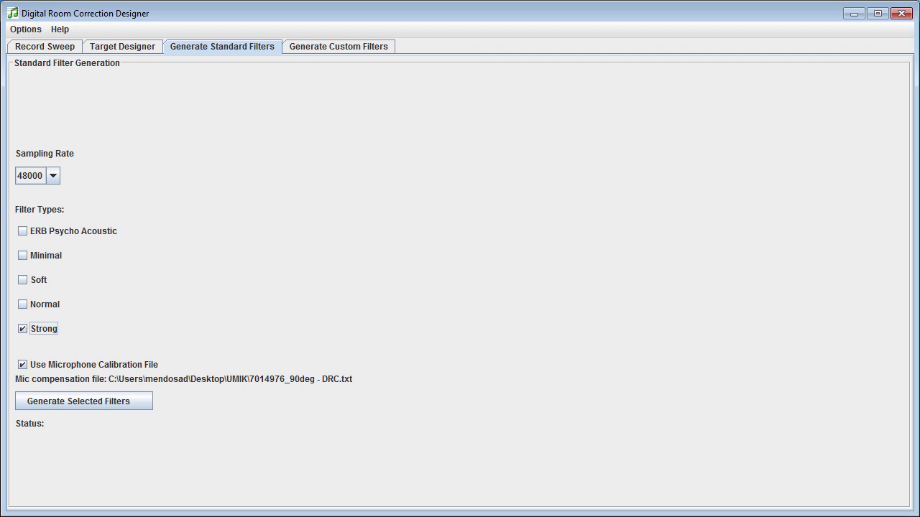
click(127, 402)
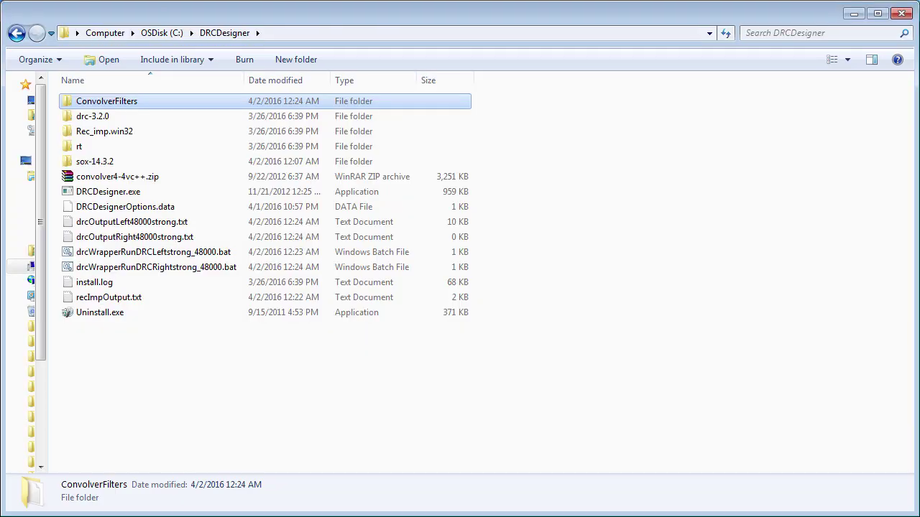
double_click(128, 103)
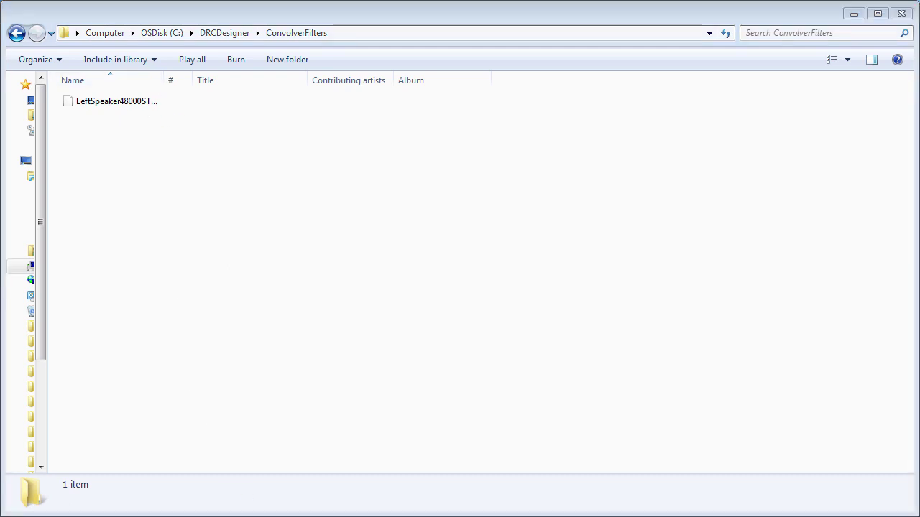
Step: Switch to the DRC Designer help page in the browser and look through its standard filter and custom filter sections
click(372, 498)
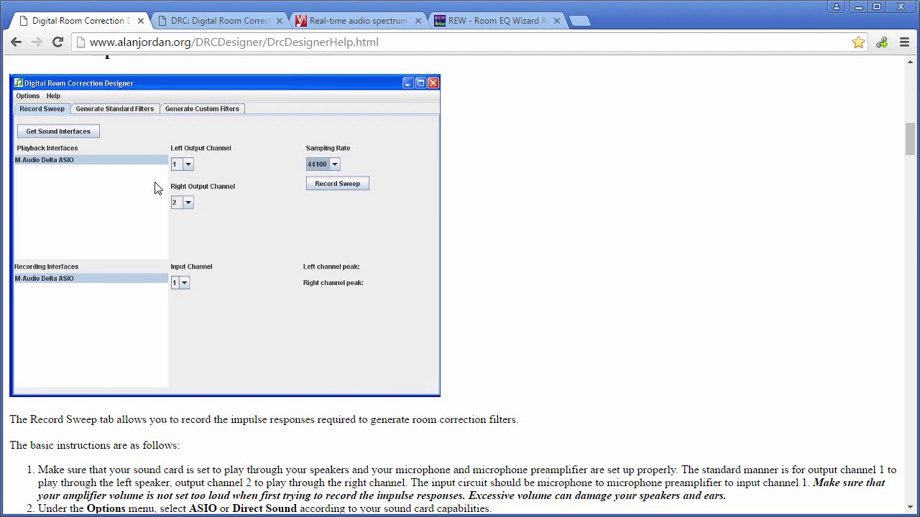
scroll(201, 218, down, 7)
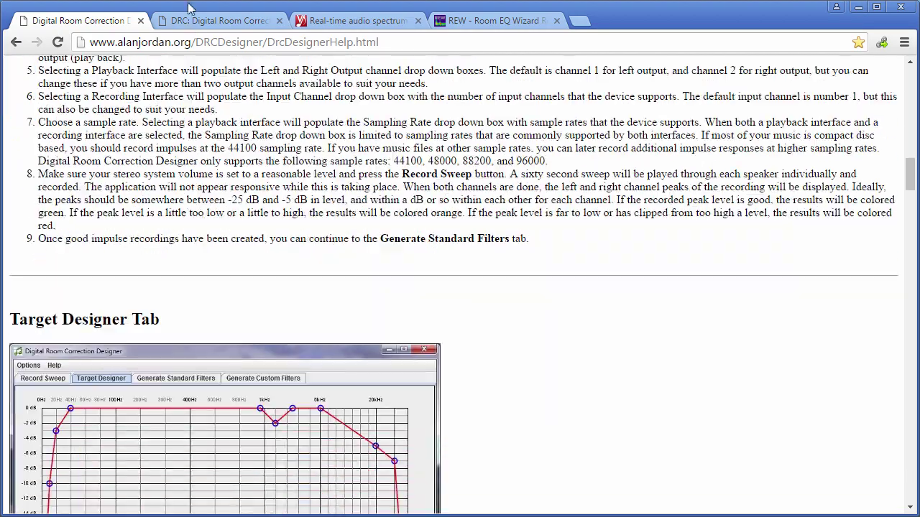
scroll(223, 215, down, 15)
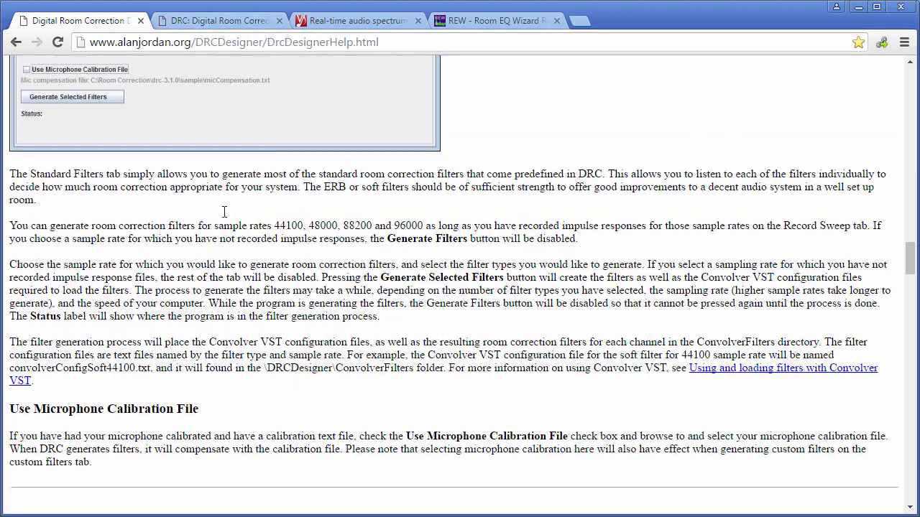
scroll(223, 215, down, 3)
scroll(223, 213, up, 12)
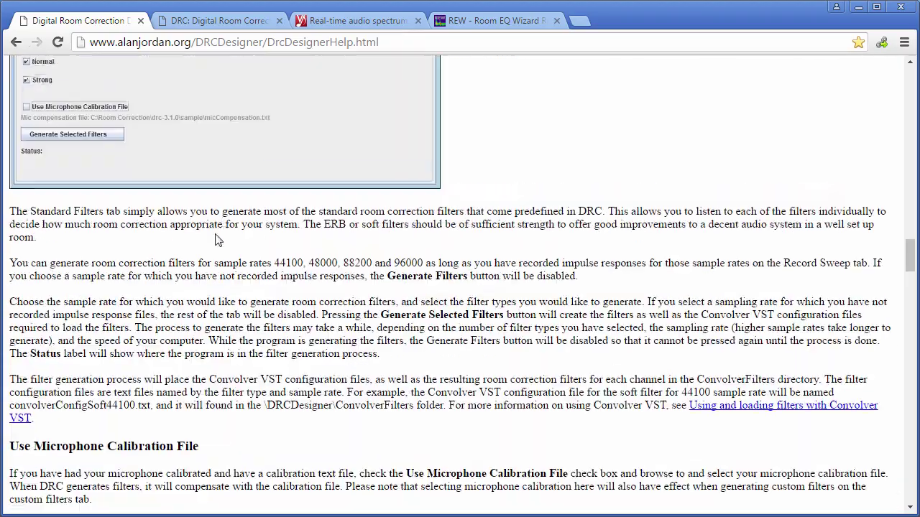
scroll(219, 237, down, 4)
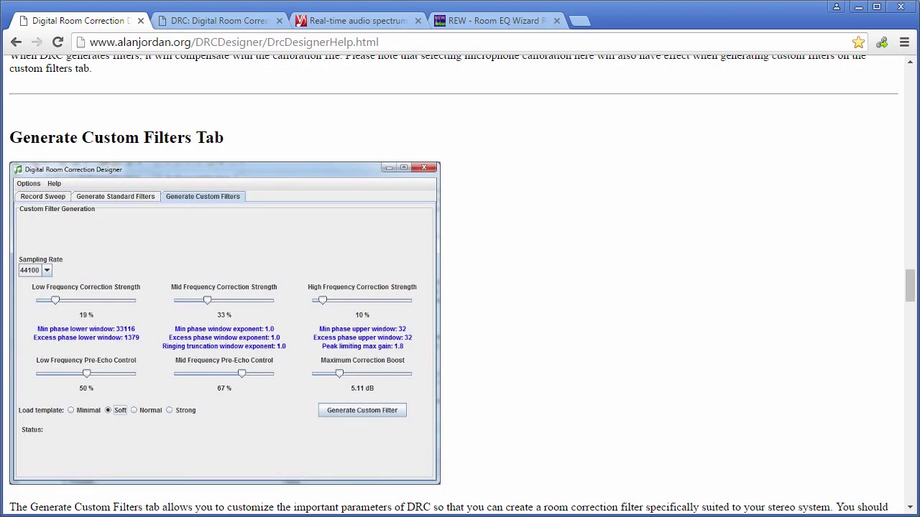
Step: Switch back to DRC Designer and set the sampling rate for custom filter generation to 48000
key(alt+Tab)
click(315, 47)
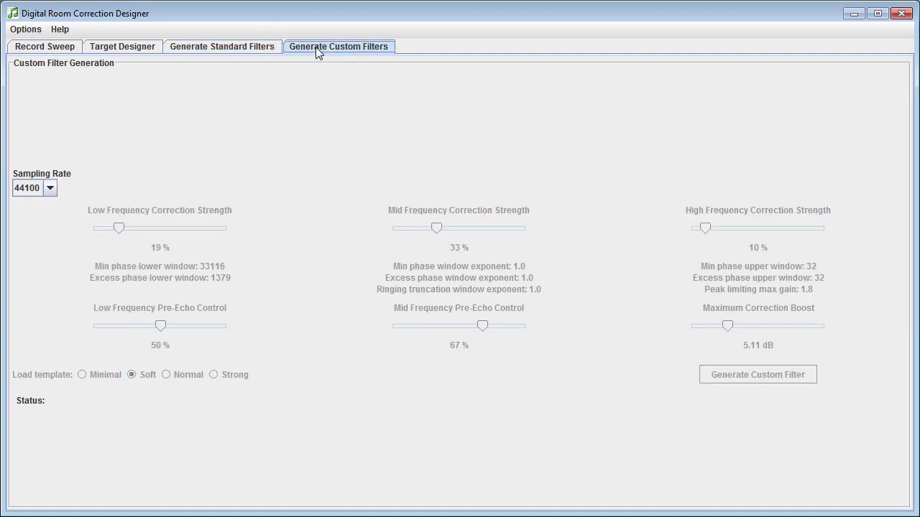
click(49, 188)
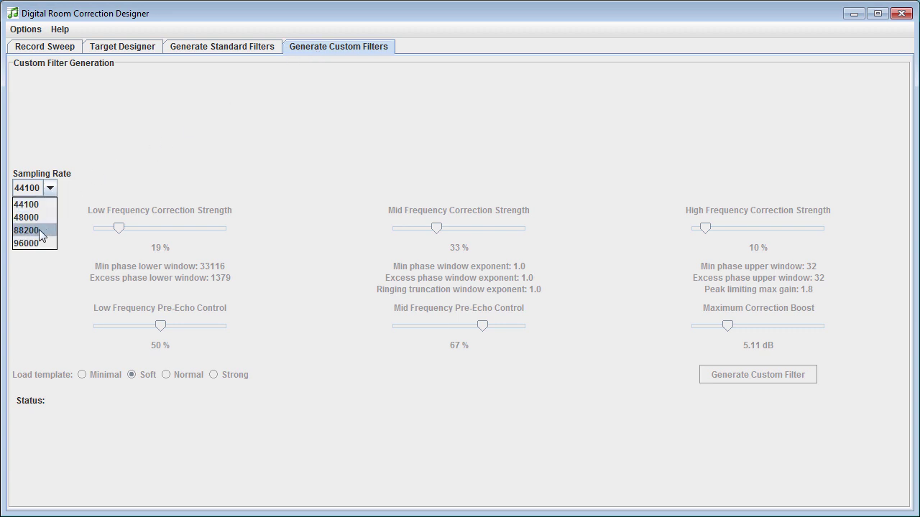
click(39, 219)
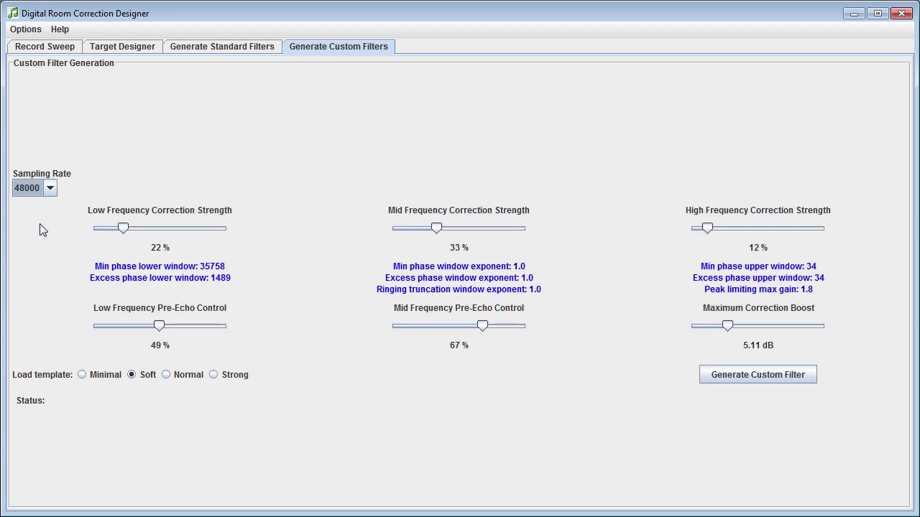
Step: Compare the Normal, Strong and Soft custom filter templates, and leave the Strong template loaded
click(175, 376)
click(215, 376)
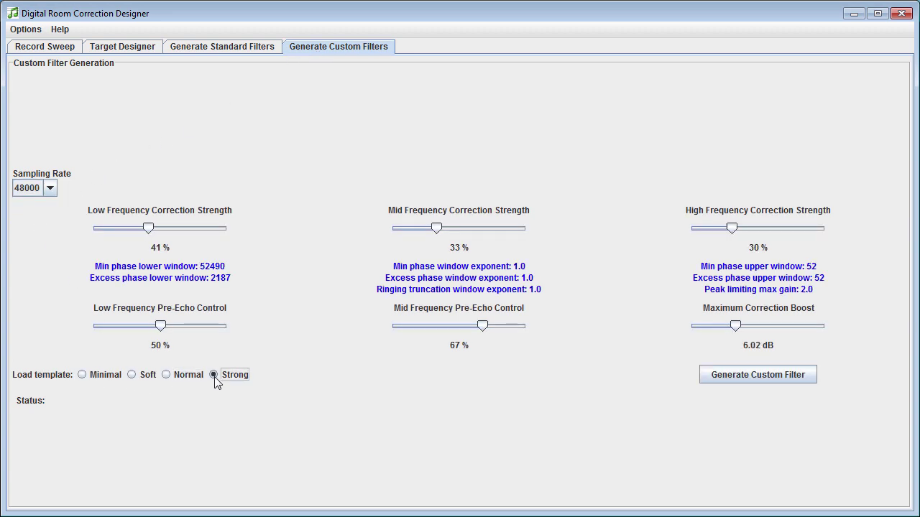
click(165, 378)
click(133, 380)
click(173, 381)
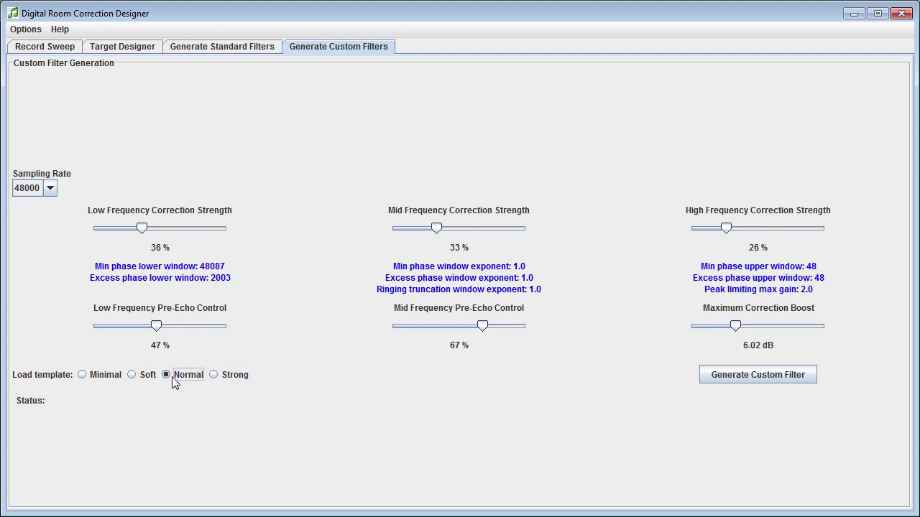
click(214, 381)
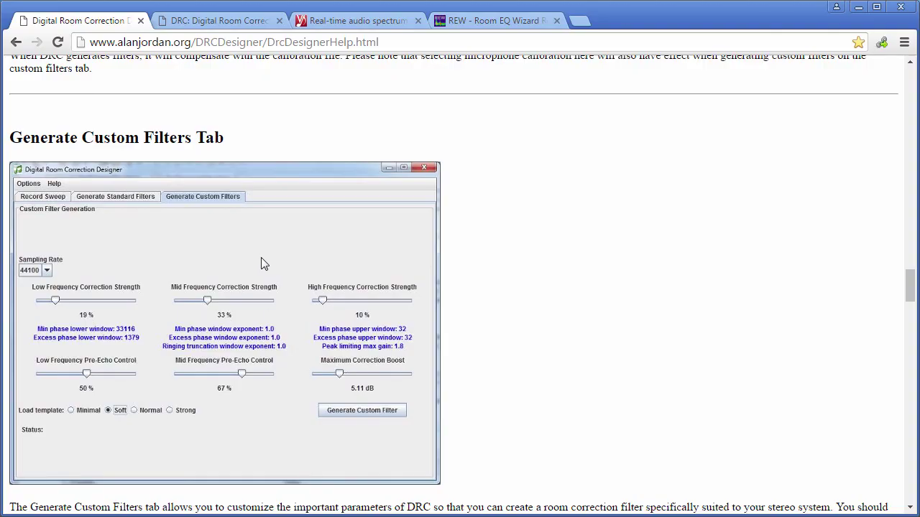
Step: Look through the custom filter parameter explanations in the DRC Designer help and the DRC documentation on drc-fir.sourceforge.net
scroll(261, 263, down, 8)
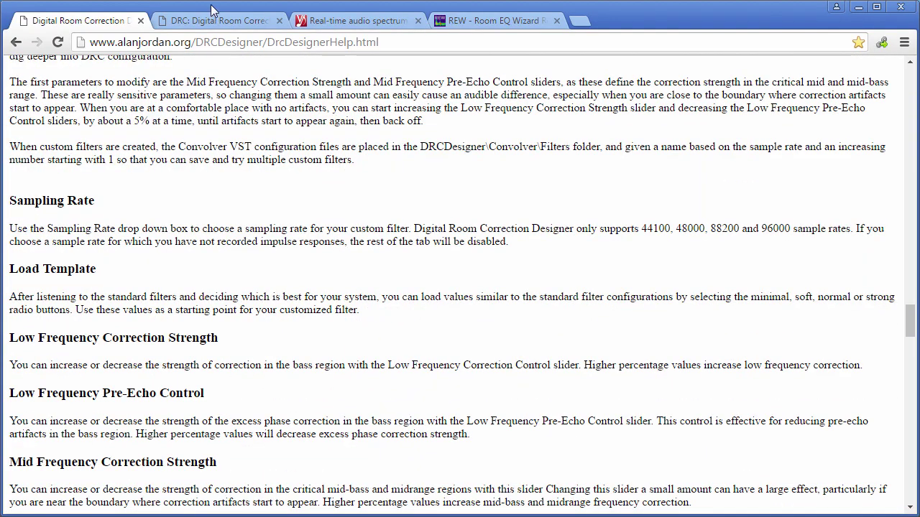
click(214, 21)
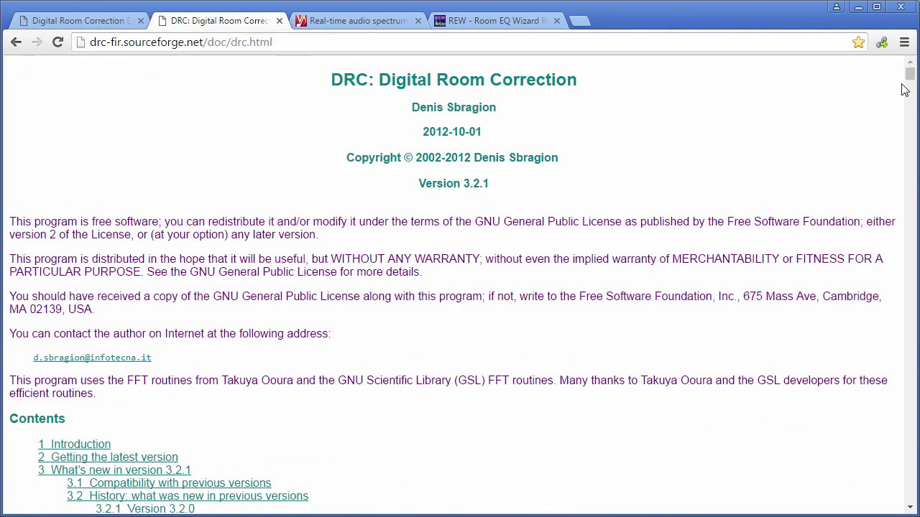
drag(910, 77, 913, 323)
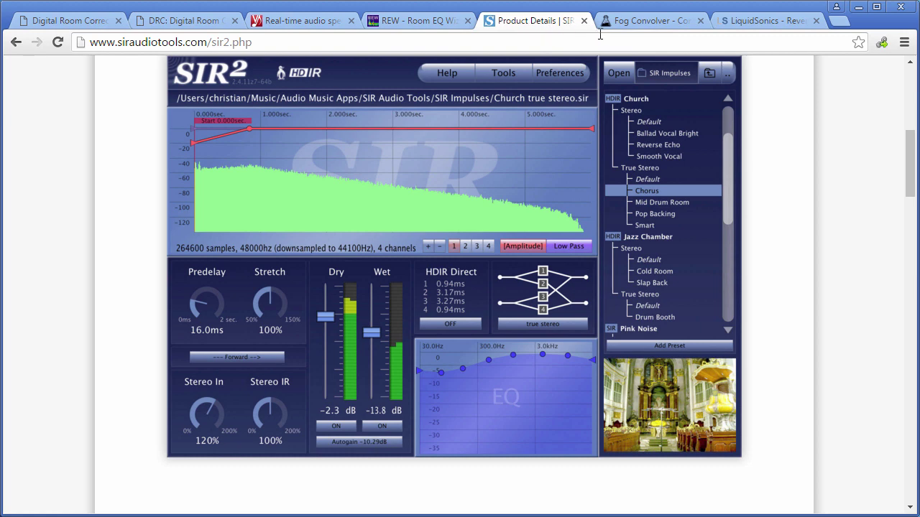
Step: Compare the SIR2 and Fog Convolver product pages, and bring up the LiquidSonics page
click(645, 25)
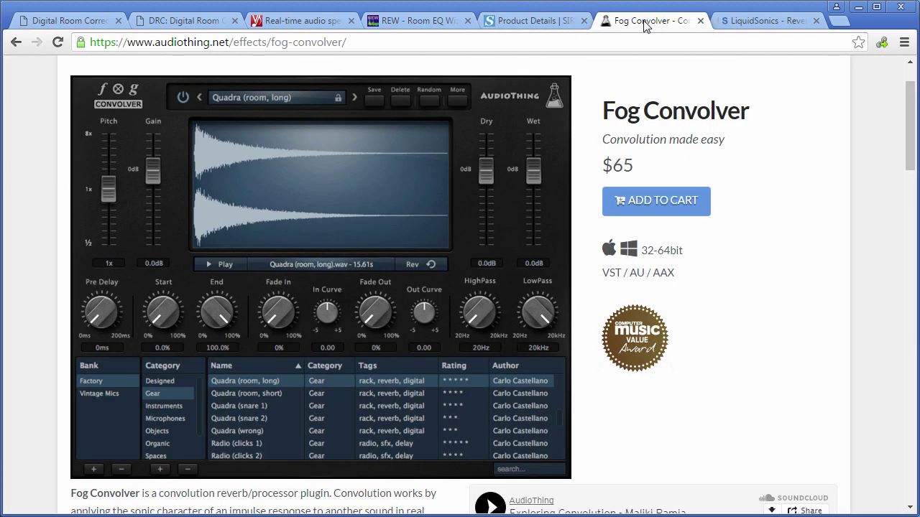
click(542, 23)
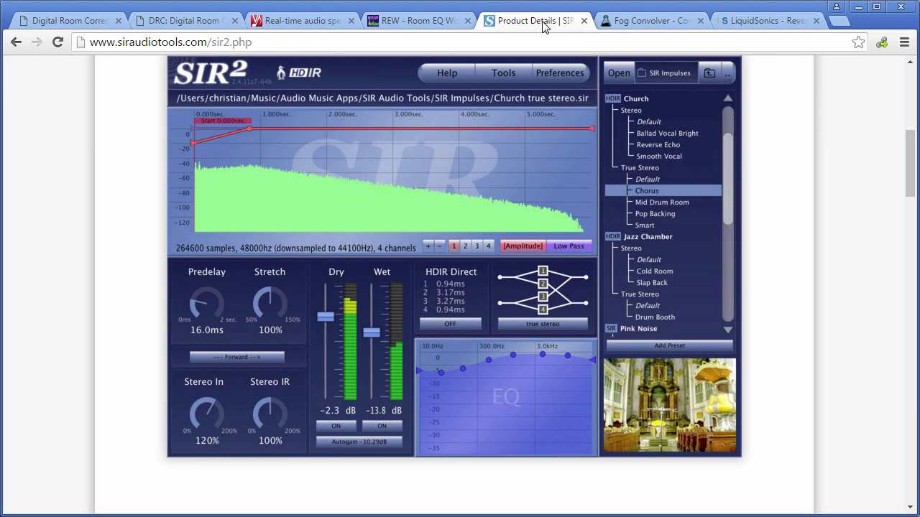
click(598, 23)
click(559, 24)
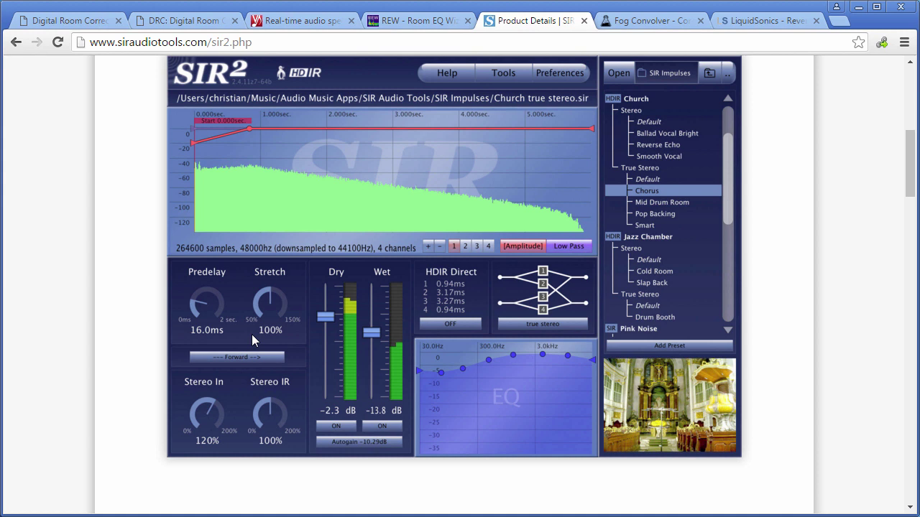
click(459, 364)
click(636, 21)
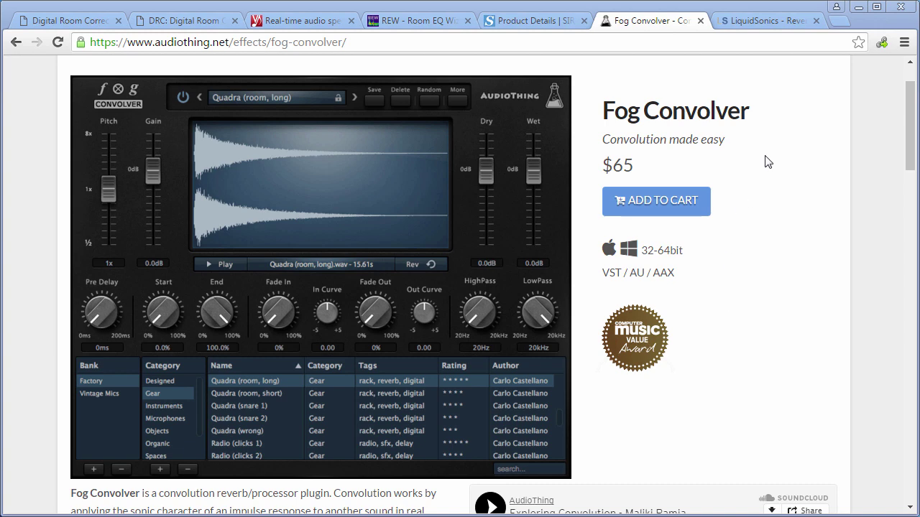
click(736, 27)
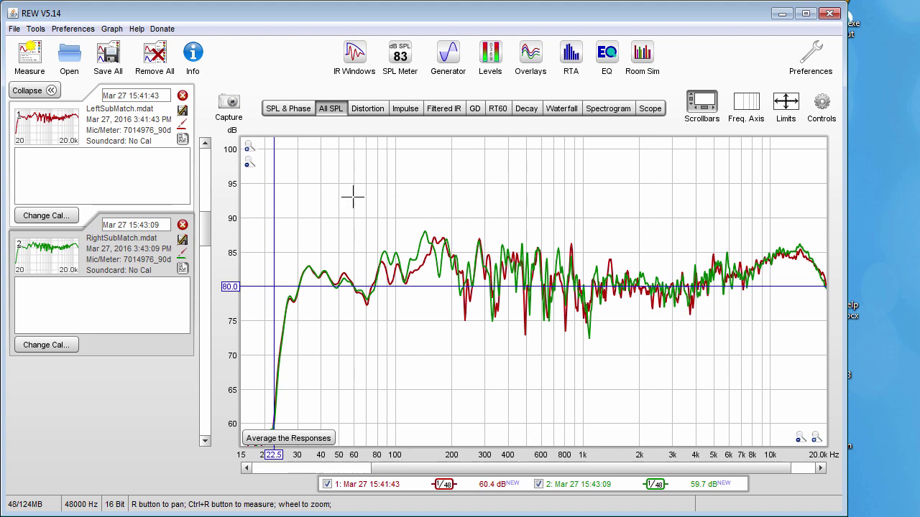
Step: Start a WAV export of the impulse response in REW with Stereo as the format
click(15, 29)
mouse_move(144, 215)
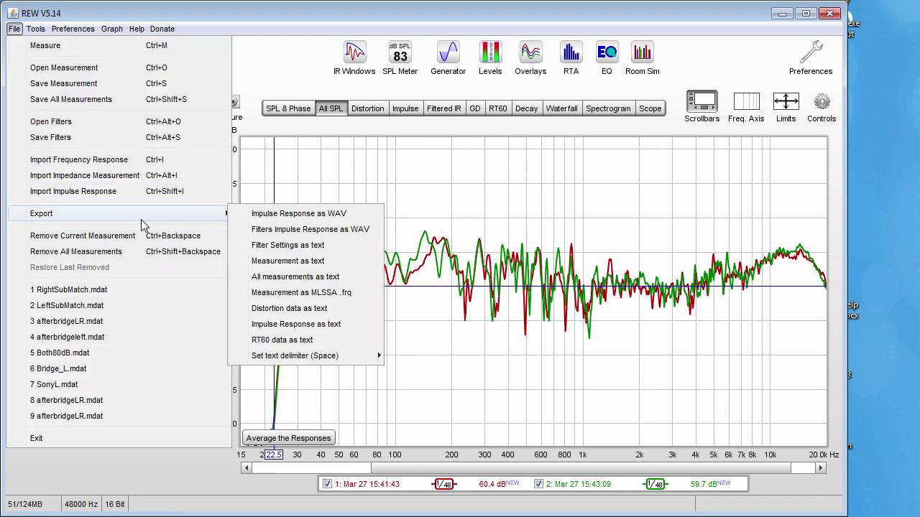
click(263, 215)
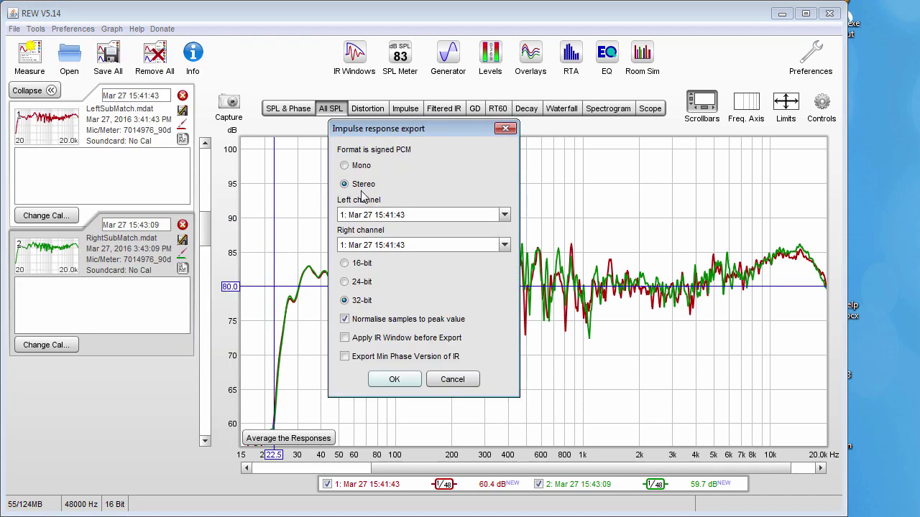
click(348, 166)
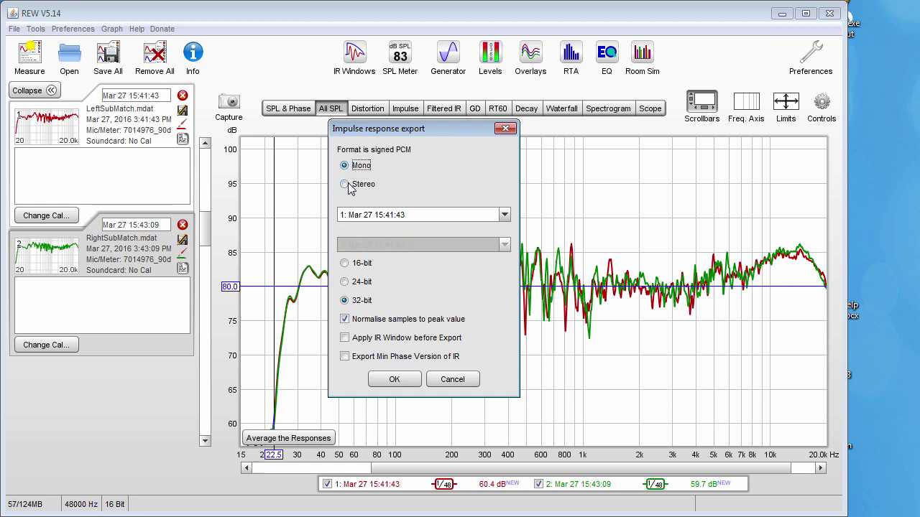
click(348, 184)
Step: Assign measurement 1: Mar 27 15:41:43 to the left export channel and 2: Mar 27 15:43:09 to the right channel
click(402, 217)
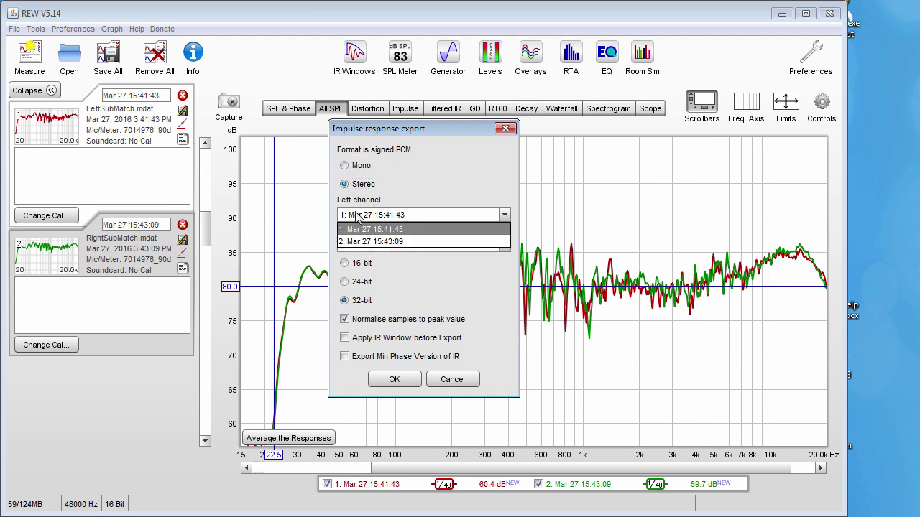
click(393, 220)
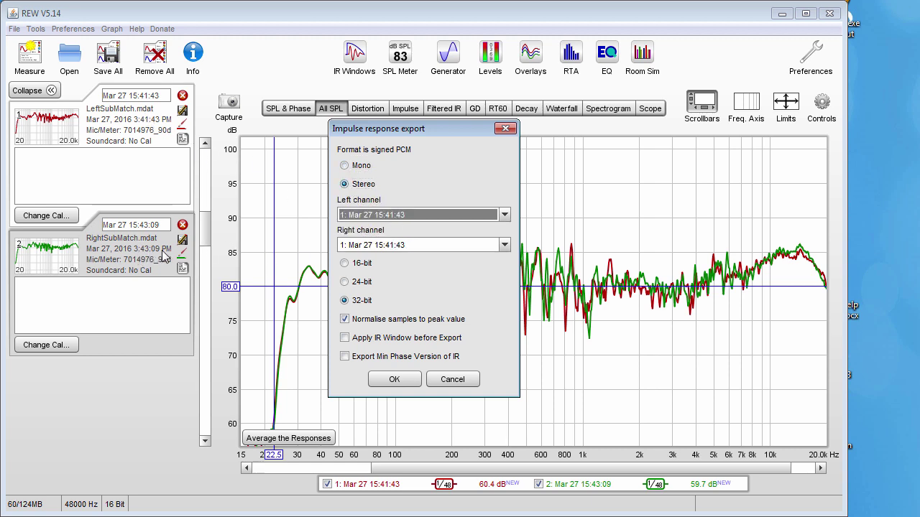
click(381, 248)
click(363, 271)
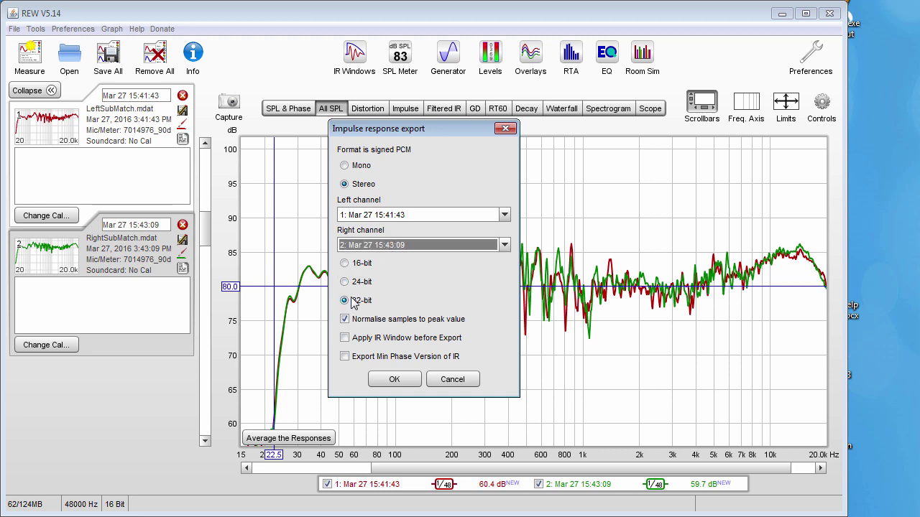
Step: Export the 32-bit stereo impulse response to the Test Plugins folder as My Room Stereo
click(397, 383)
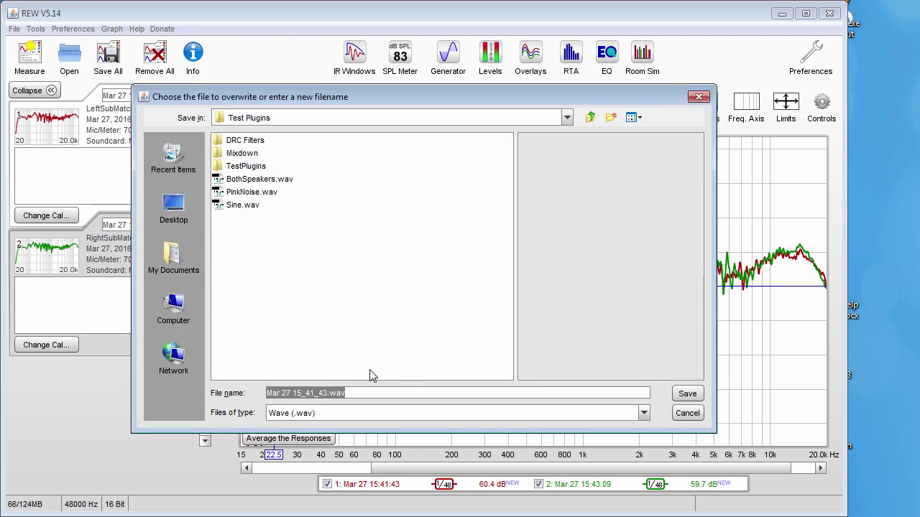
text(My Room Stereo)
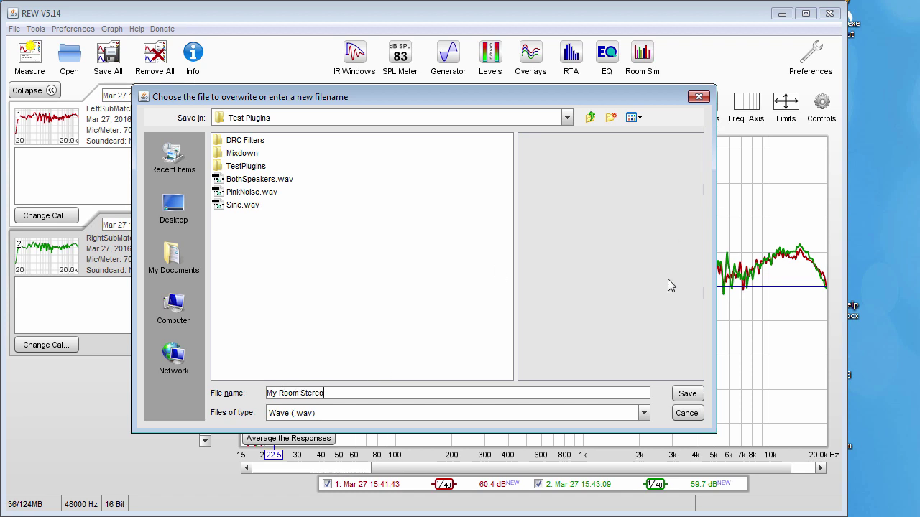
click(685, 394)
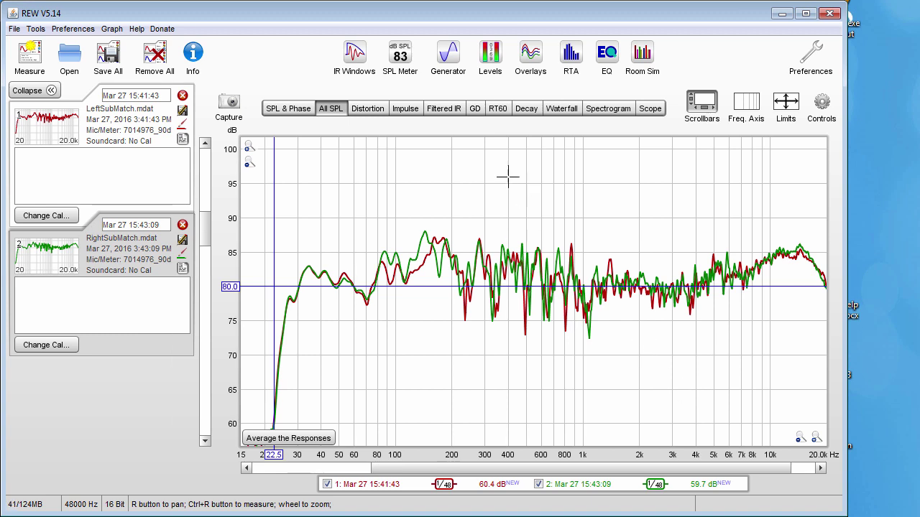
Step: Set the signal generator to Pink Noise, examine the existing PinkNoise.wav in the WAV export dialog, and leave without saving
click(454, 61)
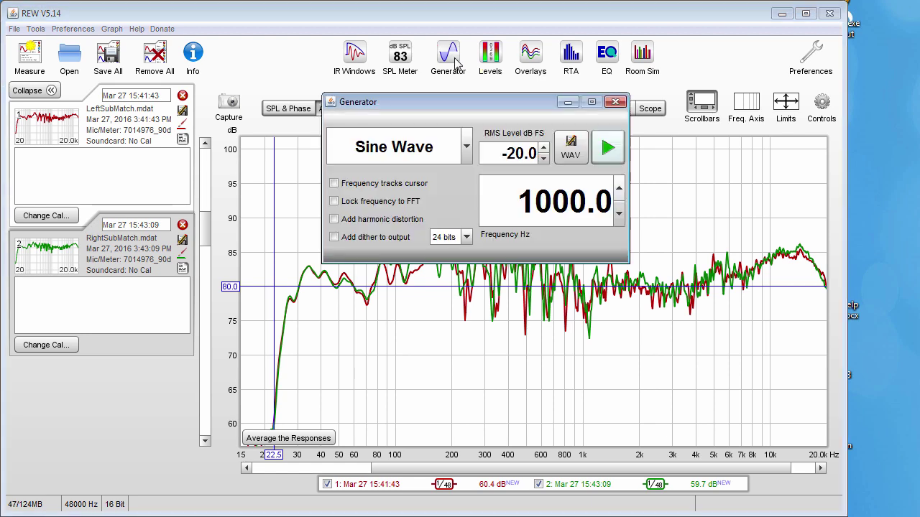
click(468, 148)
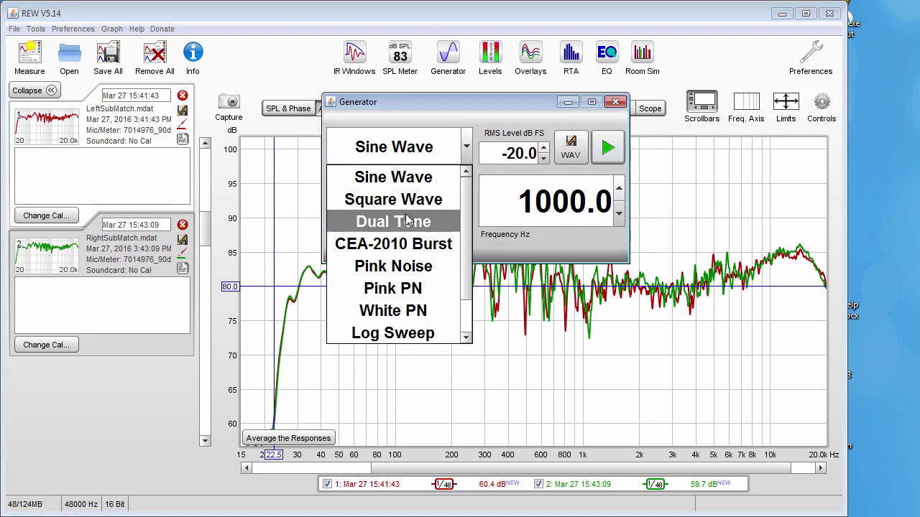
click(393, 266)
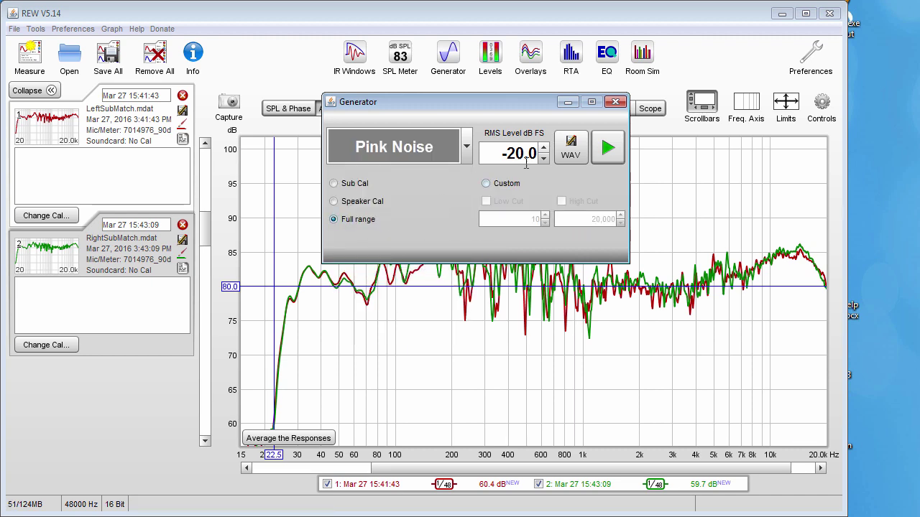
click(564, 156)
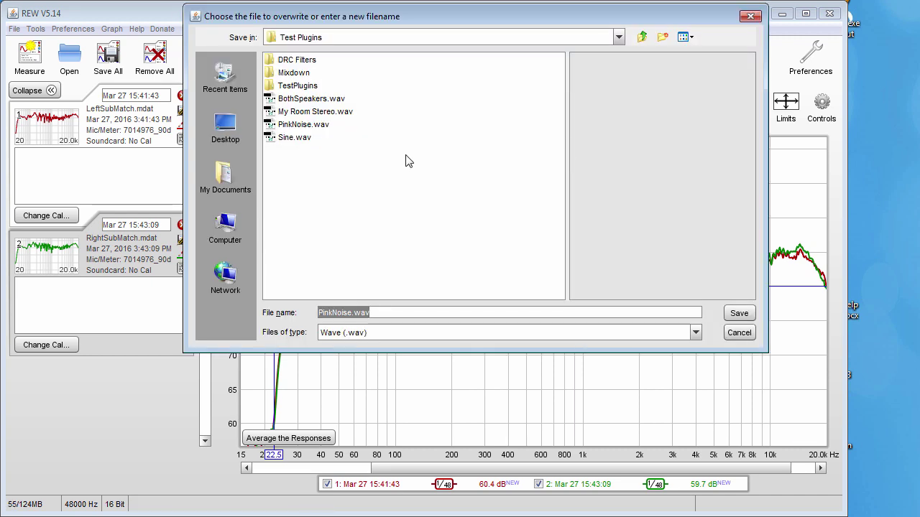
click(311, 128)
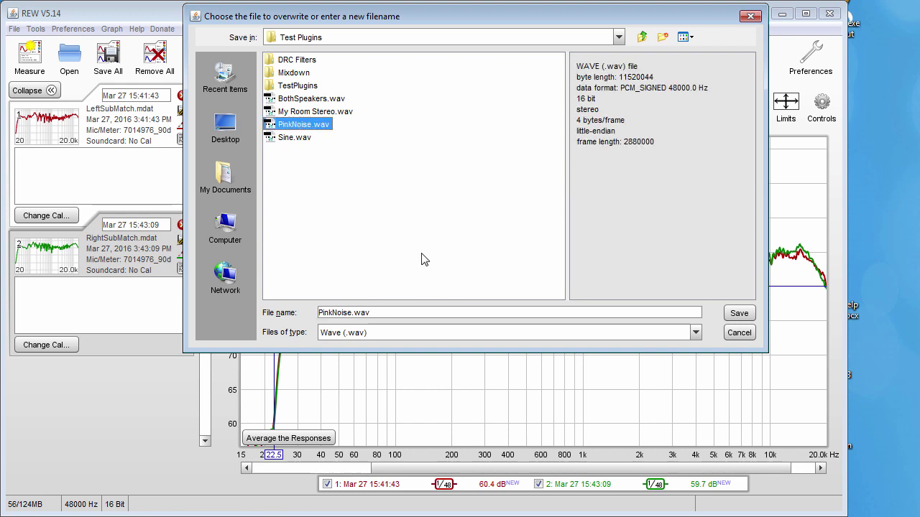
click(746, 336)
Step: Switch to Adobe Audition and select about the first 31 seconds of the PinkNoise clip on the Pinky track
key(alt+Tab)
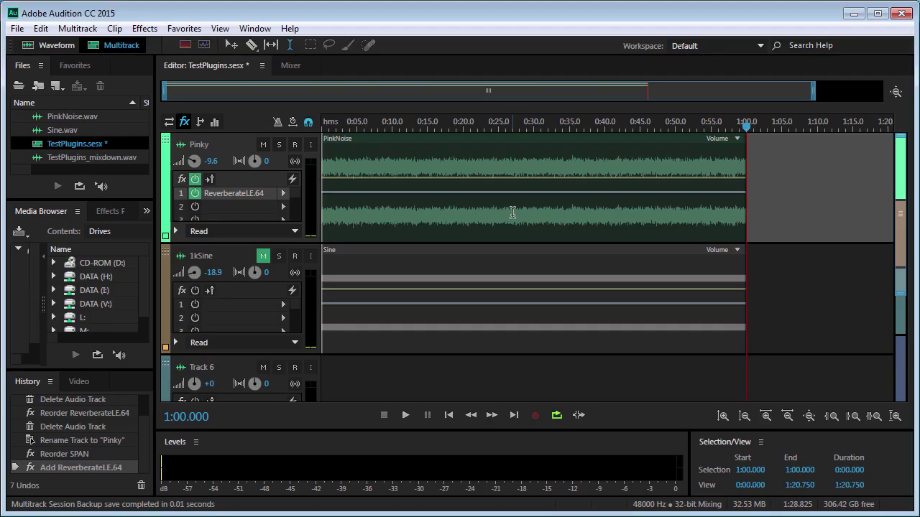
click(391, 220)
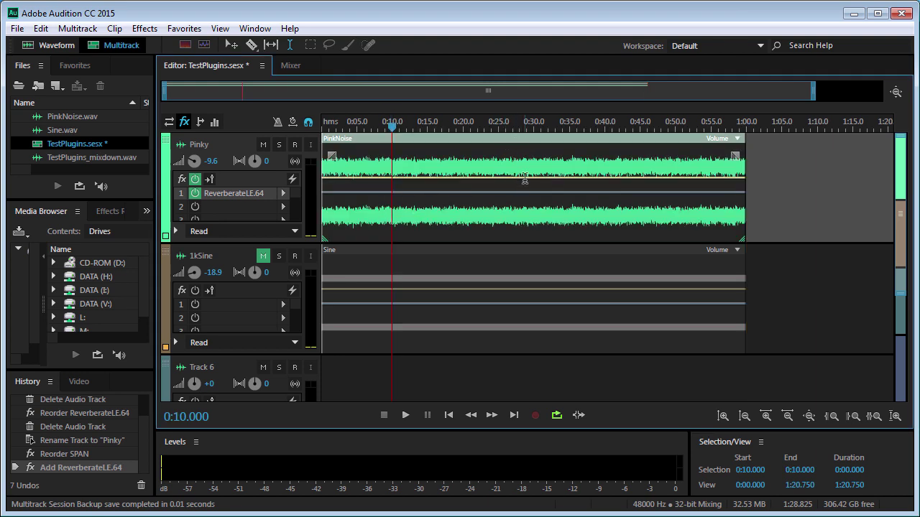
drag(541, 158, 308, 201)
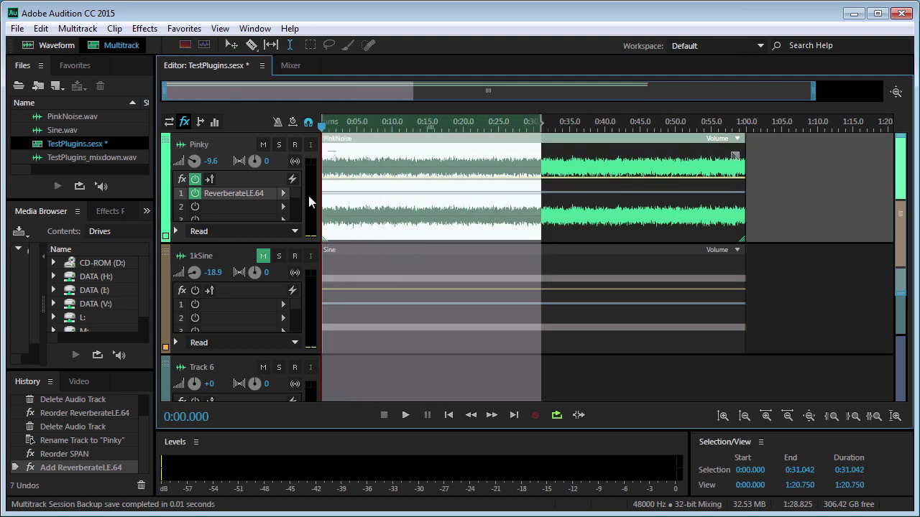
click(557, 415)
Step: Load My Room Stereo.wav as the impulse response in ReverberateLE.64 on the Pinky track
double_click(266, 195)
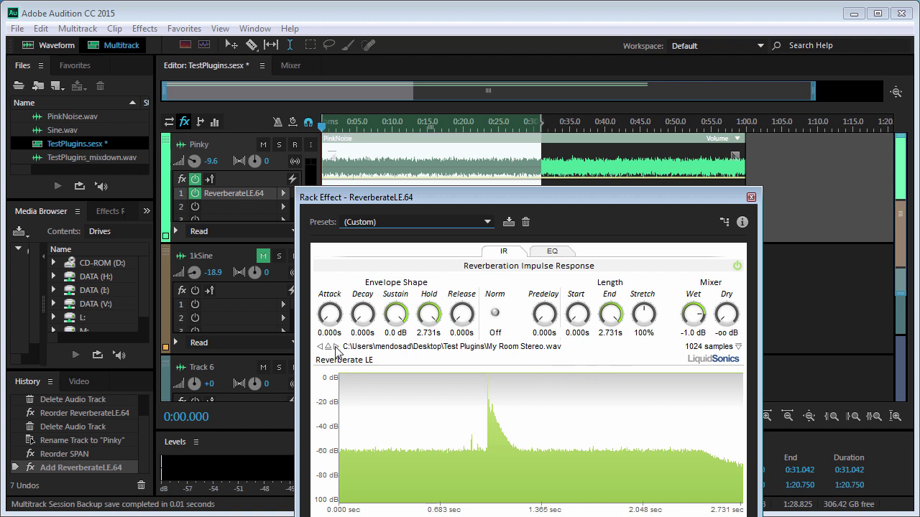
click(369, 350)
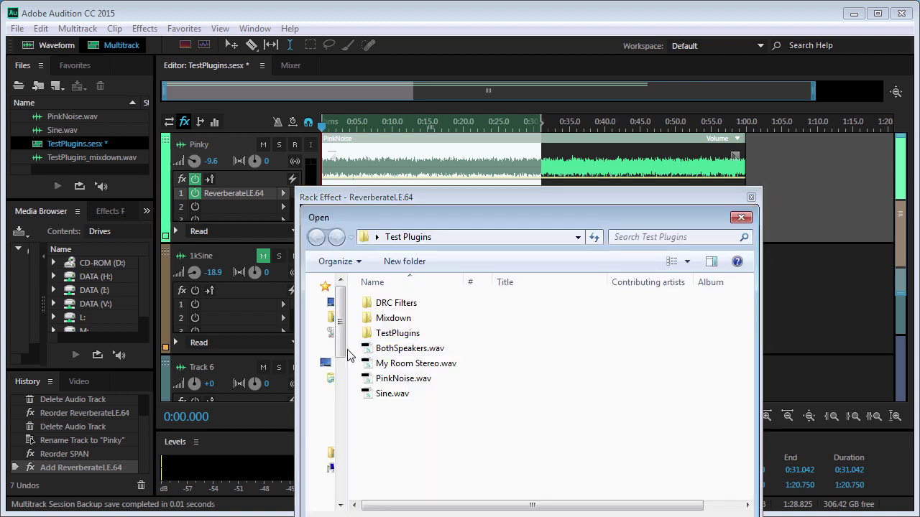
click(402, 363)
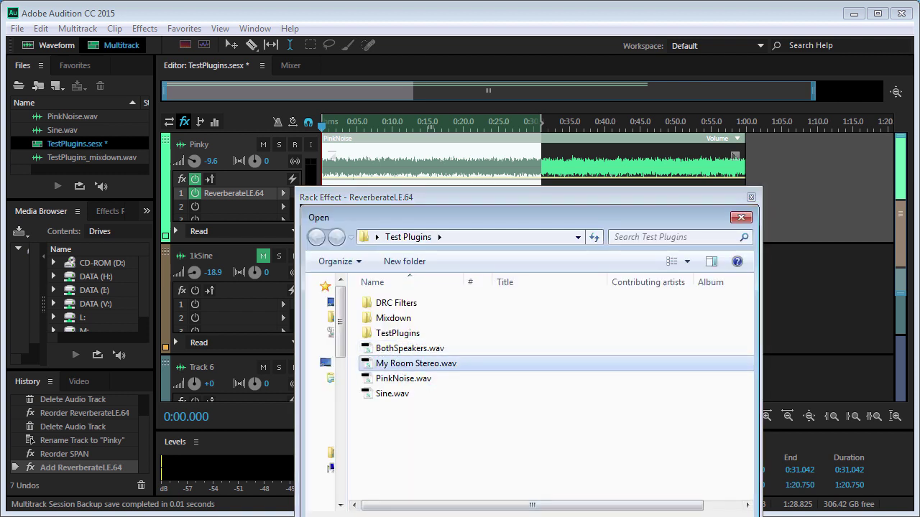
key(Return)
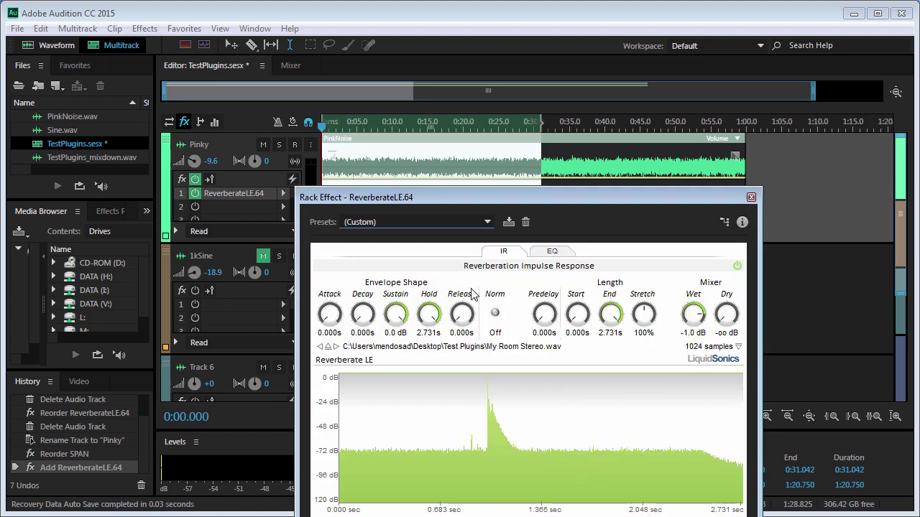
Step: Review the EQ and IR settings of ReverberateLE.64 on the Pinky track, and close the effect window
click(560, 255)
click(515, 253)
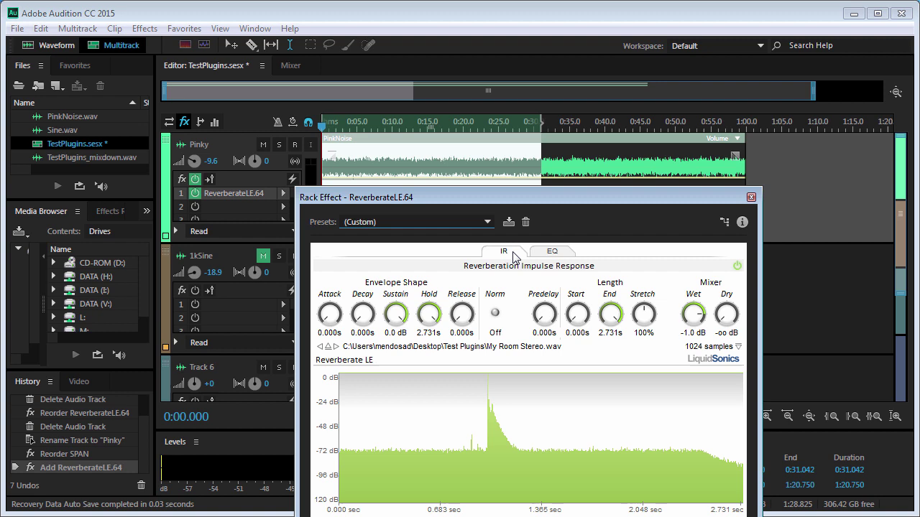
click(554, 253)
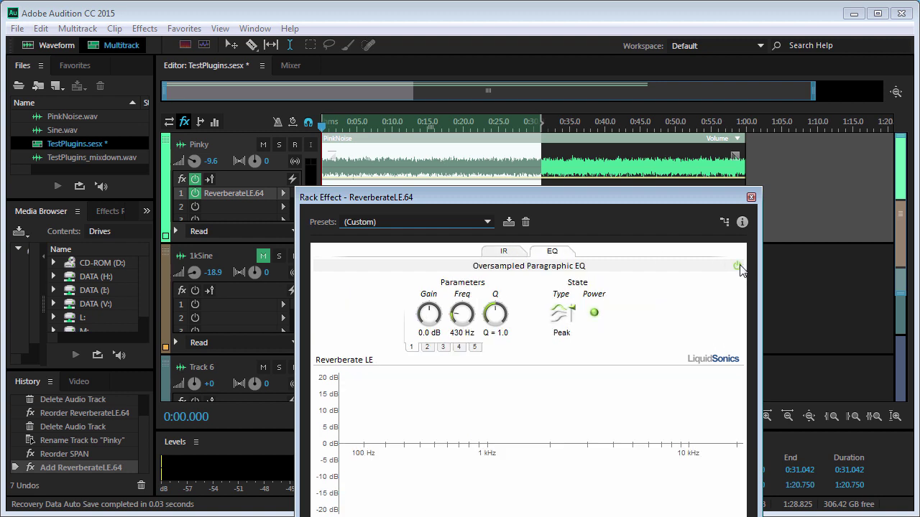
click(511, 254)
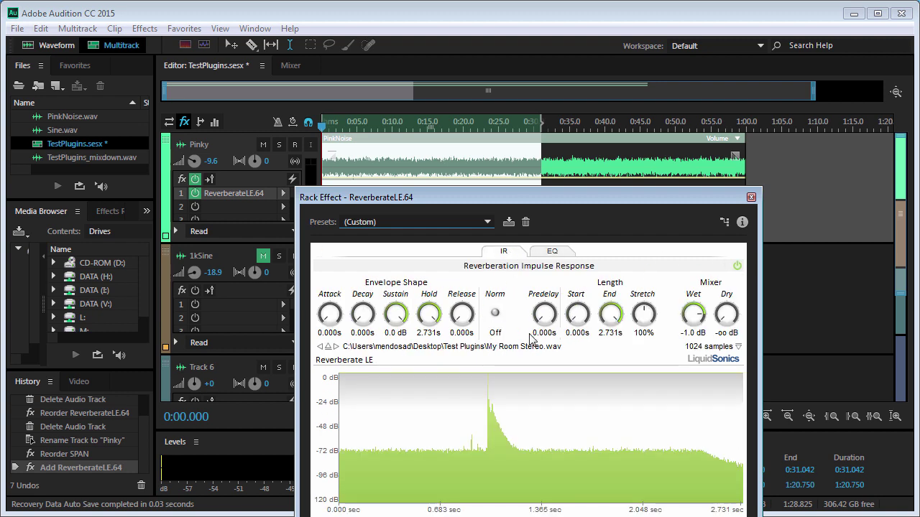
click(751, 198)
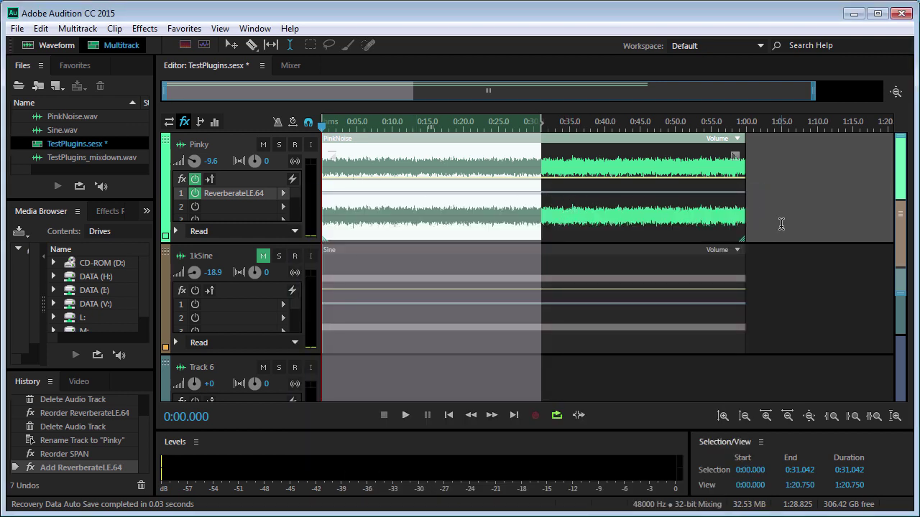
Step: Set the Wet level to -1.0 dB with Norm off in the Master track's ReverberateLE.64, and check its EQ page
scroll(783, 228, down, 3)
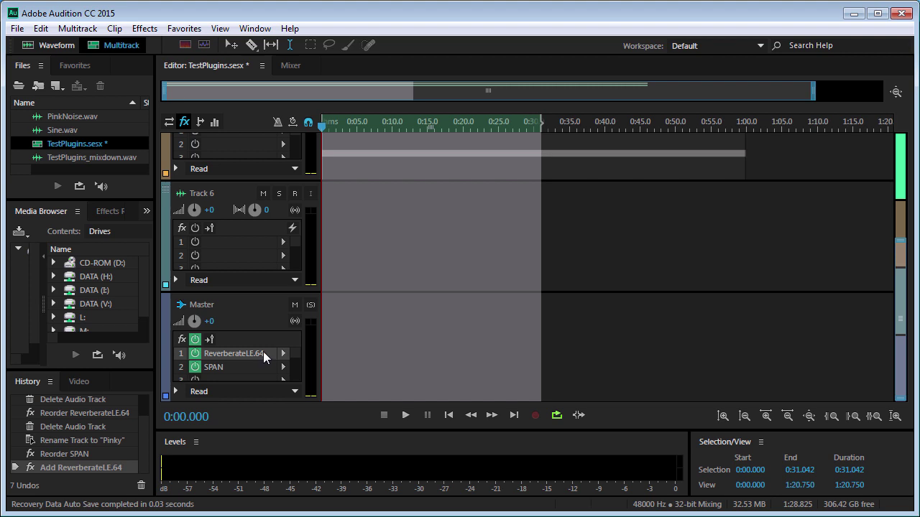
double_click(266, 353)
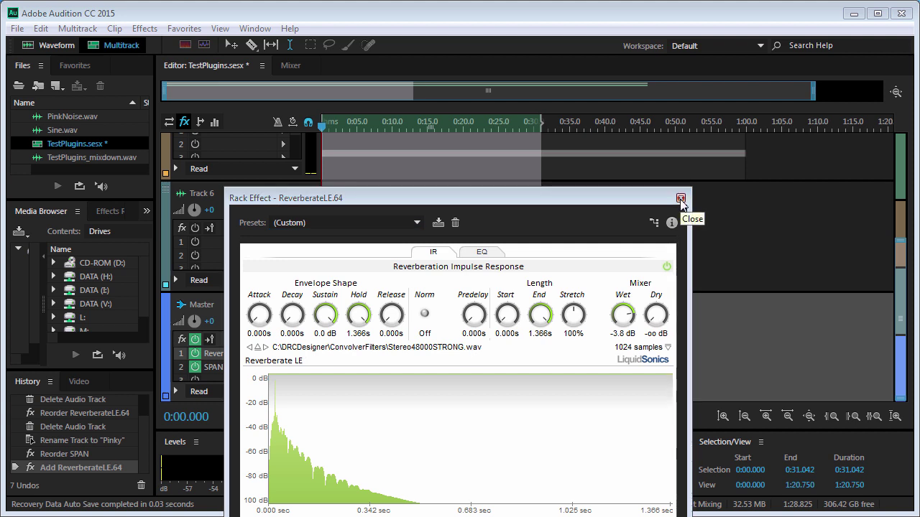
drag(629, 305, 640, 317)
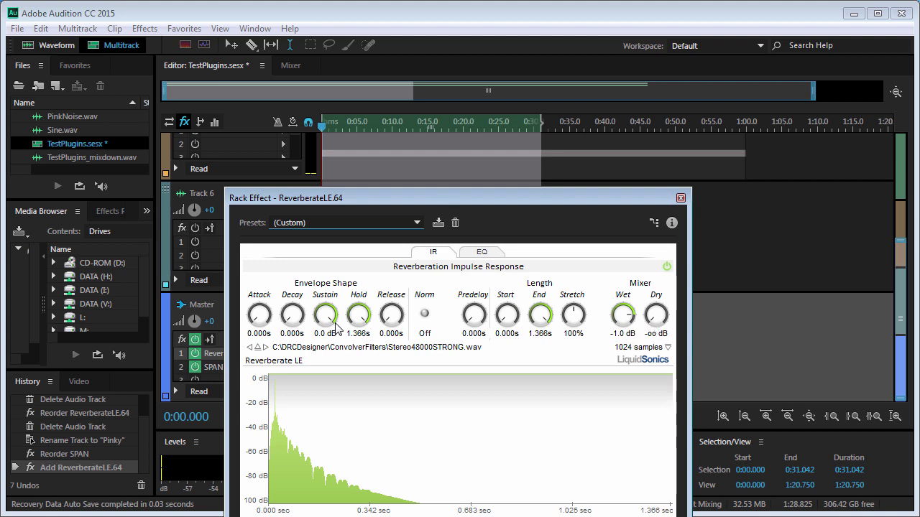
click(424, 314)
click(426, 316)
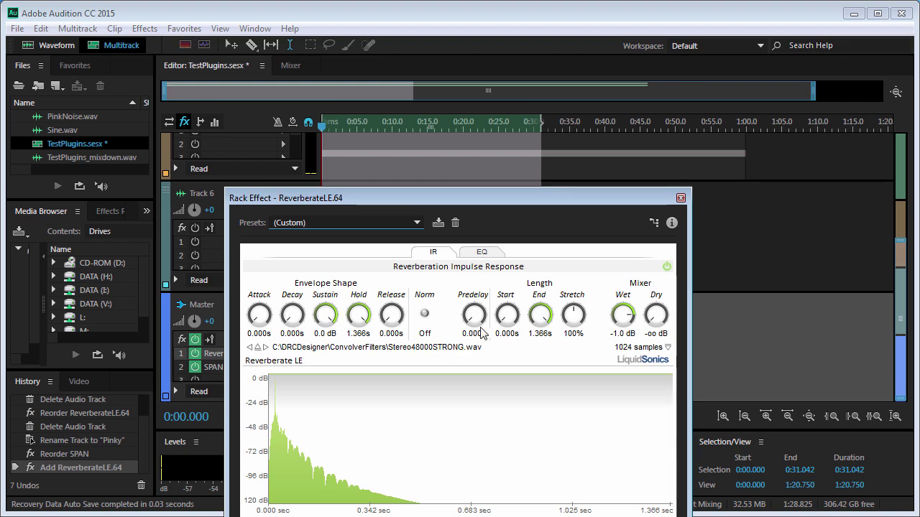
click(482, 253)
click(435, 256)
click(680, 198)
Step: Turn off ReverberateLE.64 on the Master track, leaving SPAN and the Pinky track's convolver on
scroll(750, 256, up, 5)
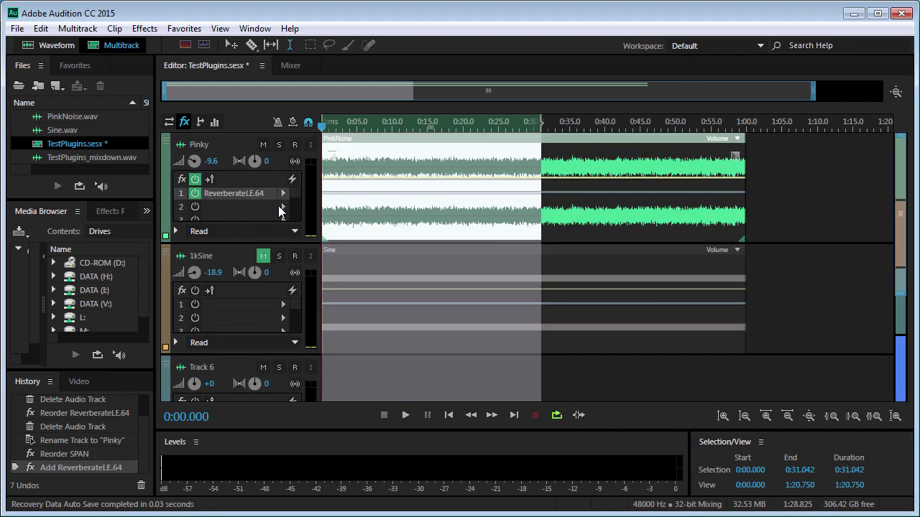
scroll(755, 241, down, 3)
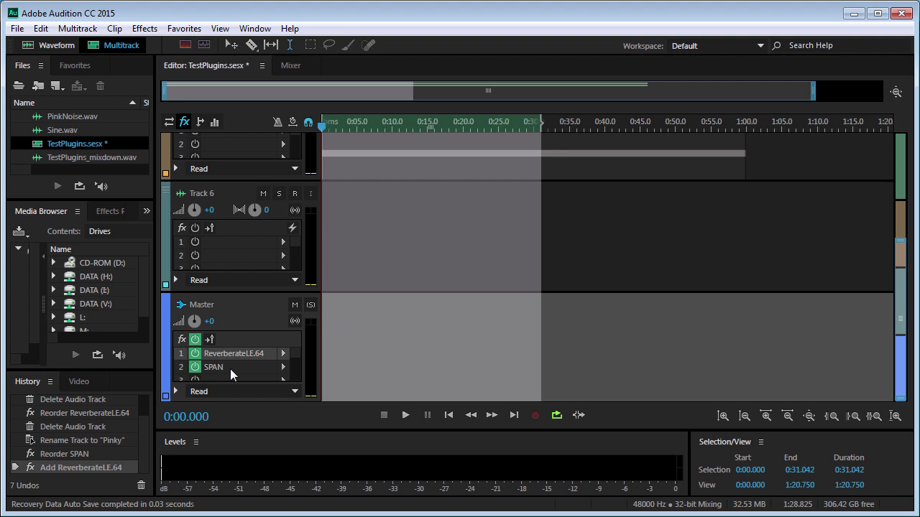
click(195, 354)
scroll(809, 332, up, 4)
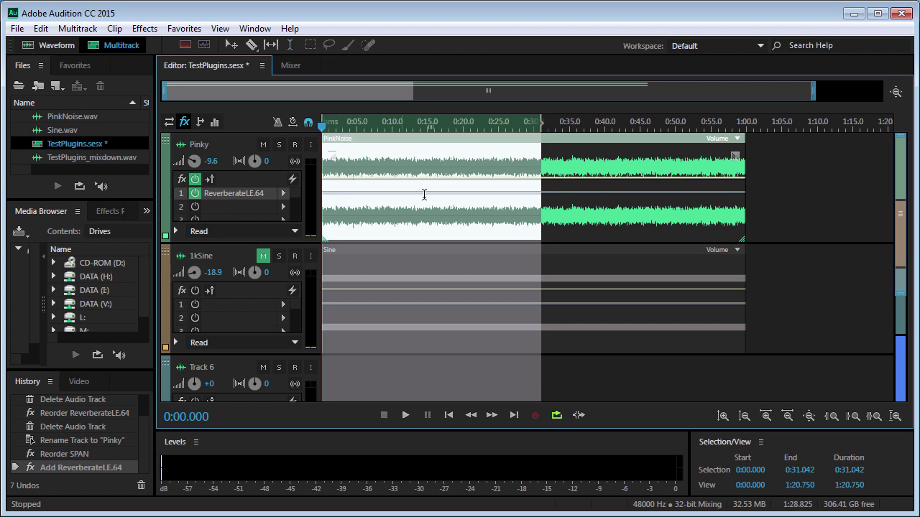
scroll(817, 225, down, 4)
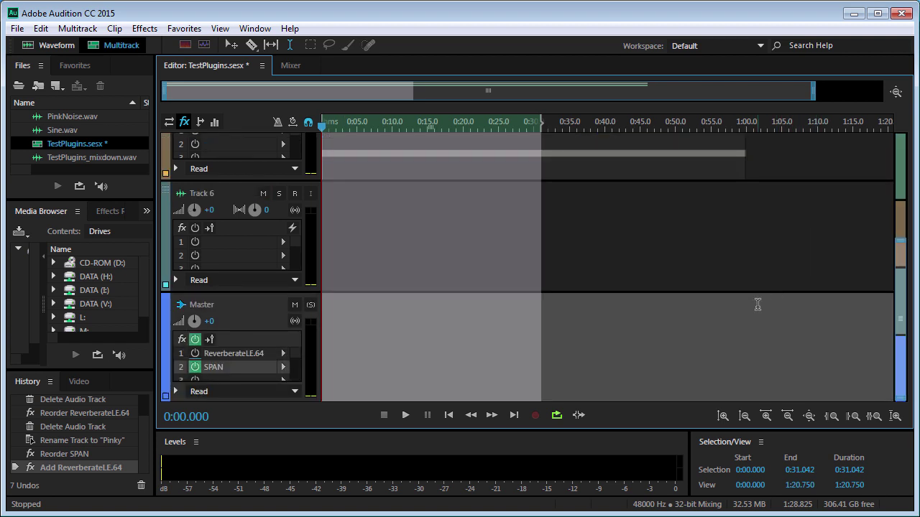
Step: Look at the labelled mixer diagram in Windows Photo Viewer, and return to Adobe Audition
key(alt+Tab)
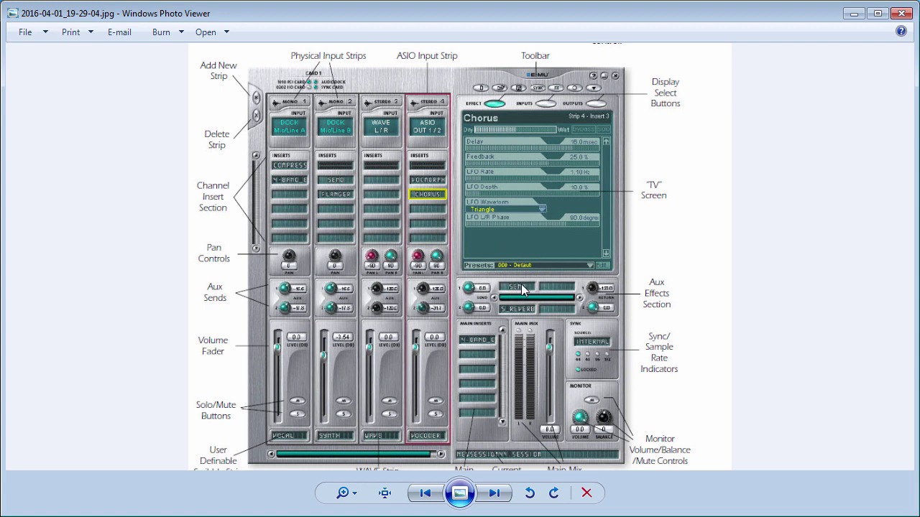
key(alt+Tab)
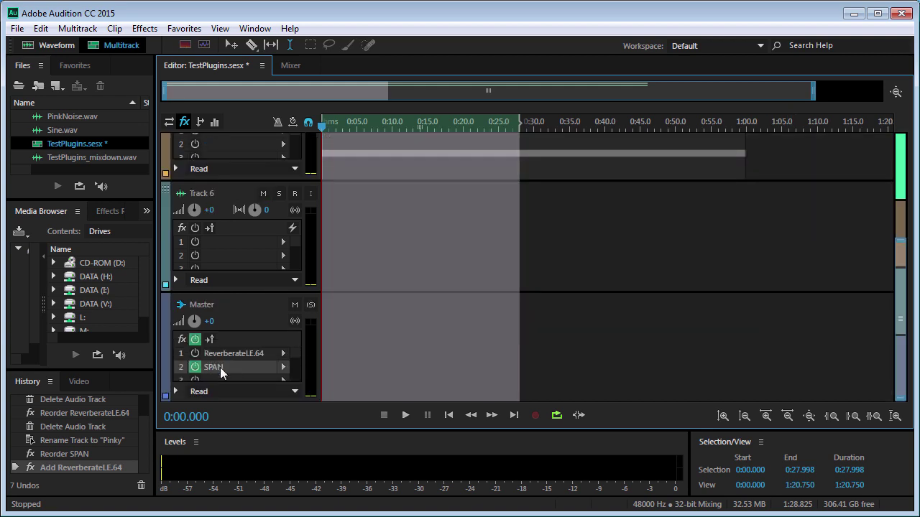
Step: Open SPAN on the Master track with Default Stereo routing, and play the pink noise briefly to view its spectrum
double_click(221, 368)
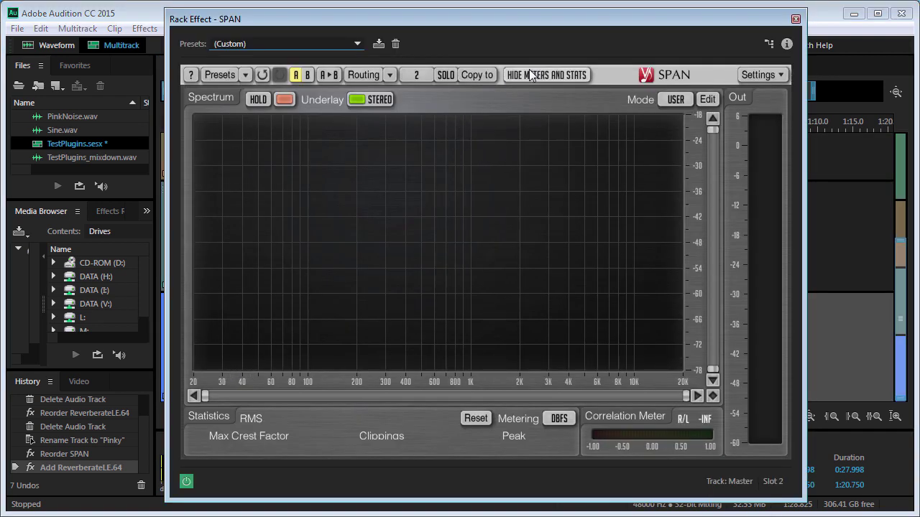
click(390, 75)
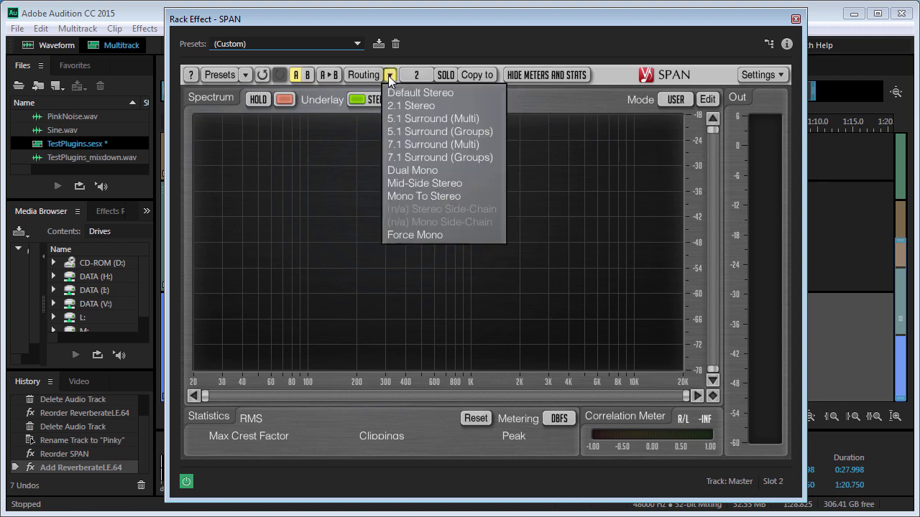
click(395, 92)
key(space)
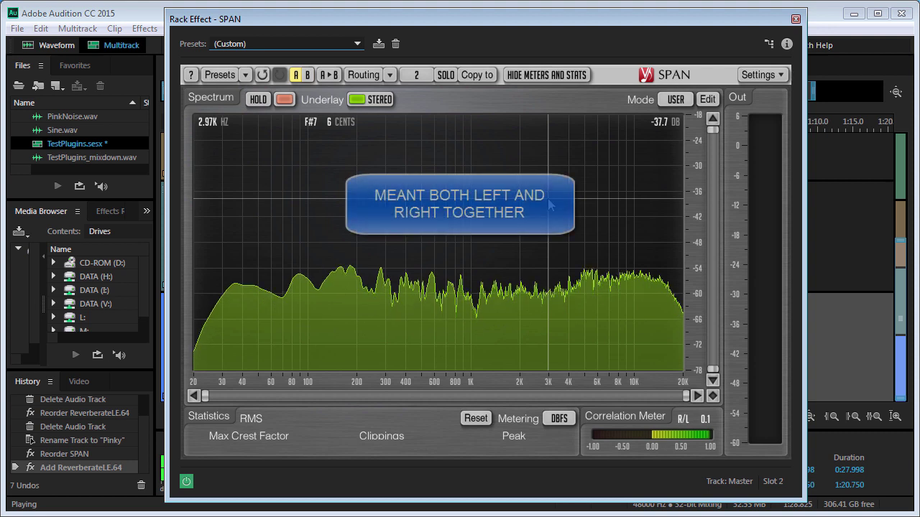
key(space)
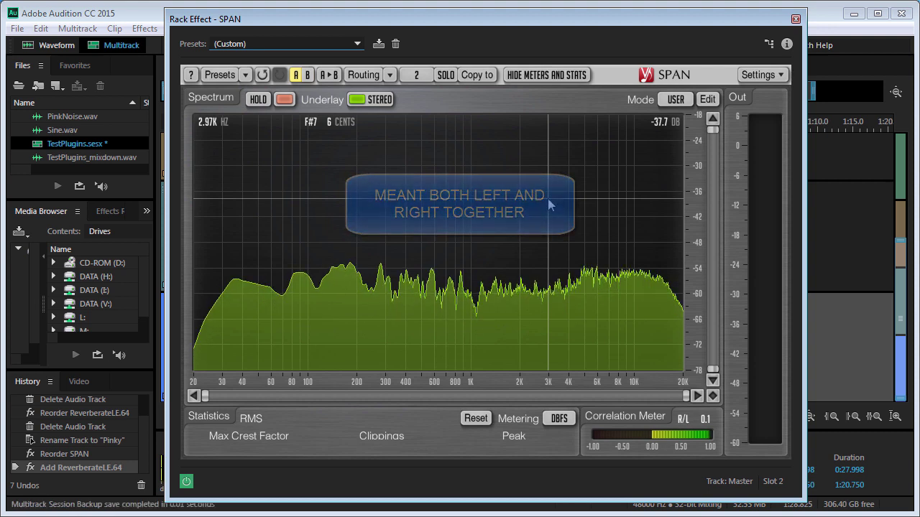
Step: Switch SPAN's routing to Dual Mono, and set its spectrum average time to 3374 with block size 8192 and slope 3.00
click(388, 75)
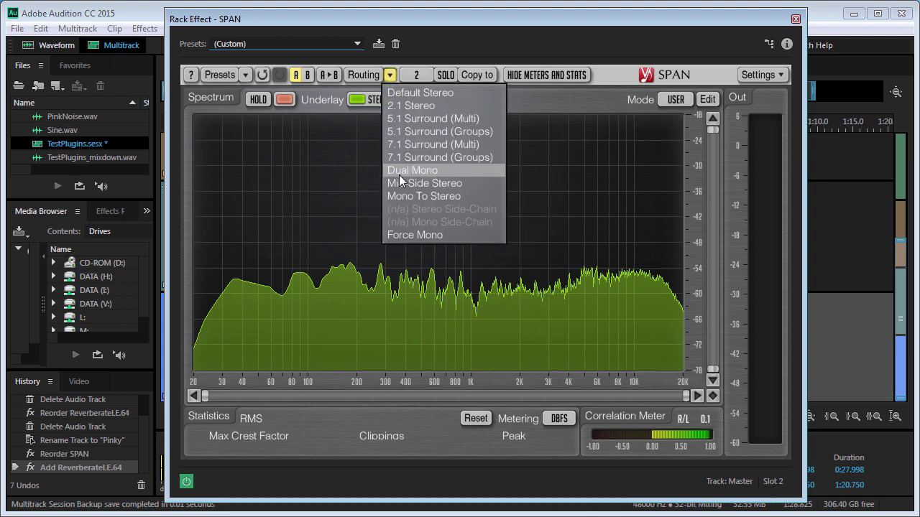
click(400, 175)
click(707, 99)
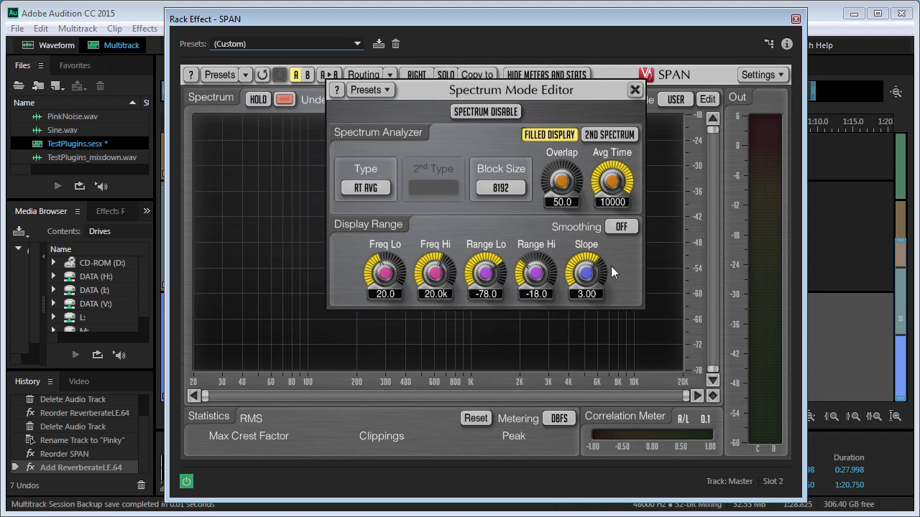
drag(612, 182, 611, 208)
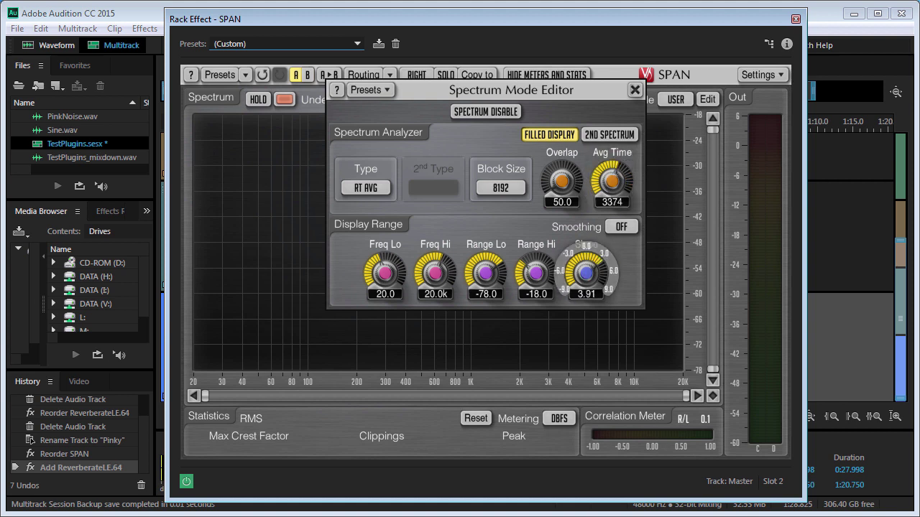
mouse_move(586, 273)
mouse_down()
mouse_move(586, 261)
mouse_move(585, 275)
mouse_up()
click(503, 186)
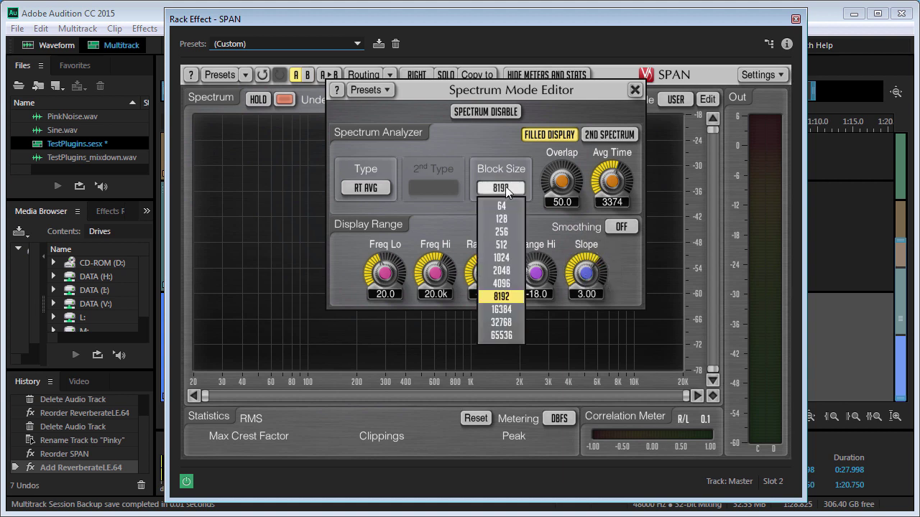
click(504, 302)
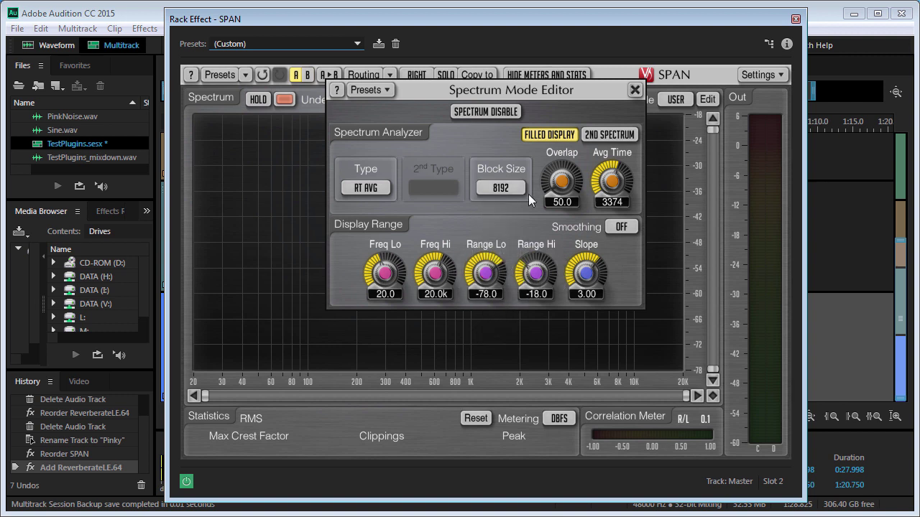
mouse_move(544, 181)
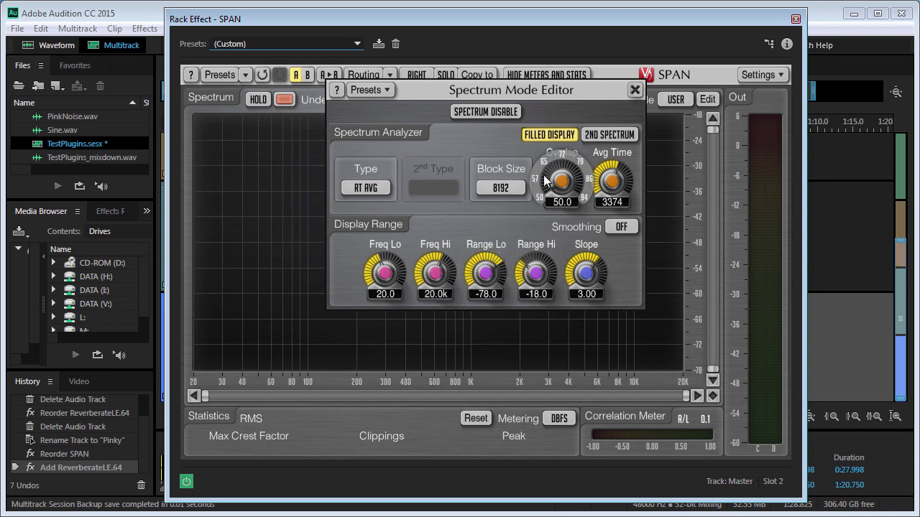
click(635, 90)
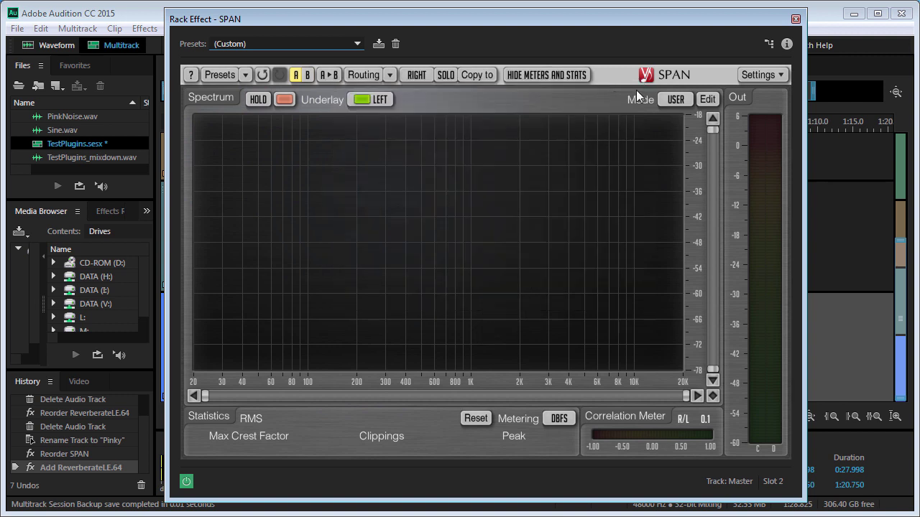
Step: Copy the right channel's SPAN settings to the left channel, and colour the right channel's spectrum green
click(471, 76)
click(472, 92)
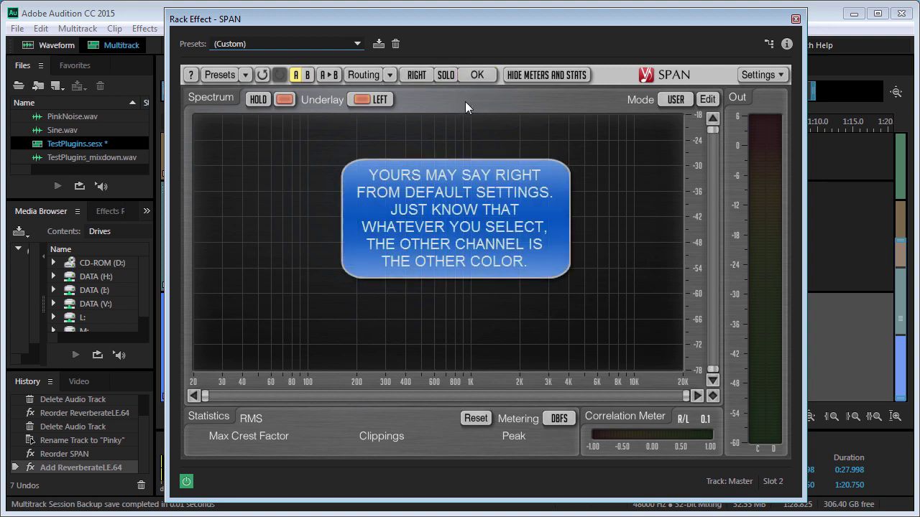
click(284, 99)
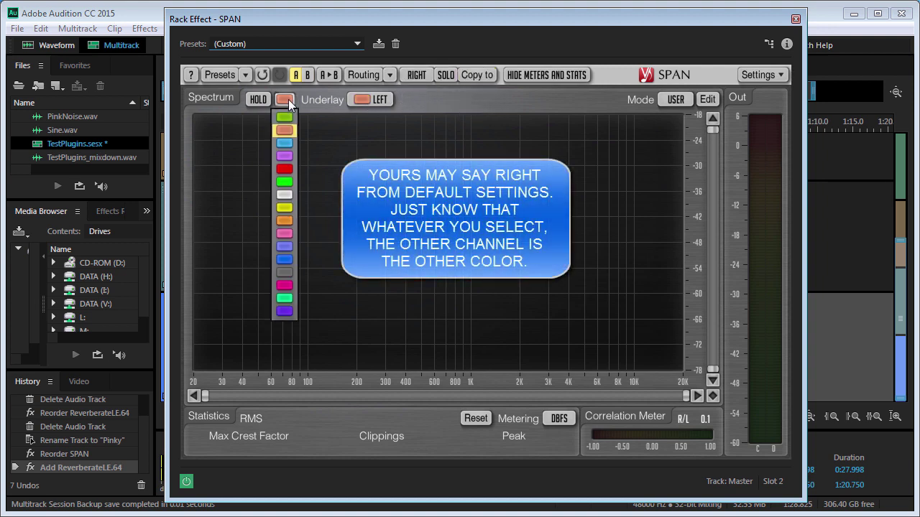
click(285, 117)
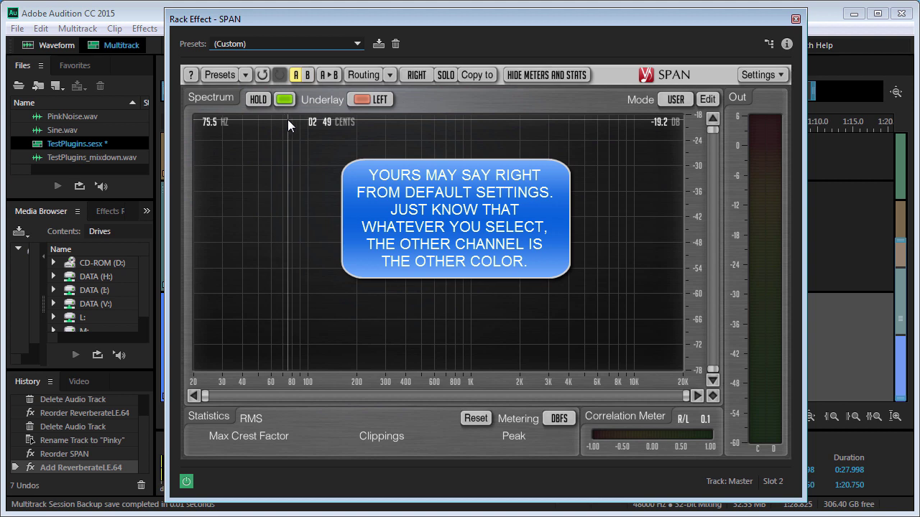
Step: Switch SPAN's Left underlay off and back on, and play the pink noise to compare the left and right spectra
click(363, 101)
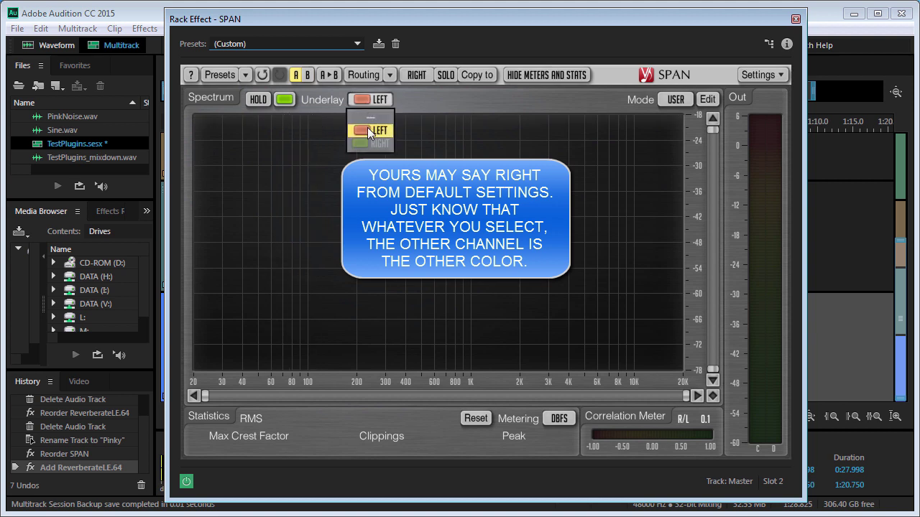
click(367, 118)
click(367, 100)
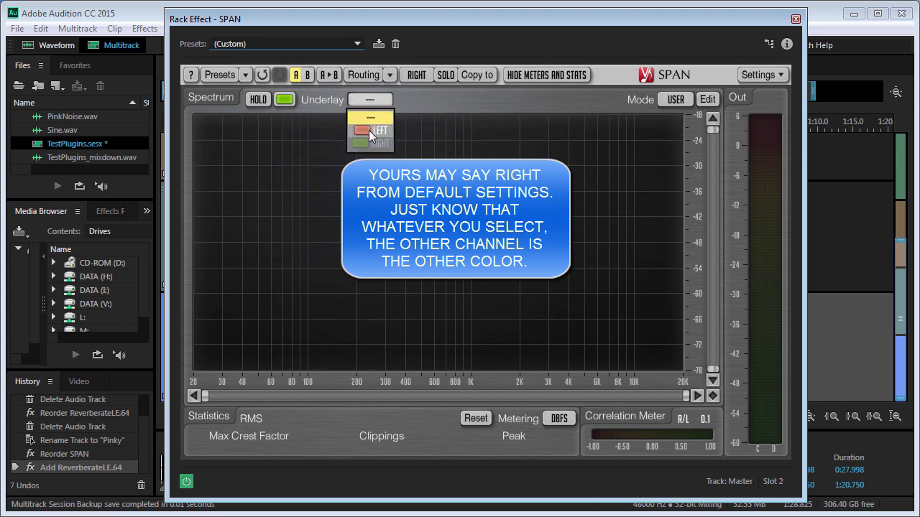
click(369, 130)
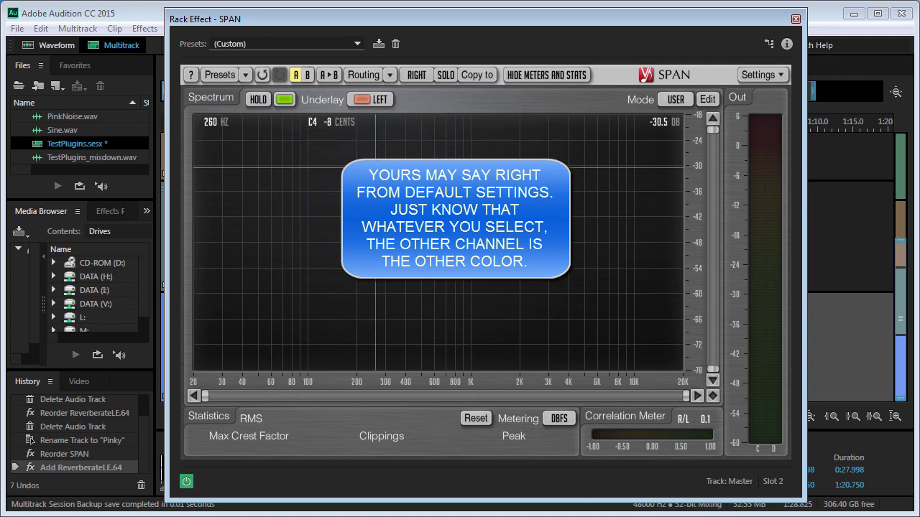
key(space)
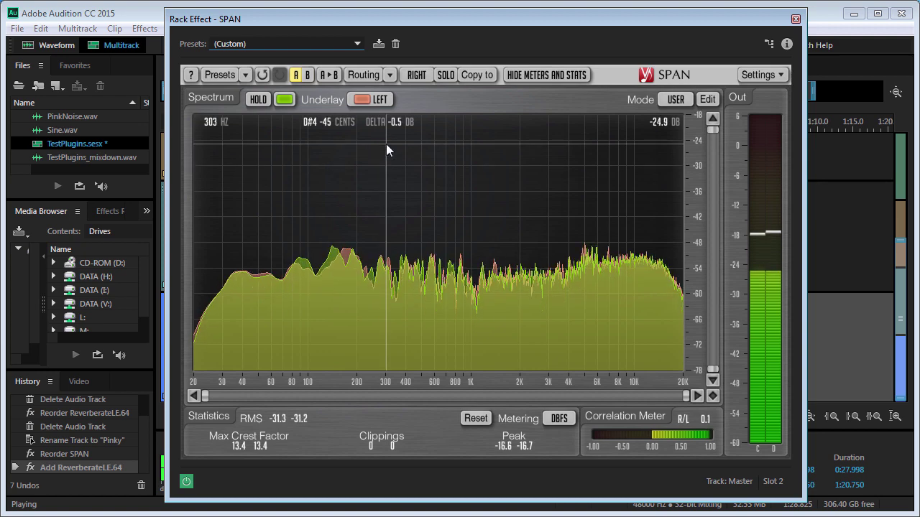
key(space)
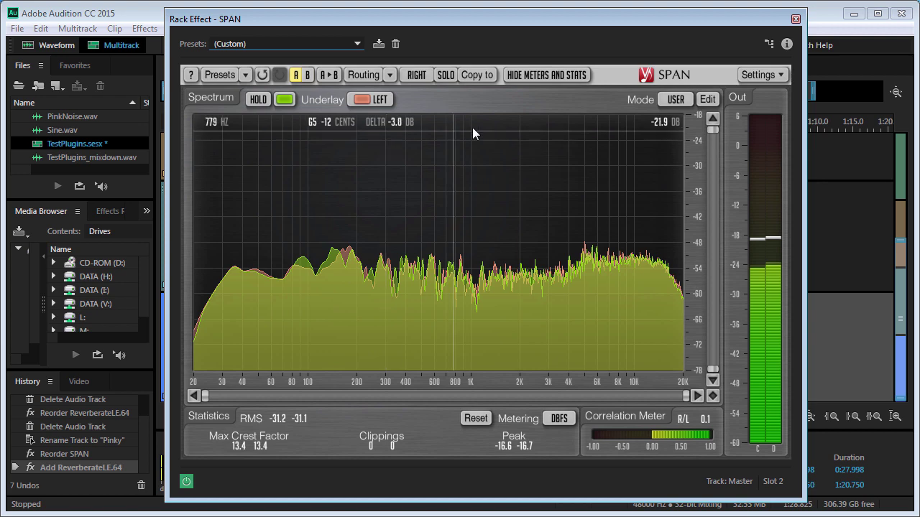
click(795, 21)
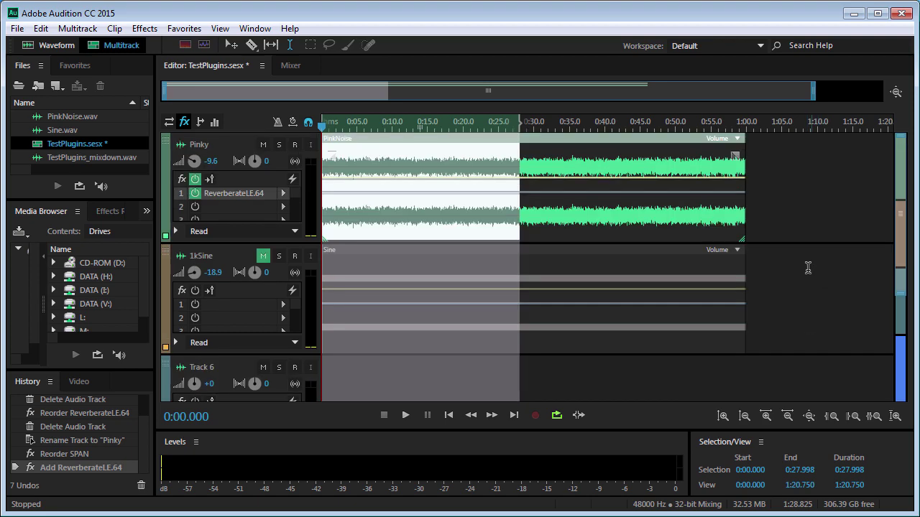
Step: Reopen SPAN on the Master track and play the pink noise again to examine both channels' spectra
scroll(803, 295, down, 3)
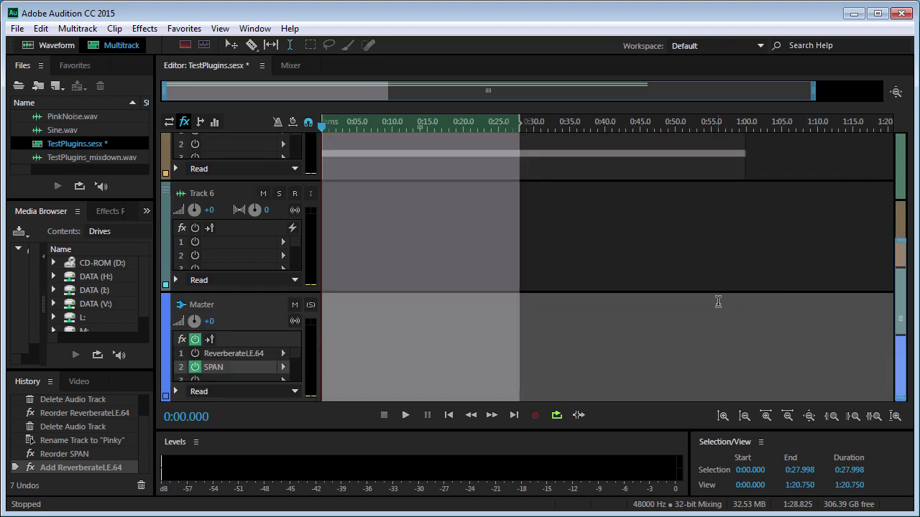
double_click(244, 367)
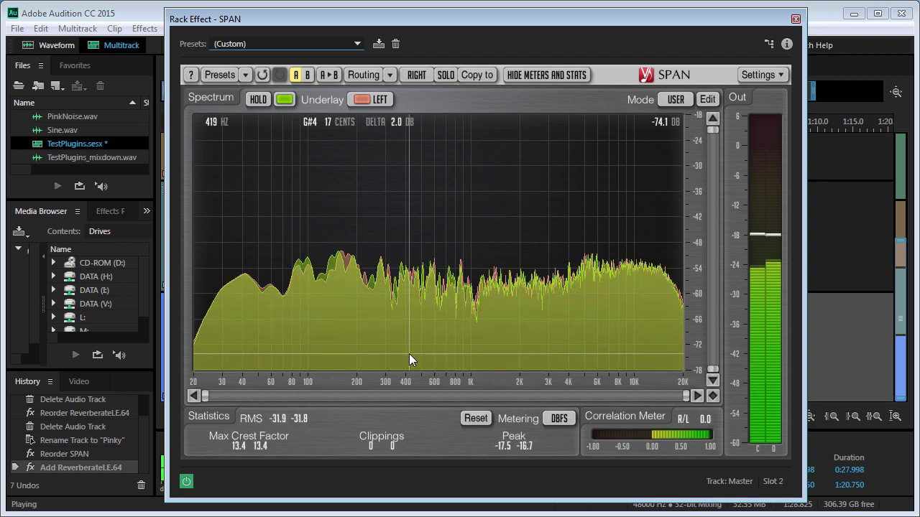
key(space)
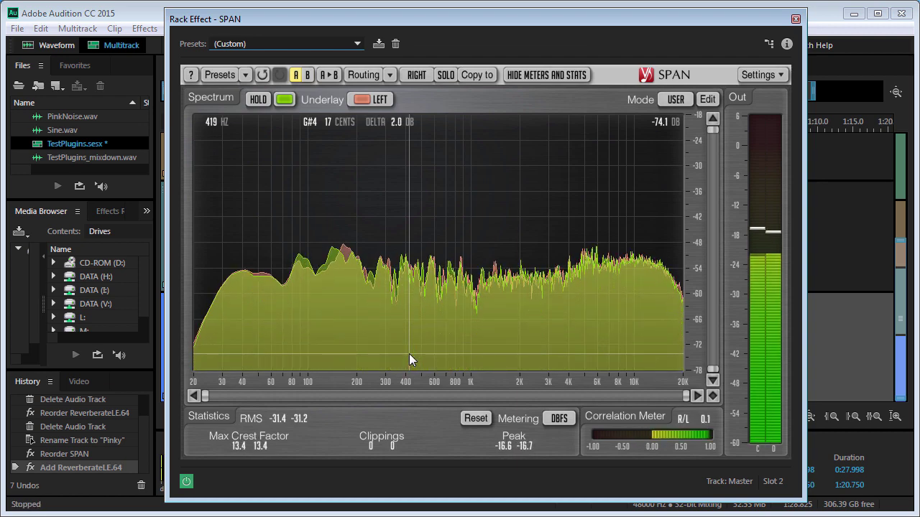
click(796, 19)
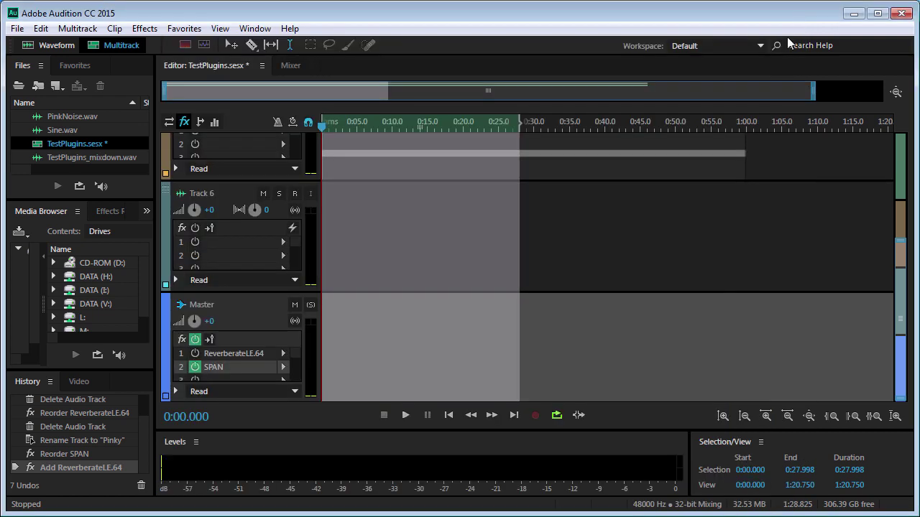
Step: Open the Master track's SPAN and check the average time in its Spectrum Mode Editor
double_click(212, 367)
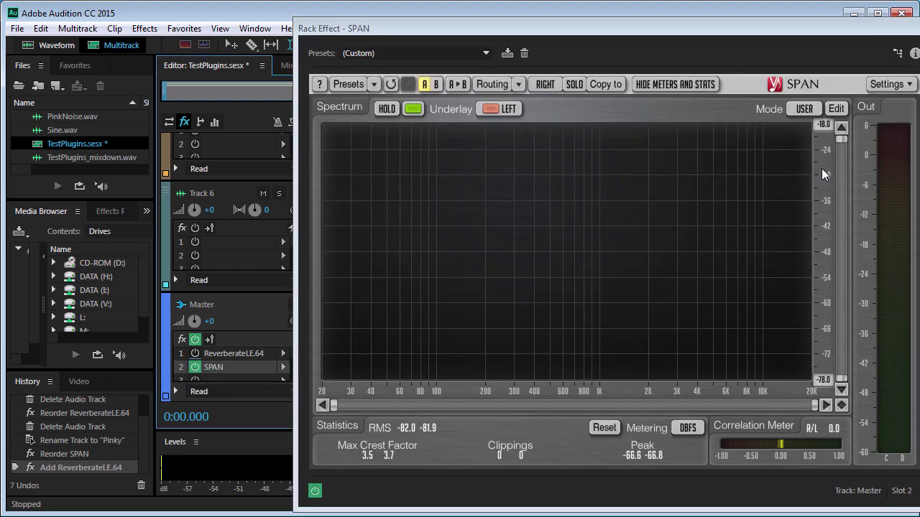
click(834, 109)
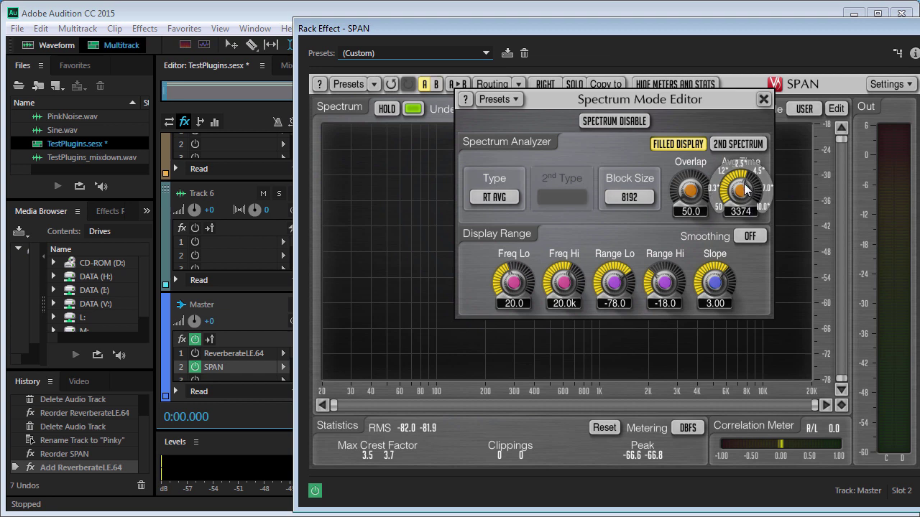
click(764, 100)
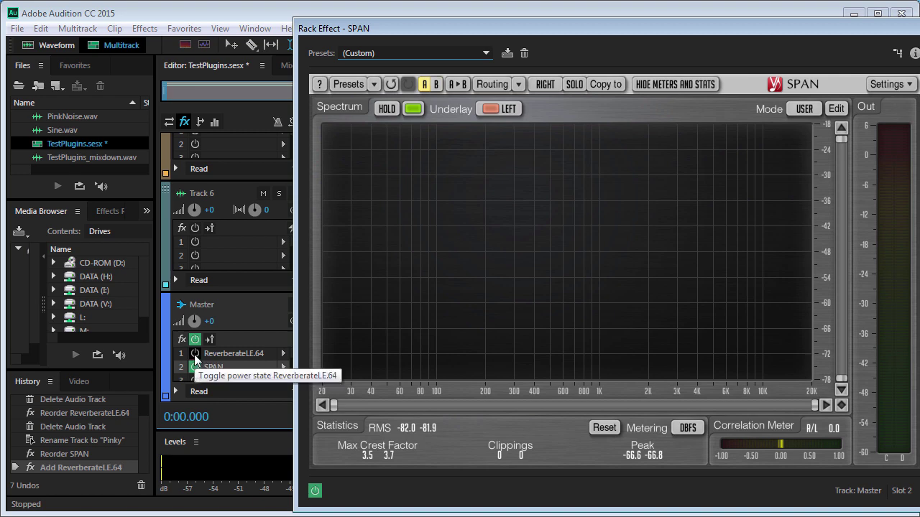
Step: Play the pink noise while toggling the Master track's ReverberateLE.64 on and off to compare the corrected and uncorrected spectra
key(space)
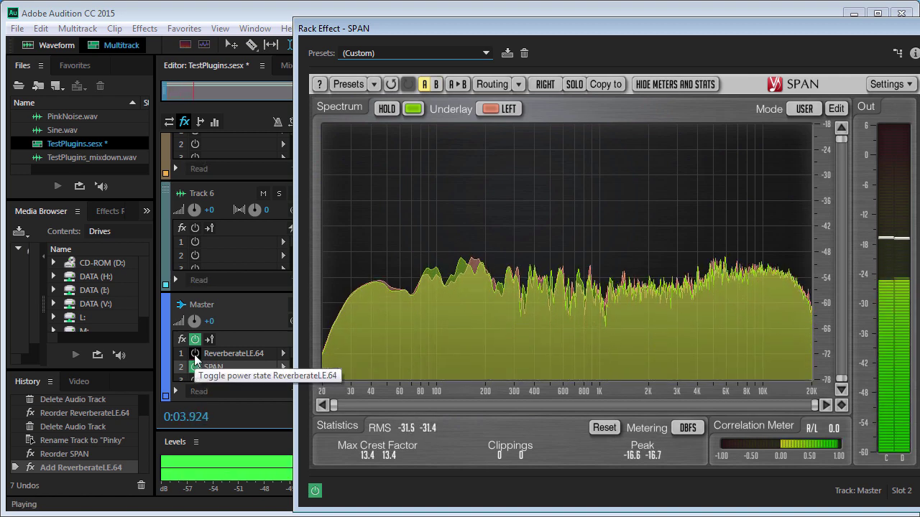
click(195, 355)
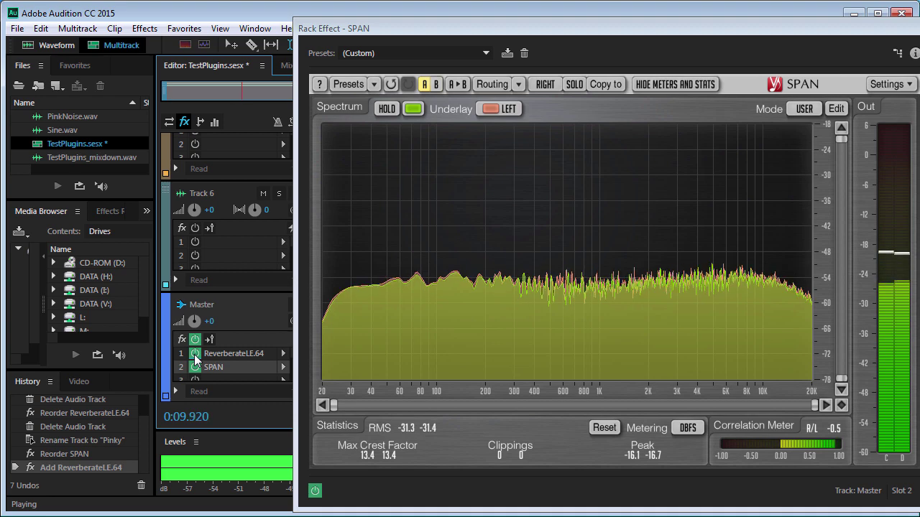
click(194, 354)
key(space)
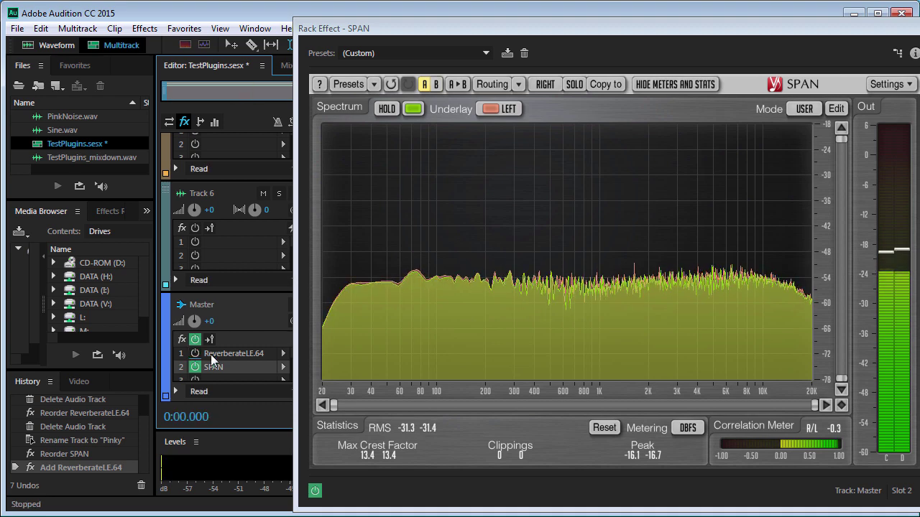
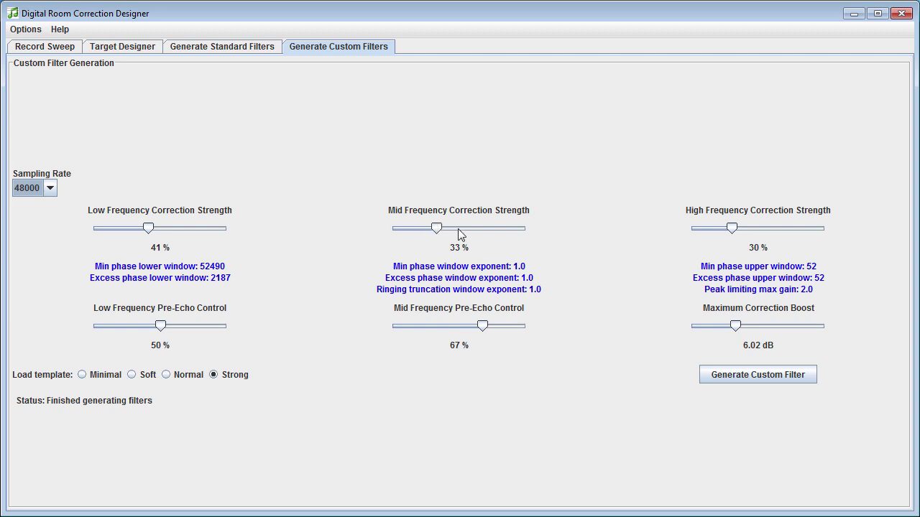
Step: In DRC Designer, generate a 48000 custom filter from the Strong template with mid-frequency strength 12%, high-frequency strength 0% and maximum correction boost 0.0 dB
drag(436, 230, 408, 233)
click(213, 375)
drag(731, 228, 678, 261)
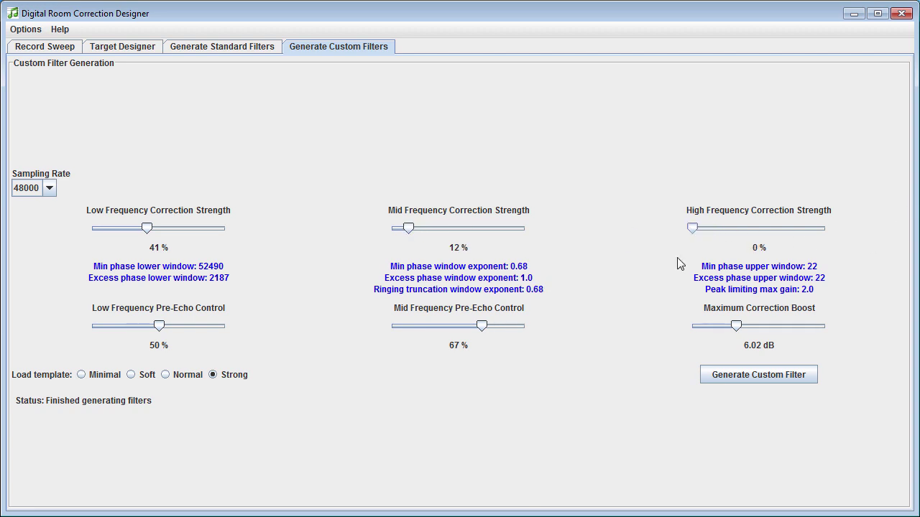
drag(740, 329, 678, 361)
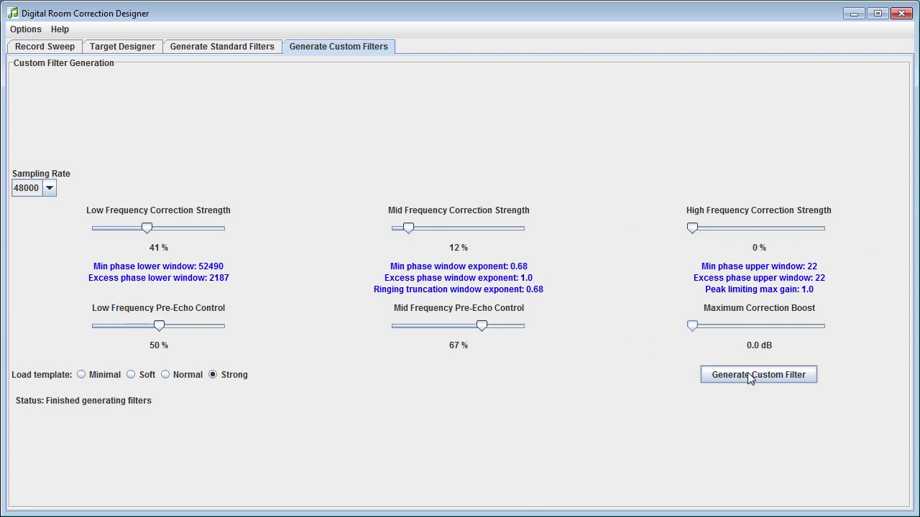
click(750, 376)
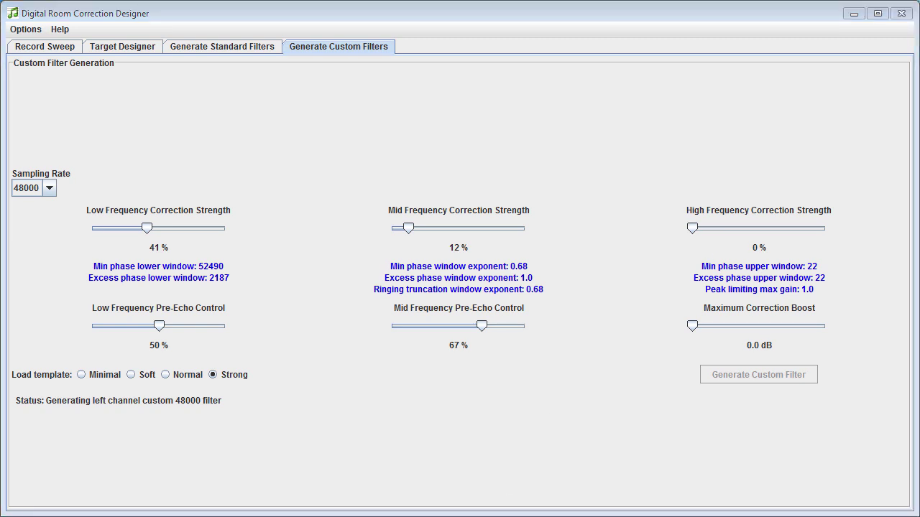
Step: Switch from DRC Designer to the ConvolverFilters folder and import Stereo48000CUSTOM_1.wav into Adobe Audition
key(alt+Tab)
mouse_move(163, 106)
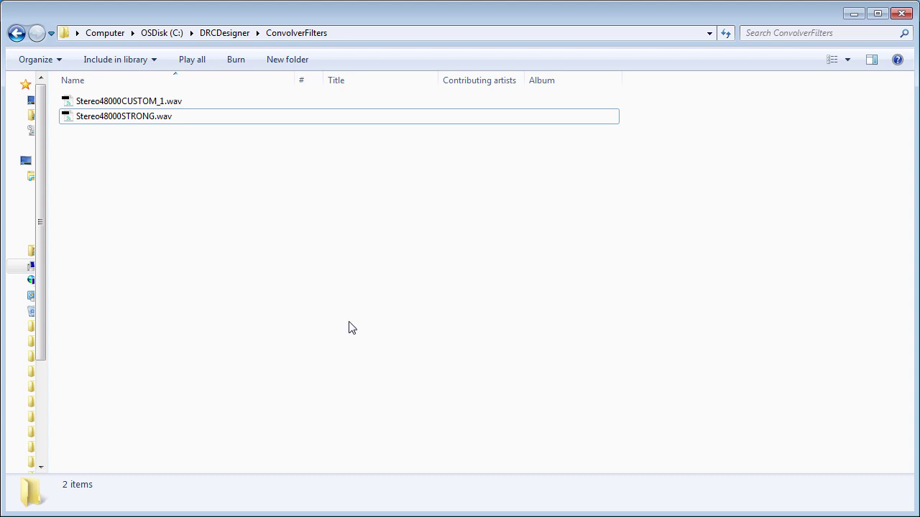
key(alt+Tab)
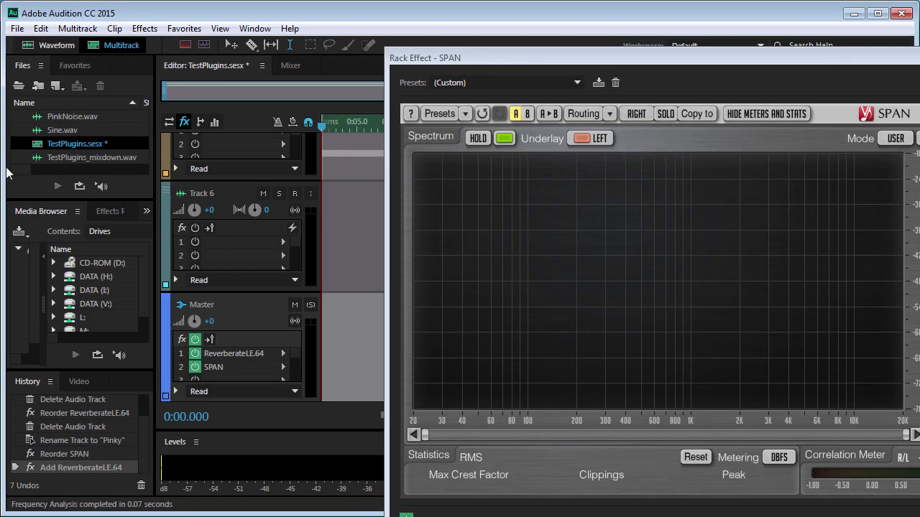
key(alt+Tab)
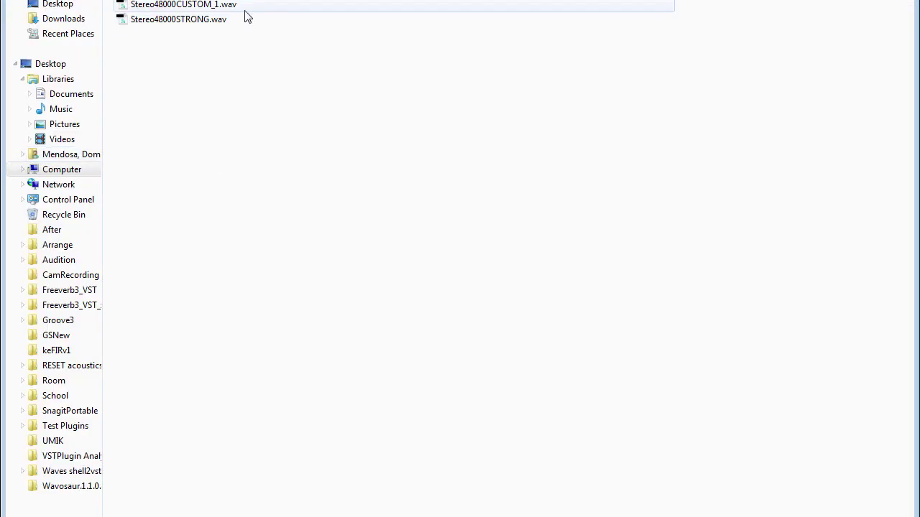
key(alt+Tab)
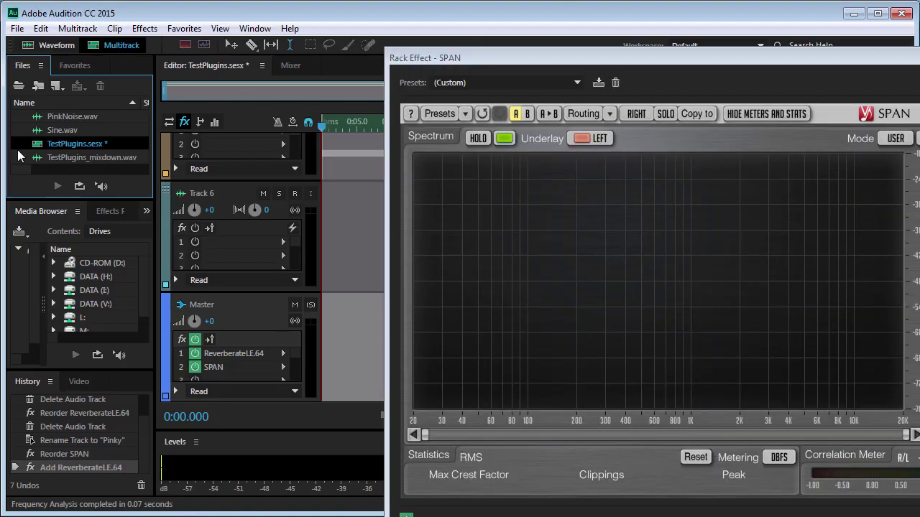
key(alt+Tab)
click(188, 8)
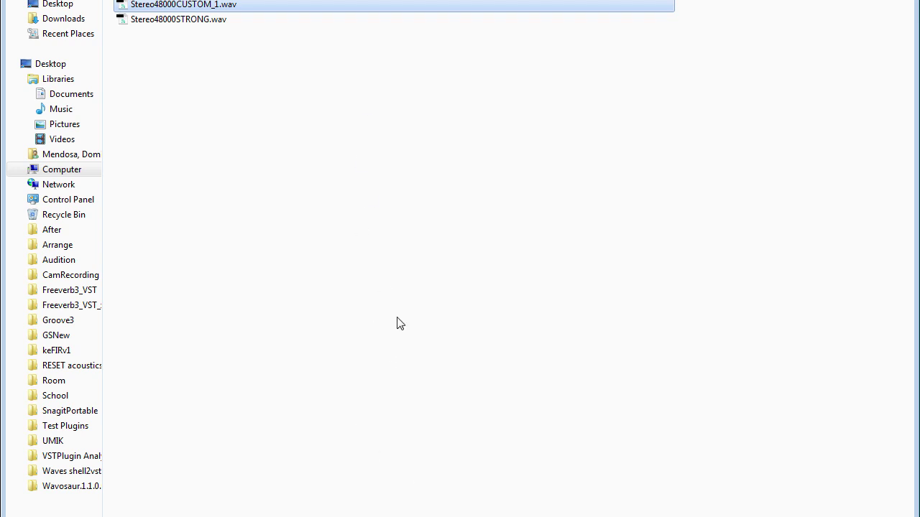
key(alt+Tab)
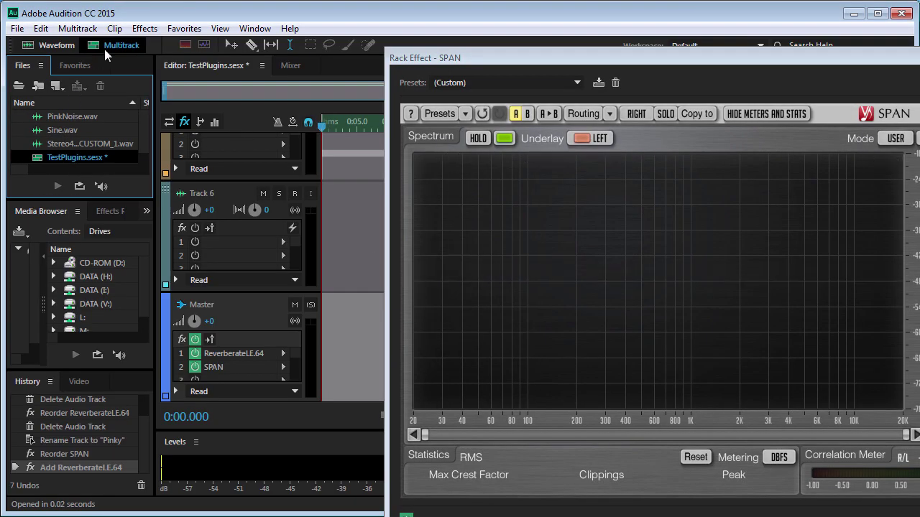
Step: Open Stereo48000CUSTOM_1.wav in the Waveform editor and scan it with Frequency Analysis to examine the filter's response
click(68, 45)
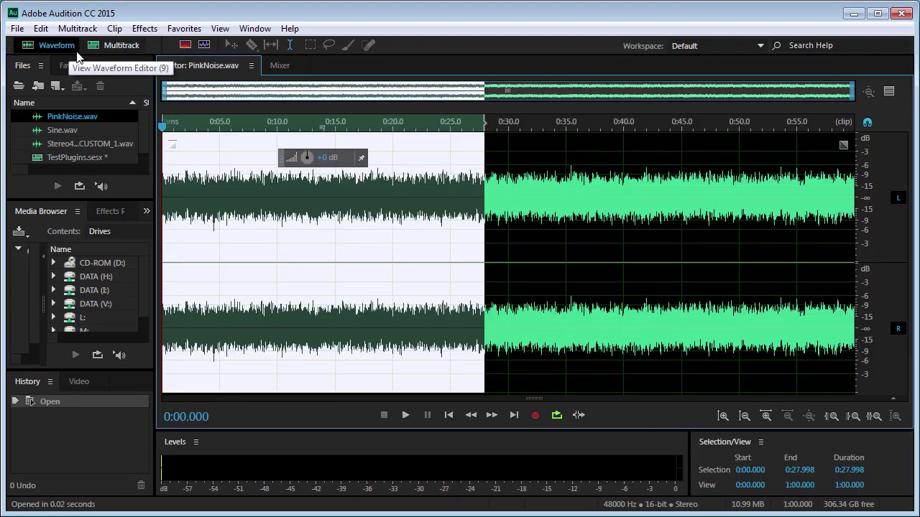
double_click(83, 144)
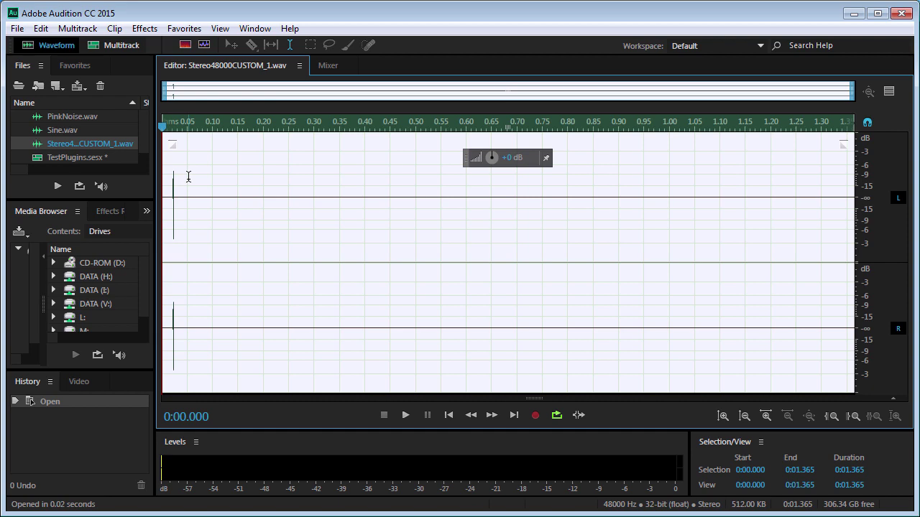
click(255, 29)
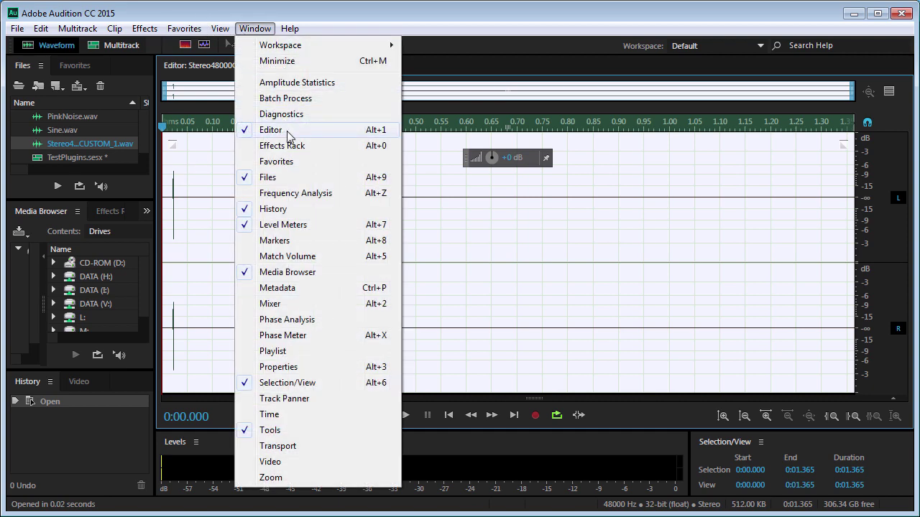
click(304, 193)
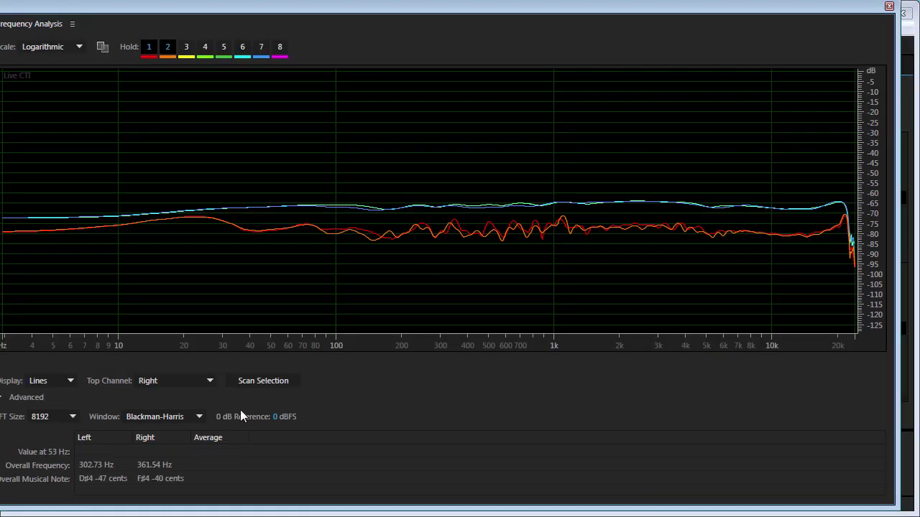
click(256, 381)
scroll(876, 228, up, 5)
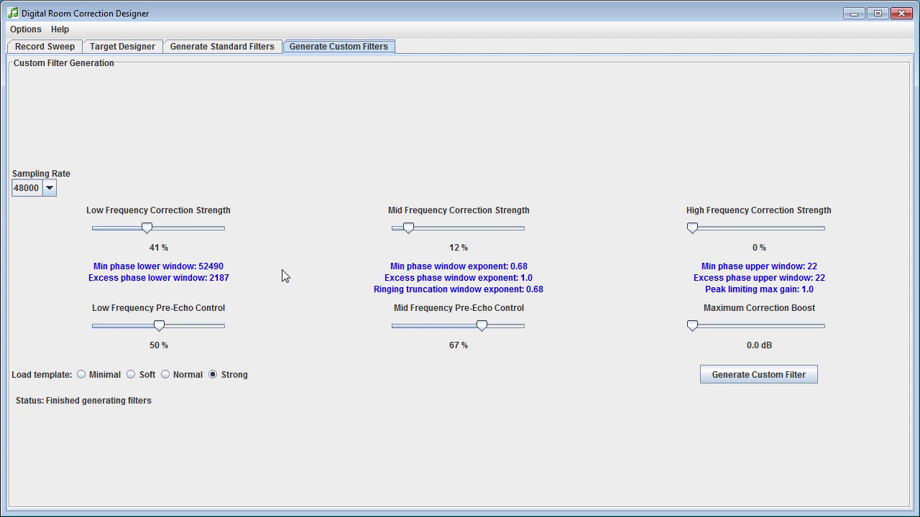
Step: In DRC Designer, load the Deep Tilt 2 target curve and reload the Strong template for the custom filter
click(117, 46)
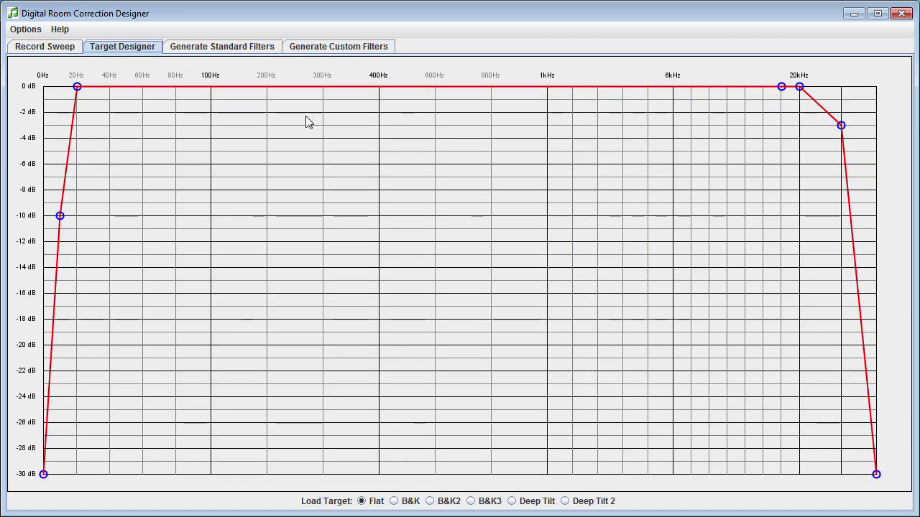
click(573, 503)
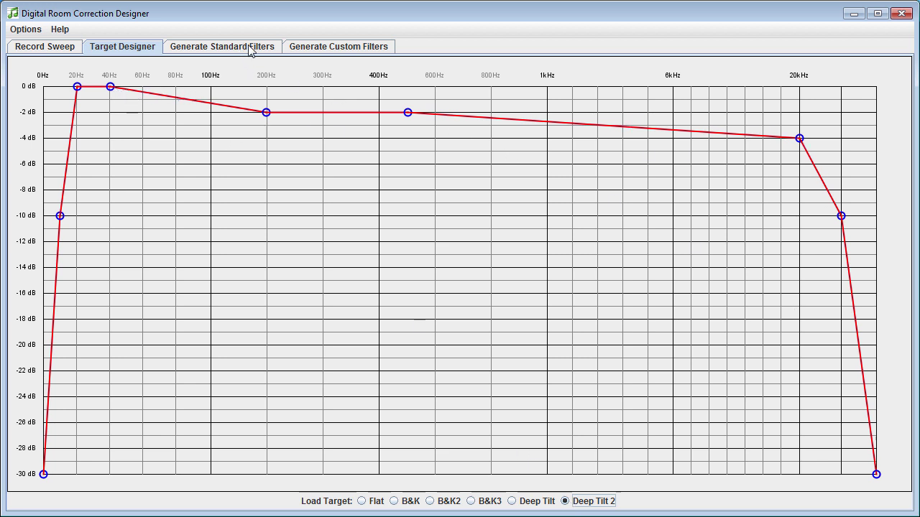
click(297, 49)
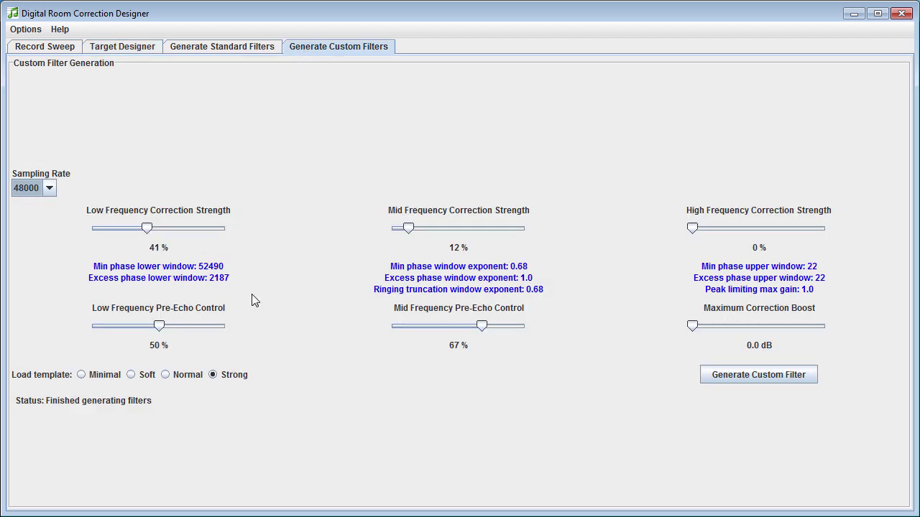
click(212, 375)
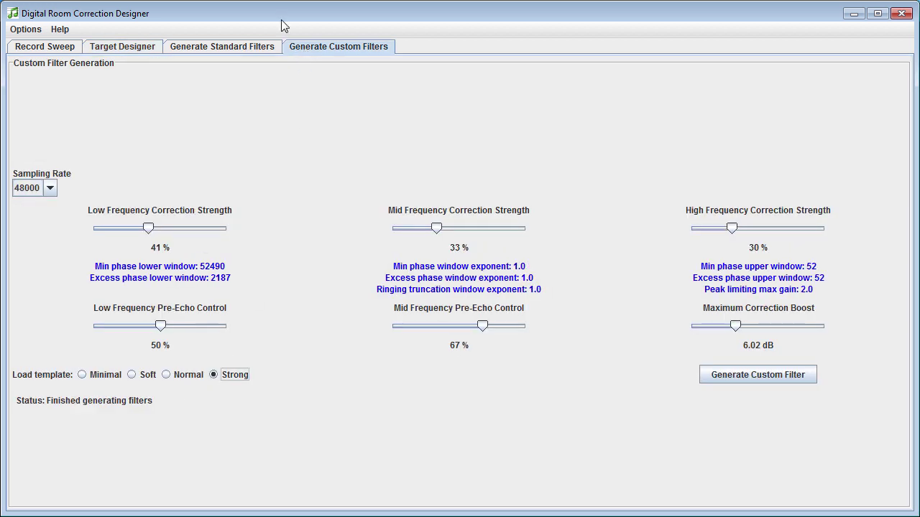
Step: Select only the ERB Psycho Acoustic, Minimal and Strong types for standard filter generation, excluding Soft and Normal
click(237, 48)
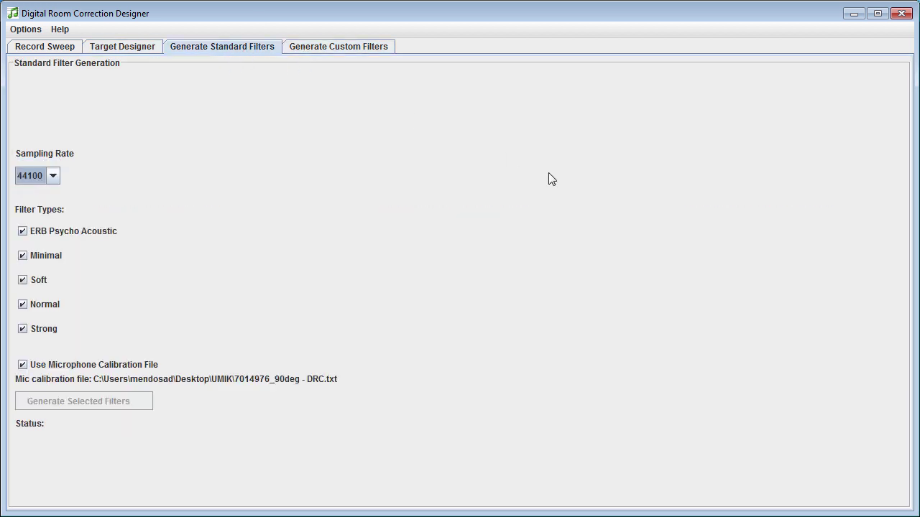
click(22, 231)
click(22, 255)
click(23, 256)
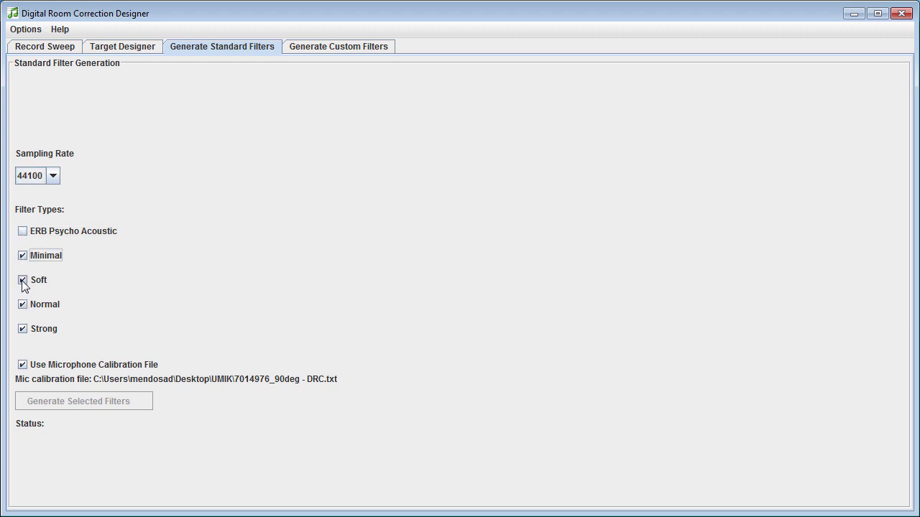
click(22, 280)
click(22, 304)
click(23, 231)
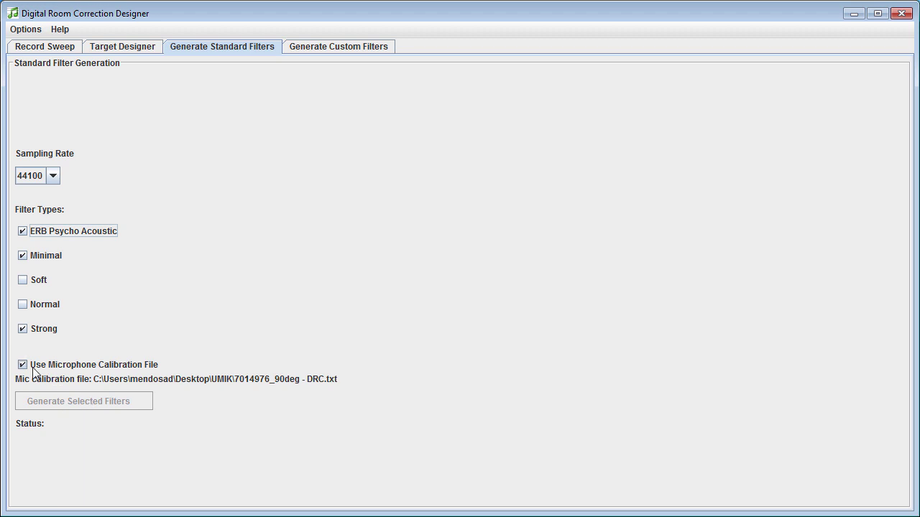
Step: Set the standard filters' sampling rate to 48000, check the target curve and generate the selected filters
click(52, 175)
click(47, 203)
click(125, 48)
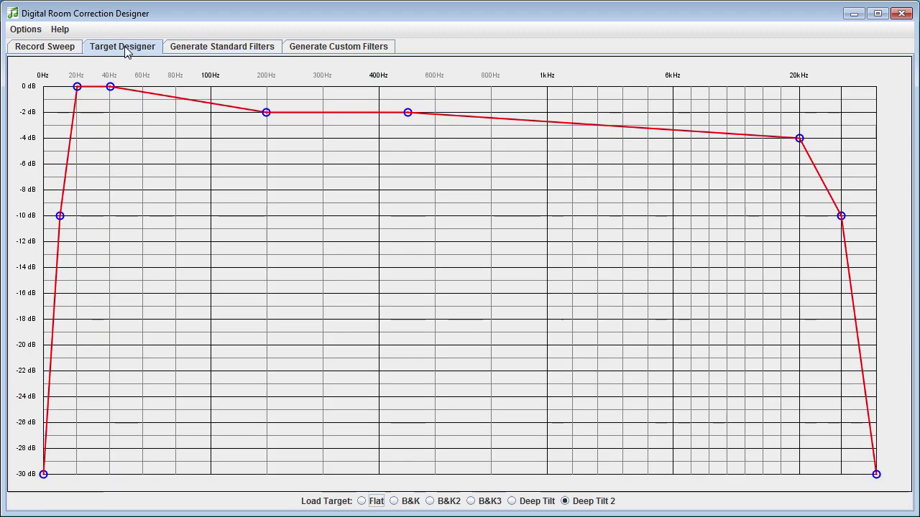
click(185, 49)
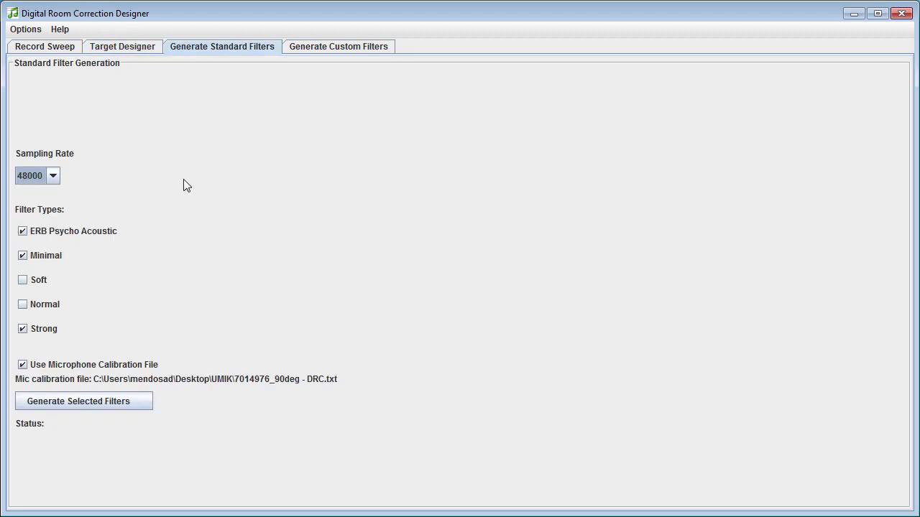
click(98, 402)
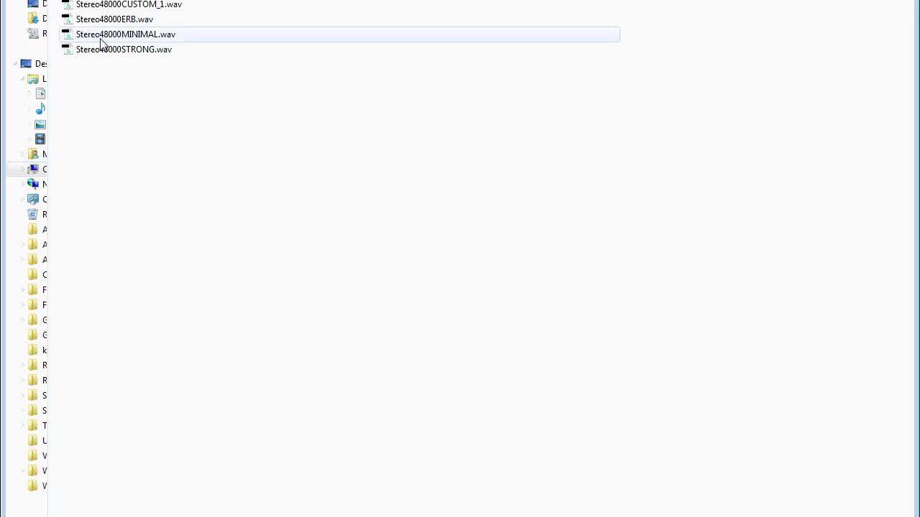
Step: Open Stereo48000ERB.wav, Stereo48000MINIMAL.wav and Stereo48000STRONG.wav in Adobe Audition and view each waveform
drag(148, 111, 120, 21)
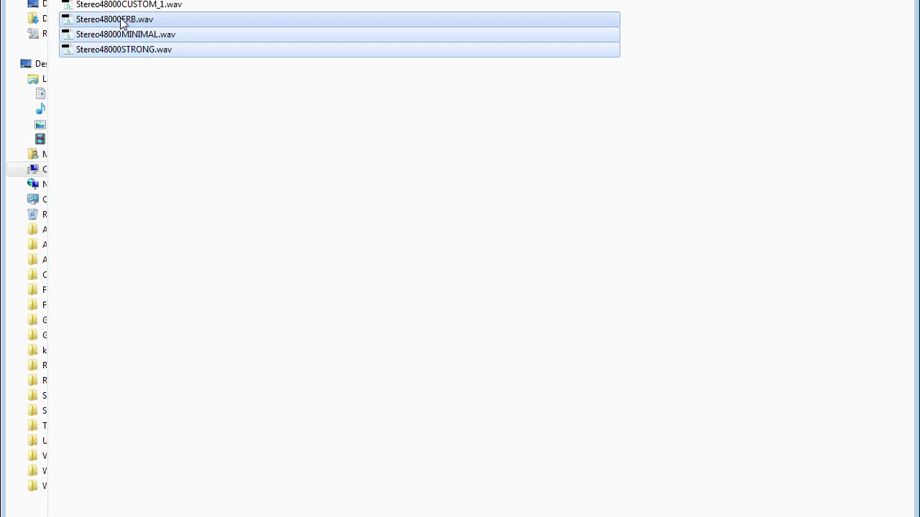
key(Return)
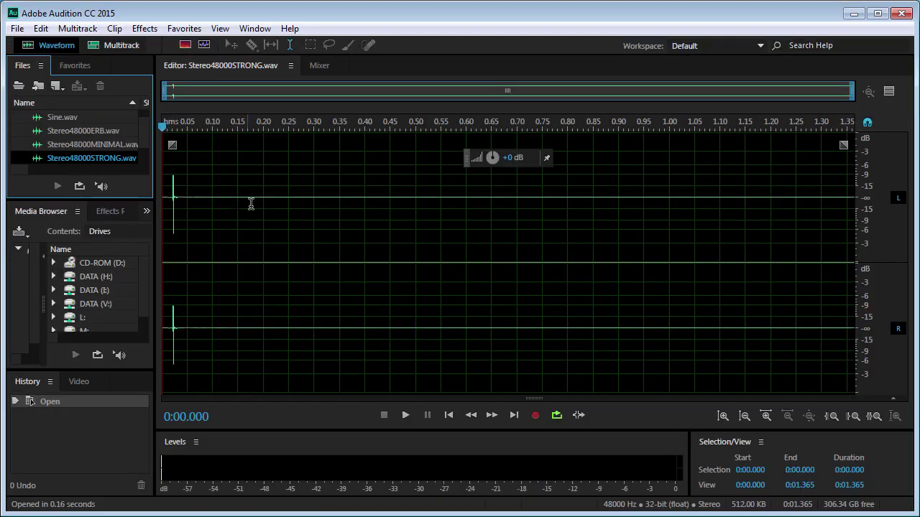
click(187, 211)
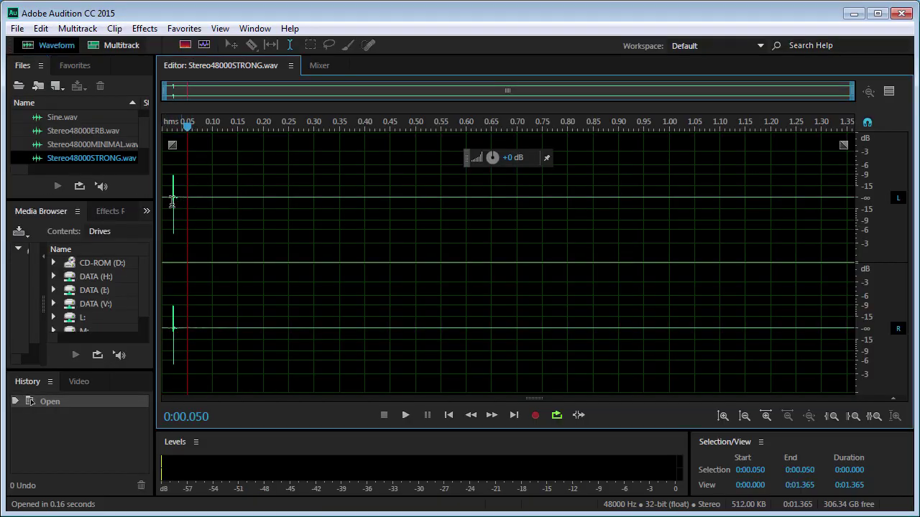
click(85, 134)
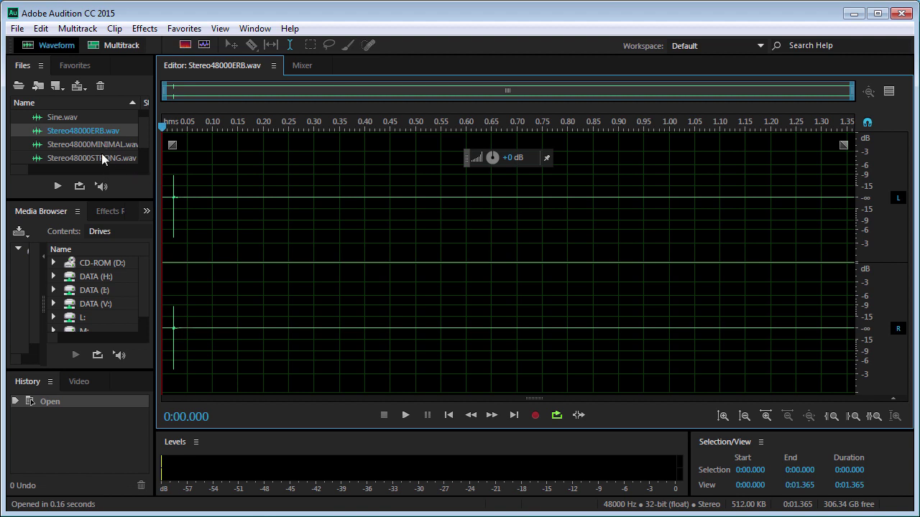
click(96, 147)
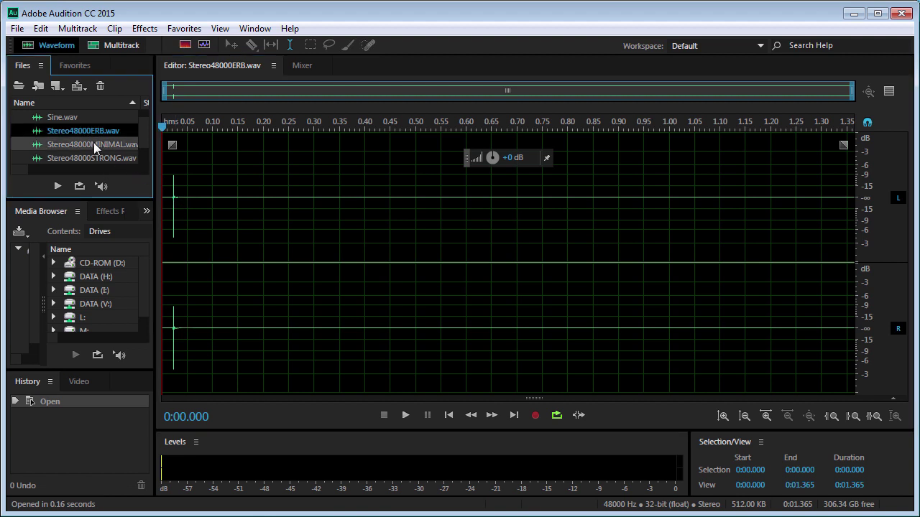
click(95, 147)
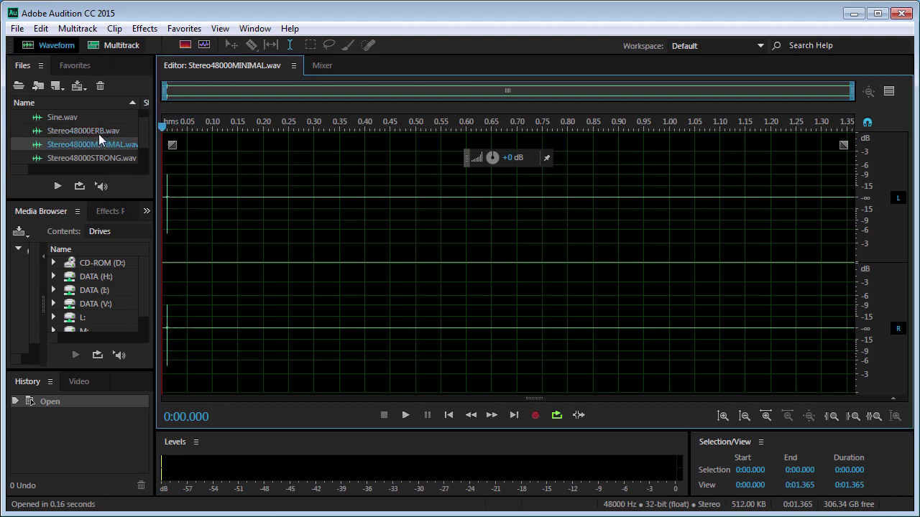
Step: Open Stereo48000ERB.wav in Frequency Analysis, clear held curves 1 and 2, and scan the filter
click(100, 134)
click(254, 29)
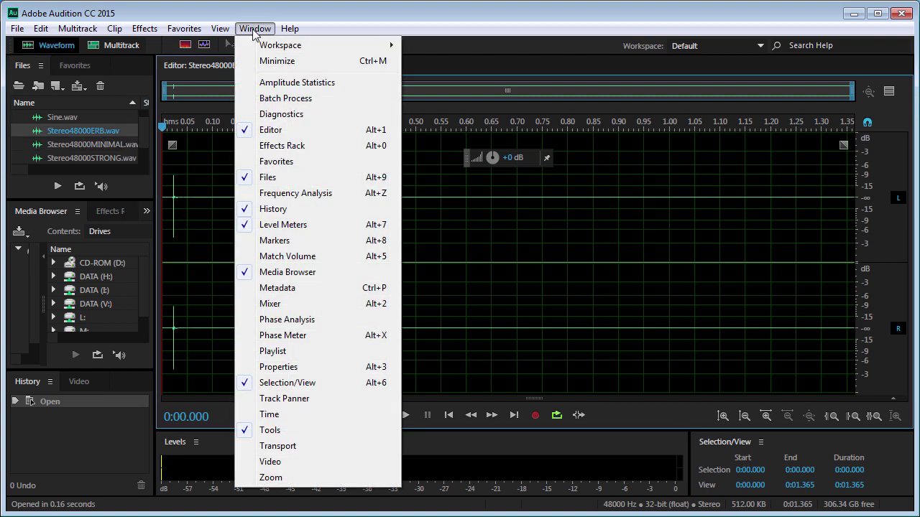
click(291, 193)
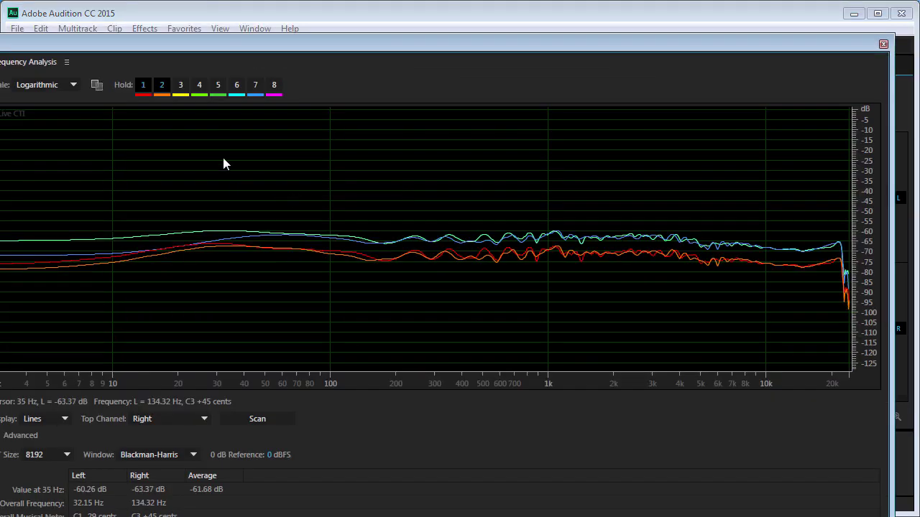
click(143, 85)
click(162, 86)
click(257, 419)
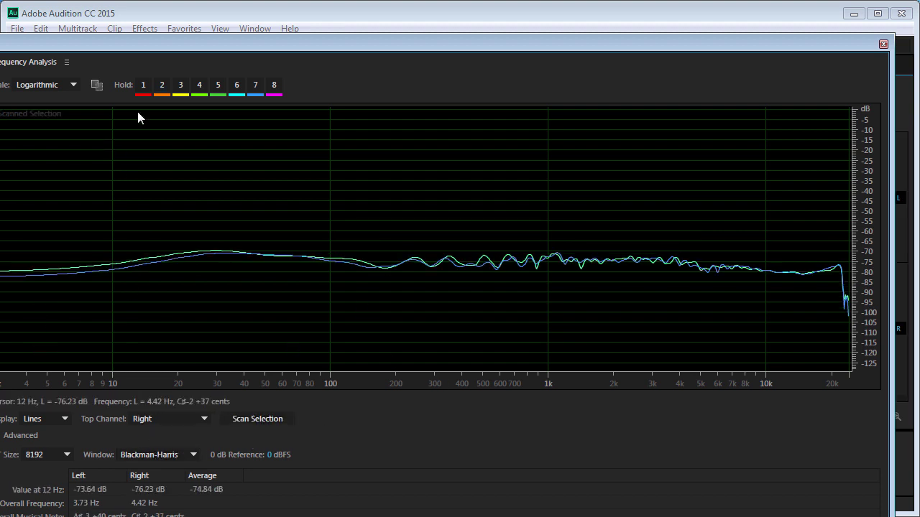
Step: Hold the ERB filter's right-channel curve as 1 and left-channel curve as 2, then close Frequency Analysis
click(143, 86)
click(153, 419)
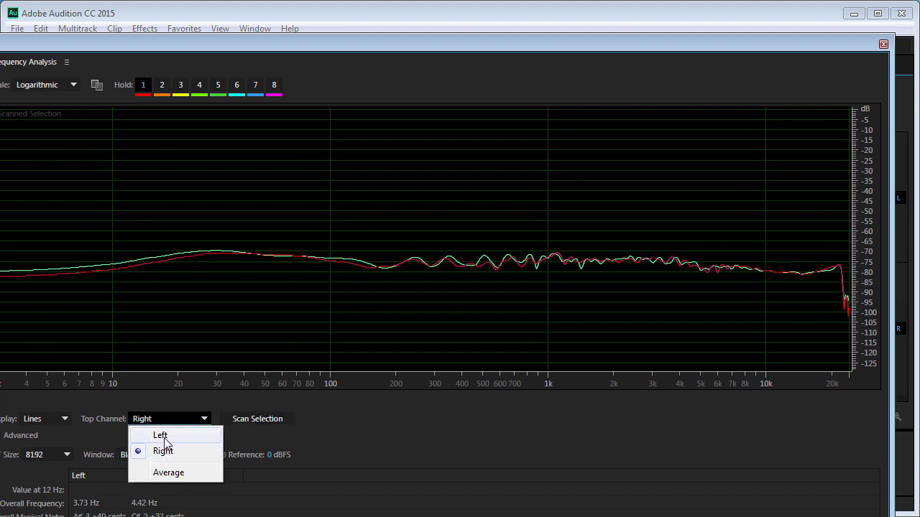
click(162, 436)
click(162, 85)
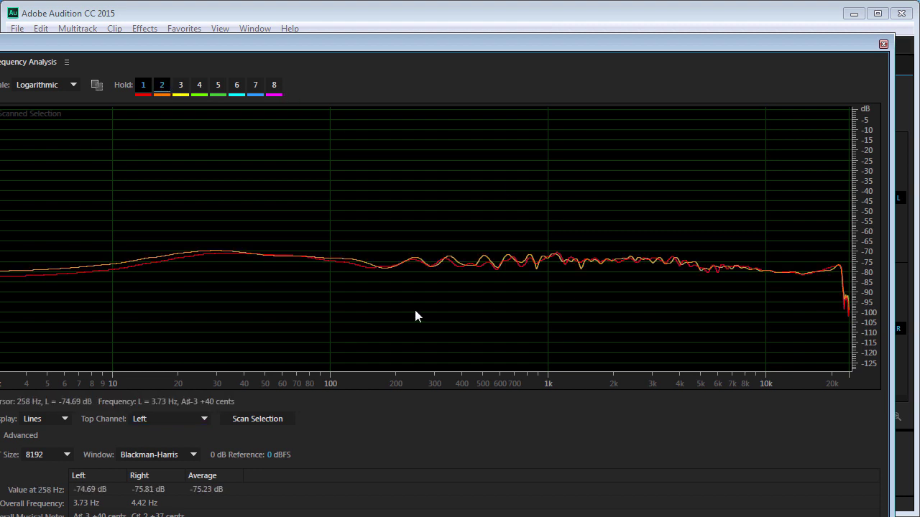
click(883, 43)
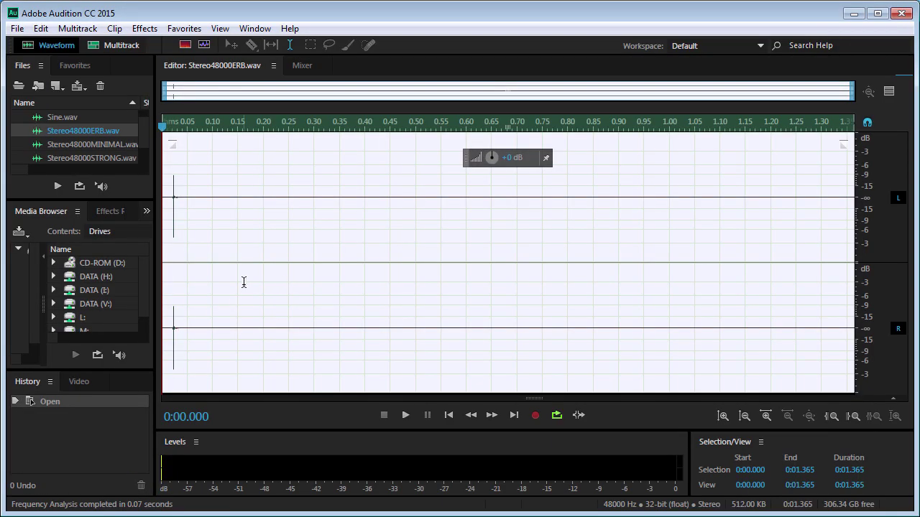
Step: Scan Stereo48000MINIMAL.wav in Frequency Analysis, compare its curves with the held ERB curves on an enlarged dB scale, and close the analysis
click(113, 146)
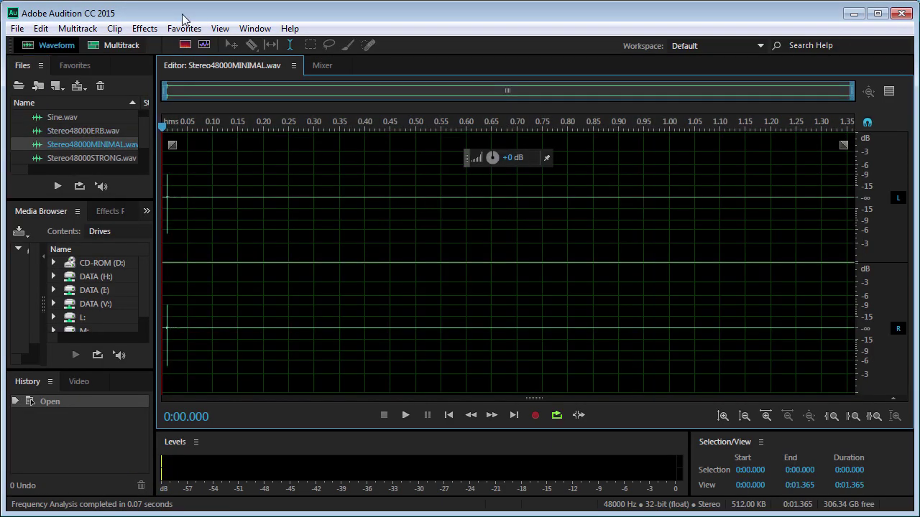
click(255, 29)
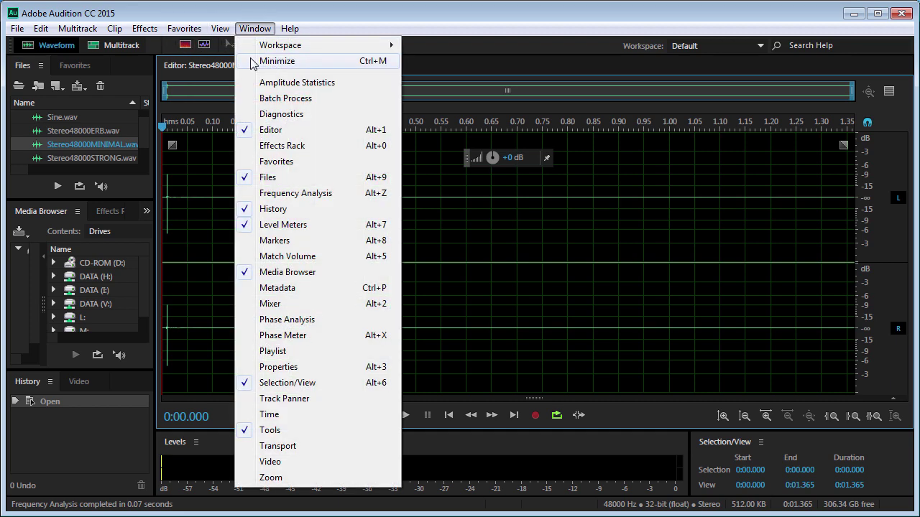
click(294, 194)
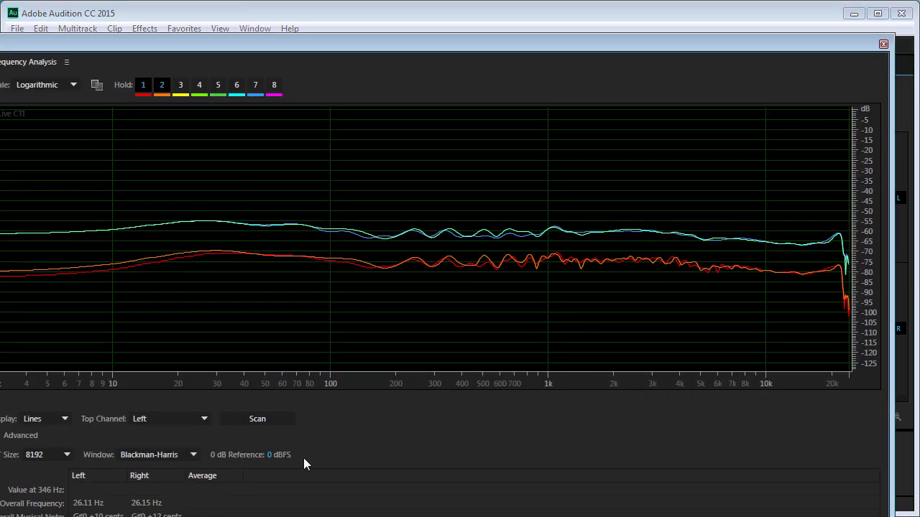
click(256, 422)
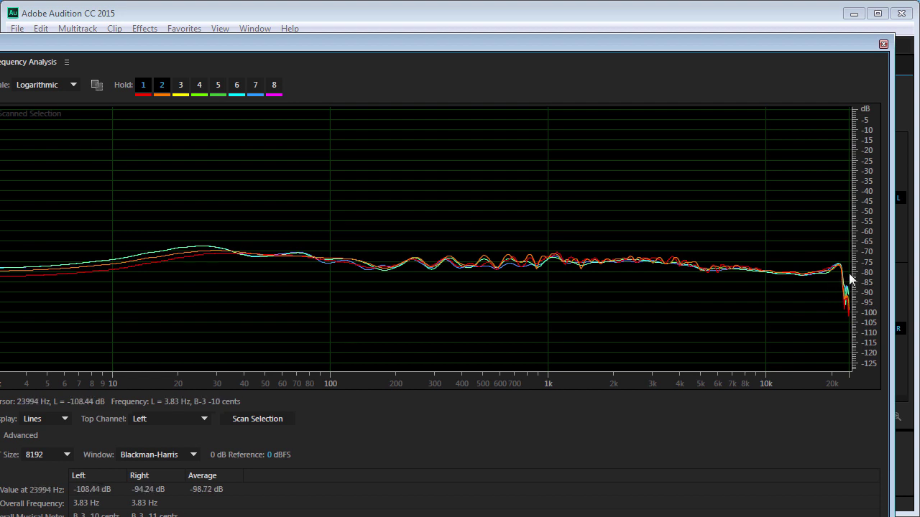
scroll(864, 270, up, 5)
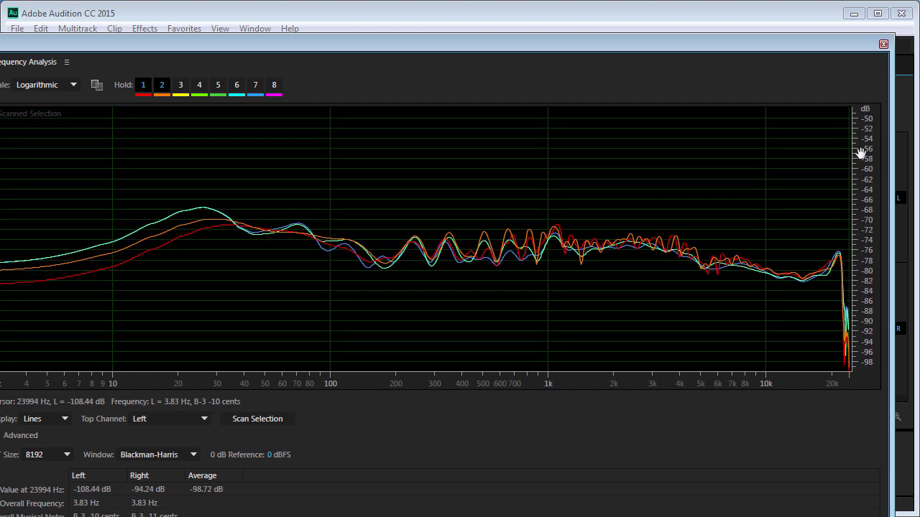
click(884, 44)
Step: View the Stereo48000STRONG.wav waveform, then normalize Stereo48000ERB.wav to -0.30 dB with all channels normalized equally
click(95, 158)
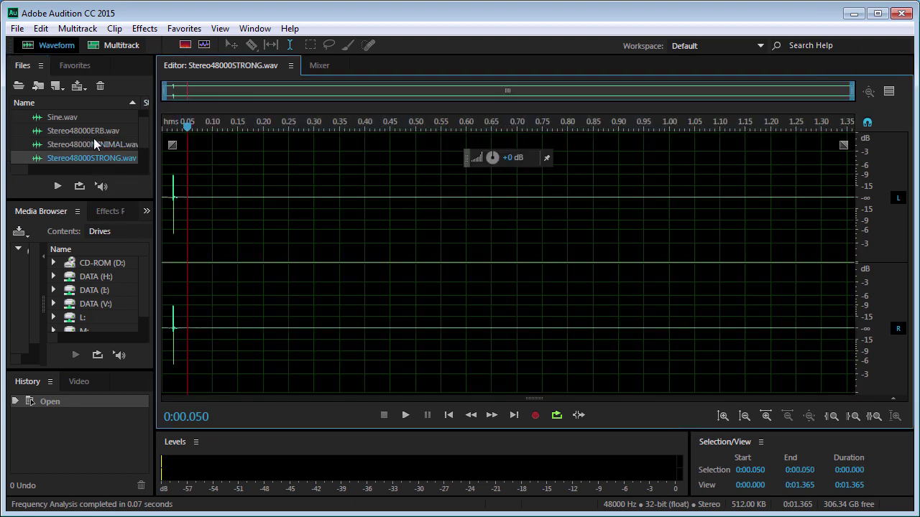
click(94, 134)
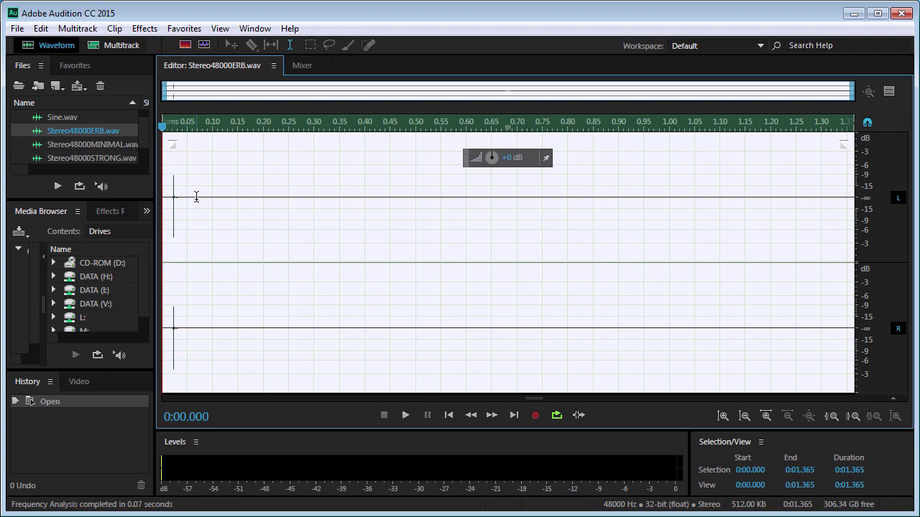
right_click(196, 201)
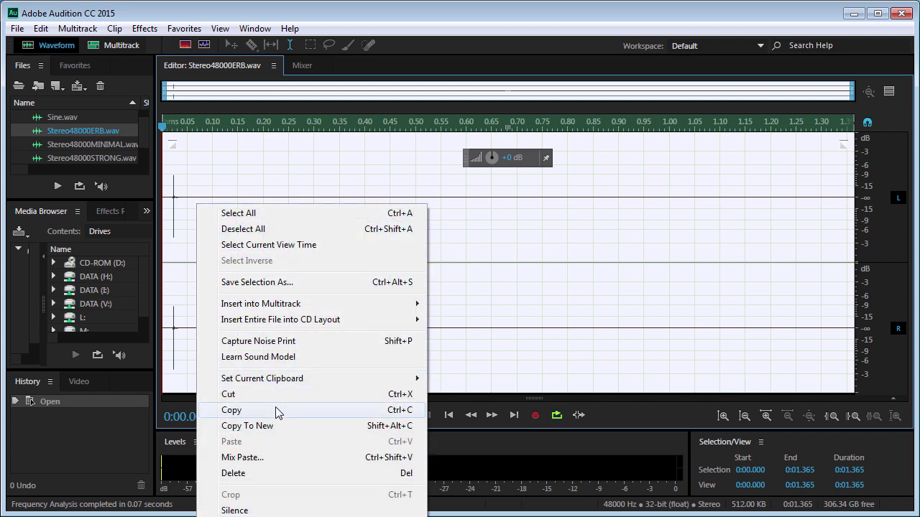
click(145, 29)
mouse_move(259, 208)
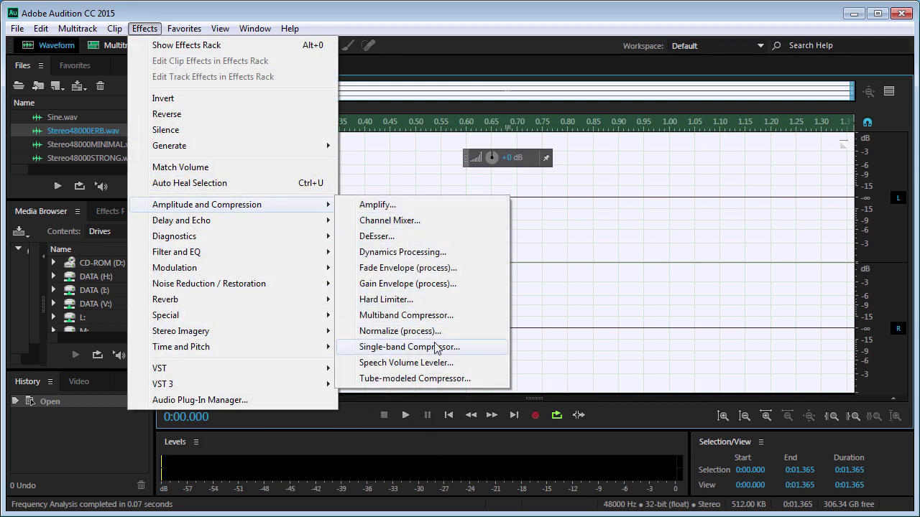
click(381, 329)
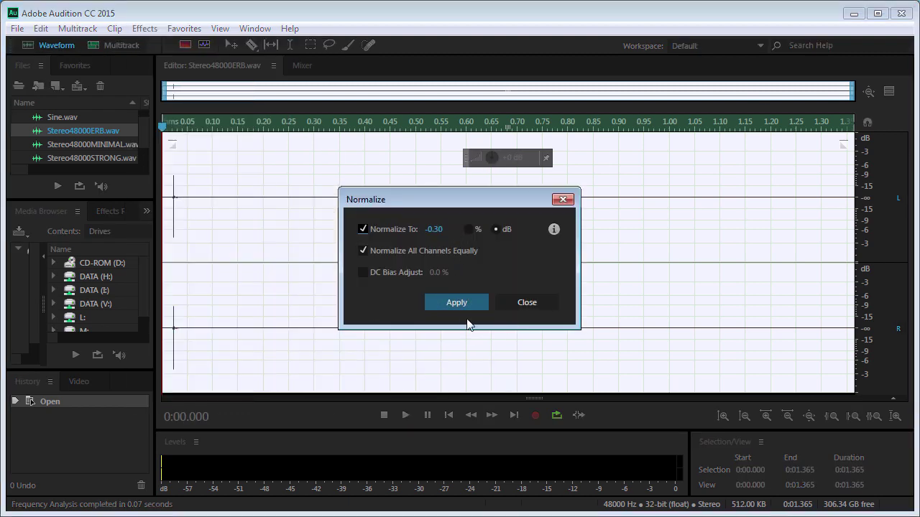
click(454, 303)
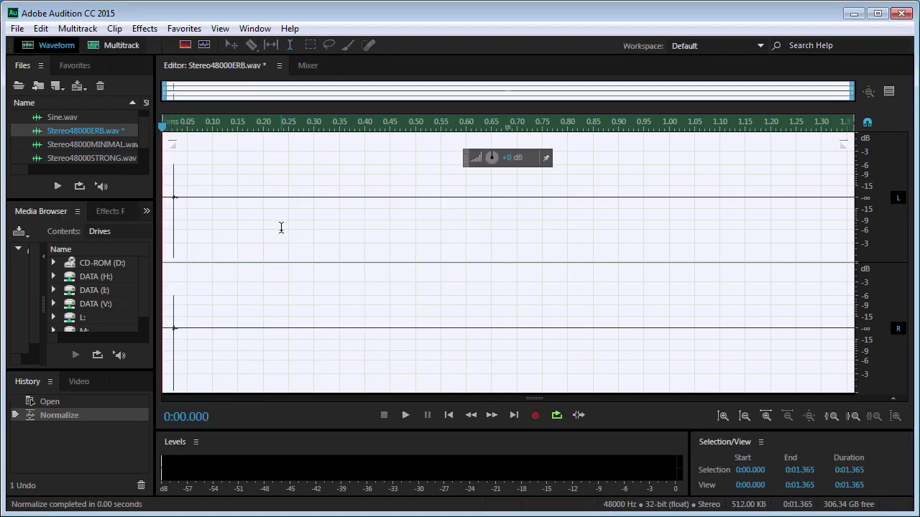